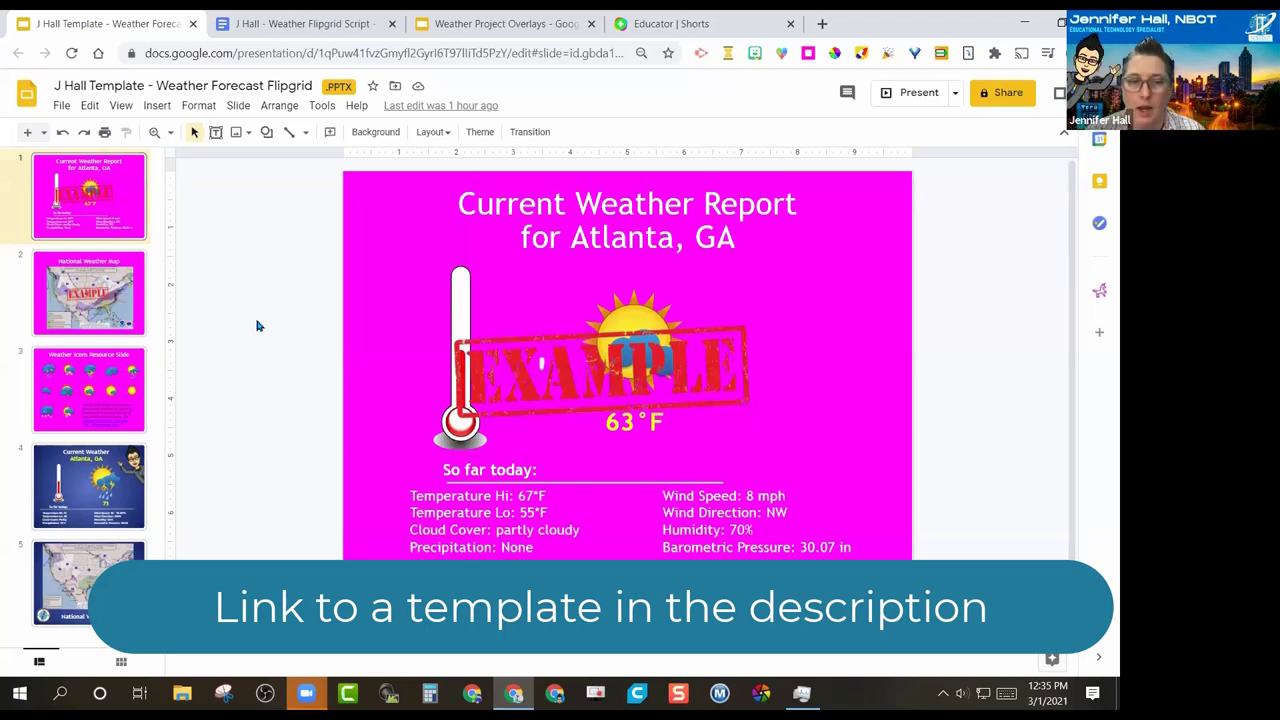
# Preview the Current Weather and National Weather Map slides, then switch to the Educator | Shorts tab.
pyautogui.click(126, 481)
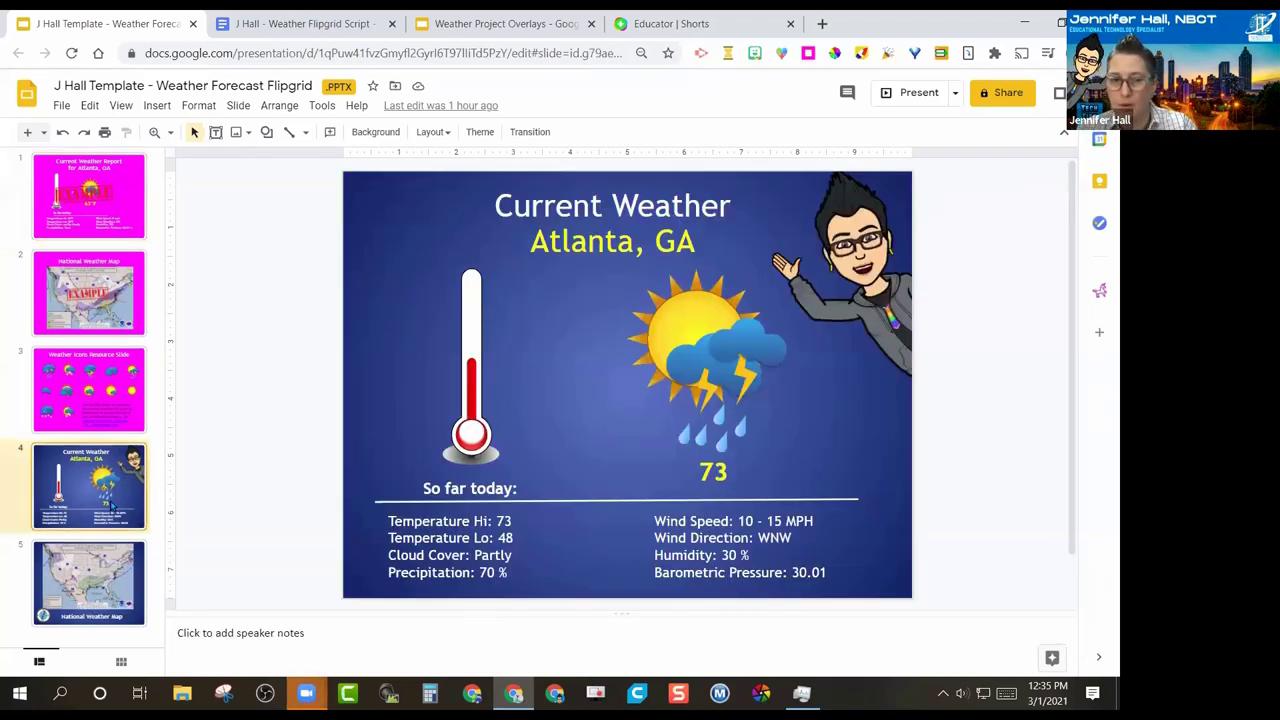
pyautogui.click(92, 610)
pyautogui.click(58, 495)
pyautogui.click(684, 24)
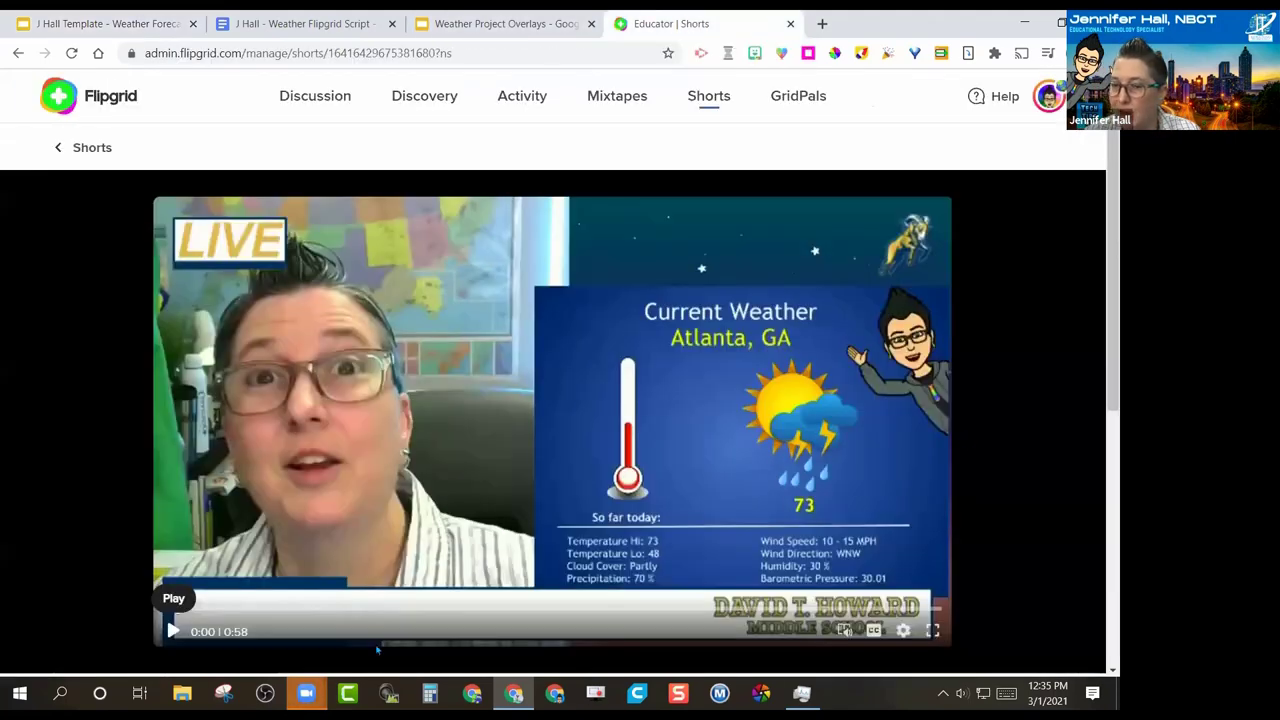
# Watch the example weather Short to the end, then return to the J Hall Template tab.
pyautogui.click(172, 631)
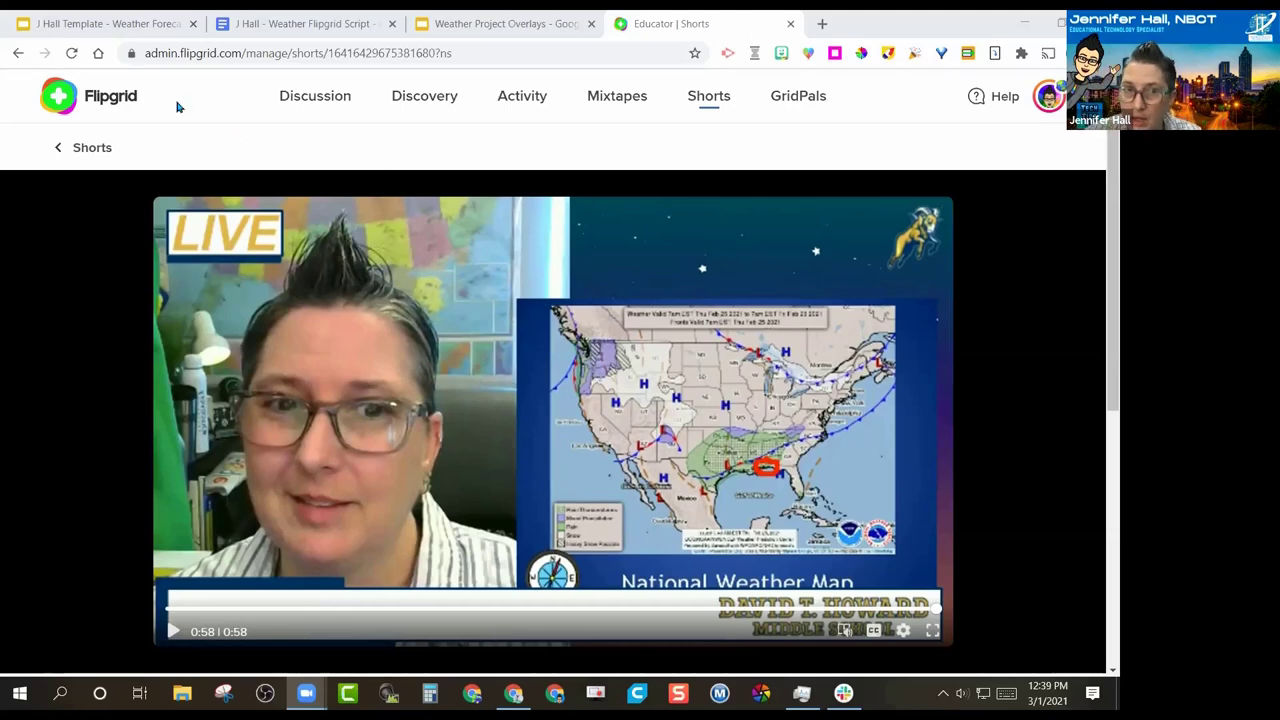
pyautogui.click(72, 26)
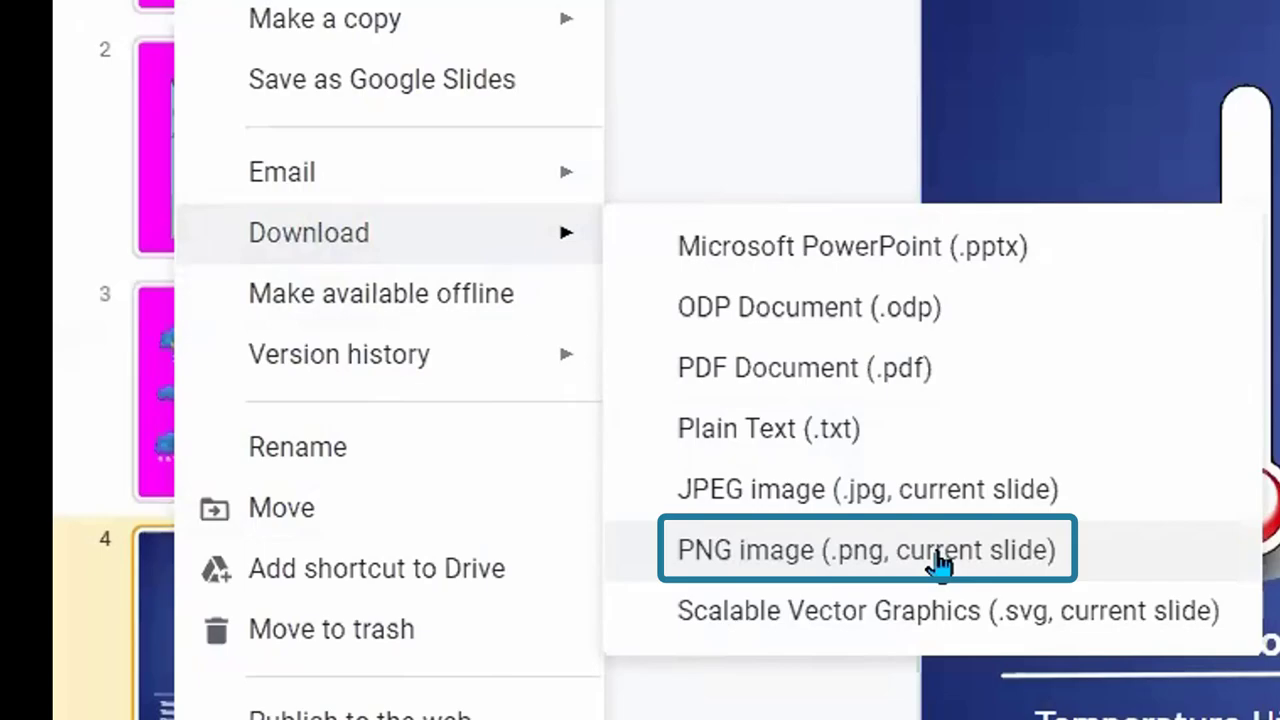
# Download the Current Weather and National Weather Map slides as PNG images.
pyautogui.click(937, 551)
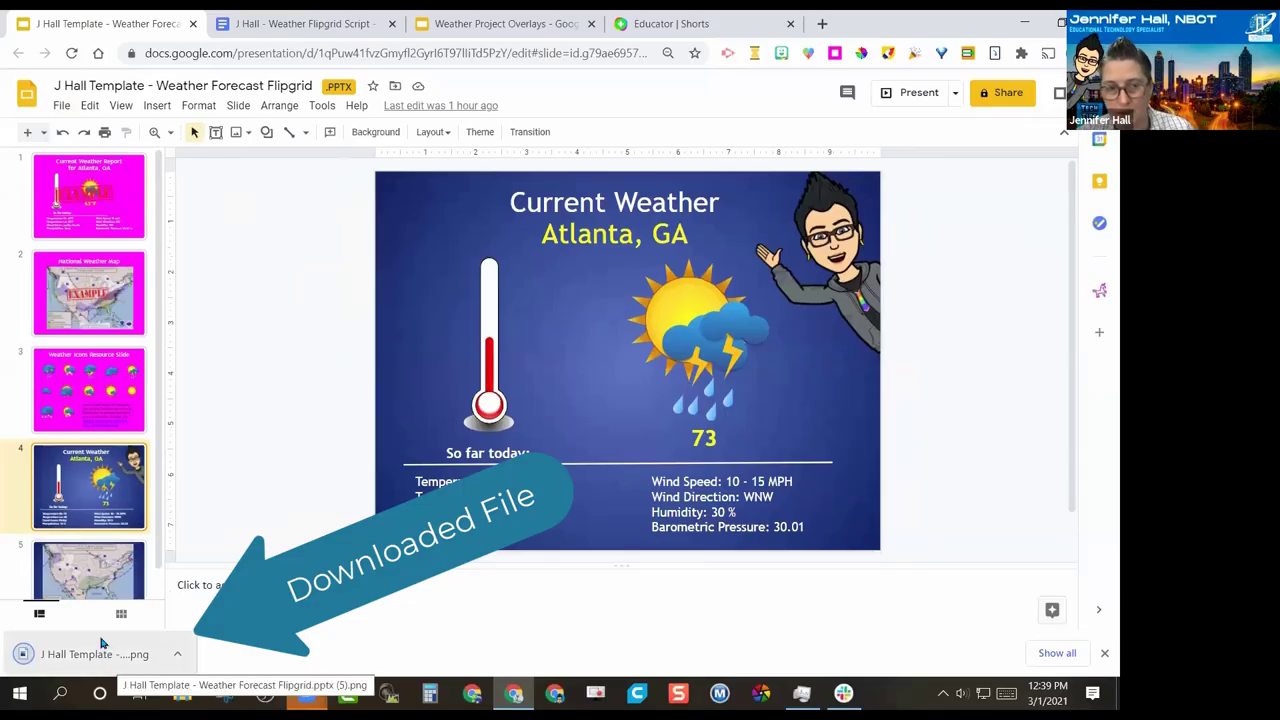
pyautogui.scroll(-1, 115, 556)
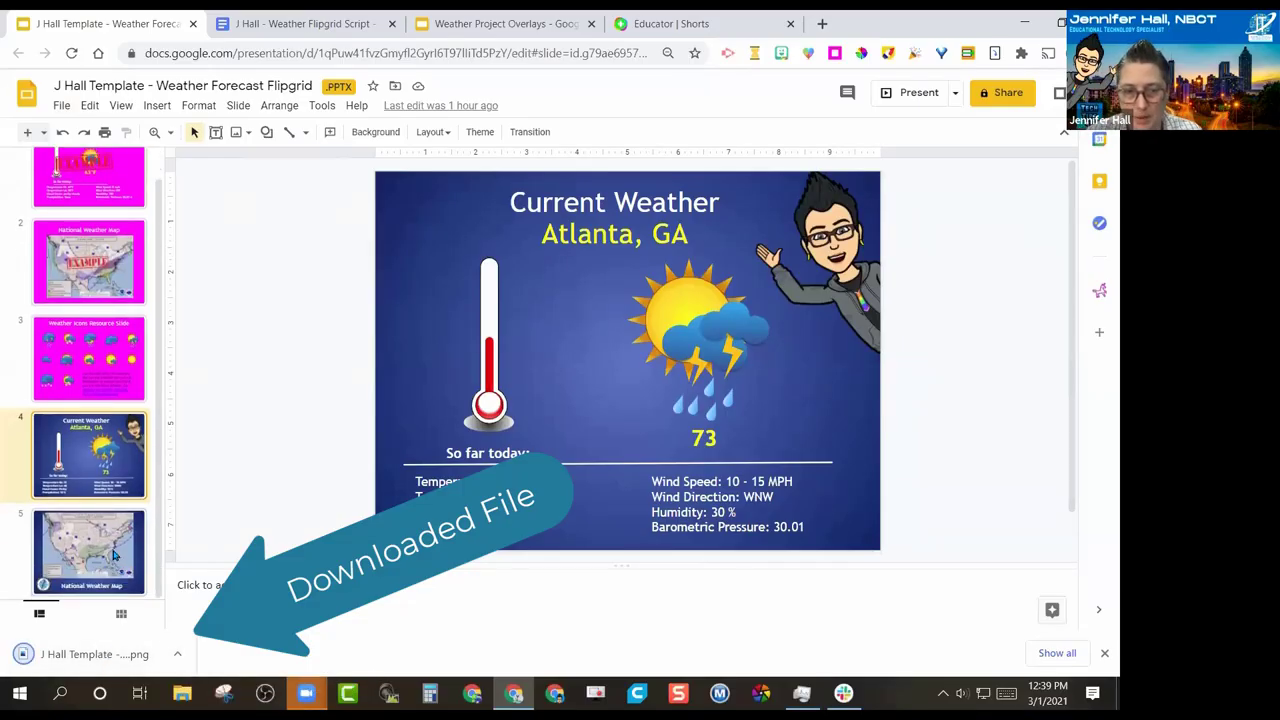
pyautogui.click(115, 556)
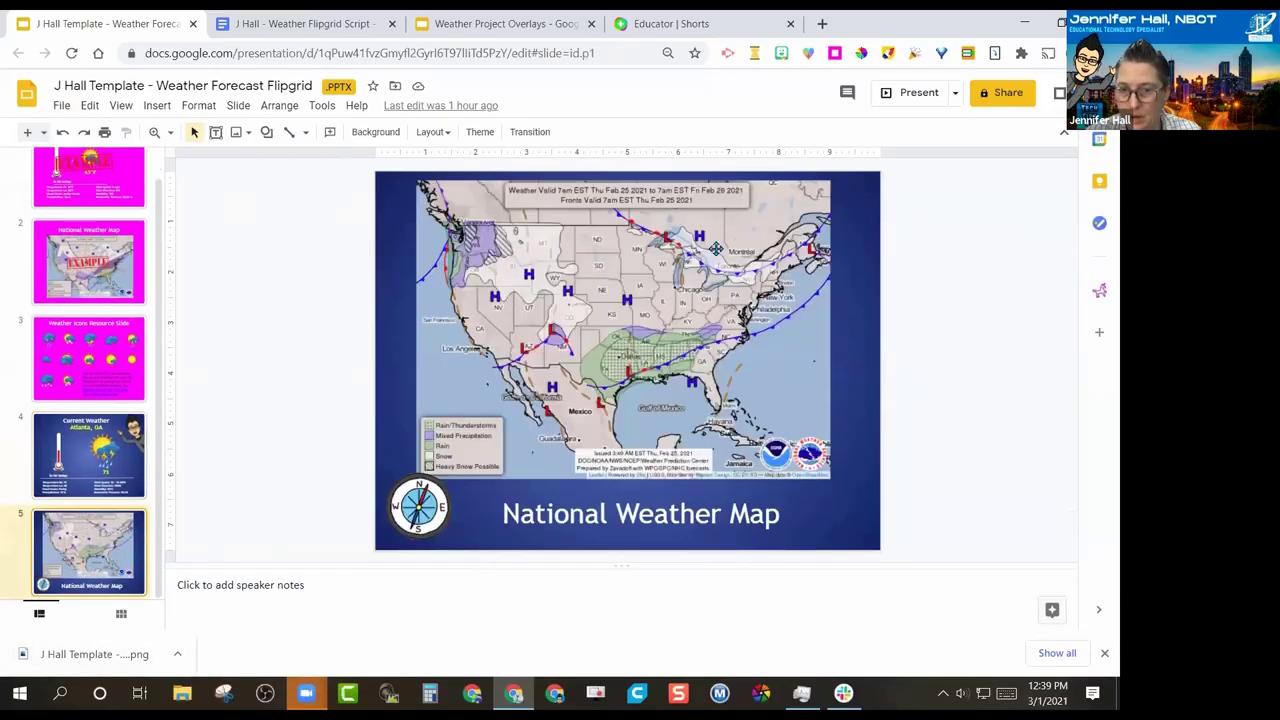
pyautogui.click(61, 105)
pyautogui.moveTo(119, 335)
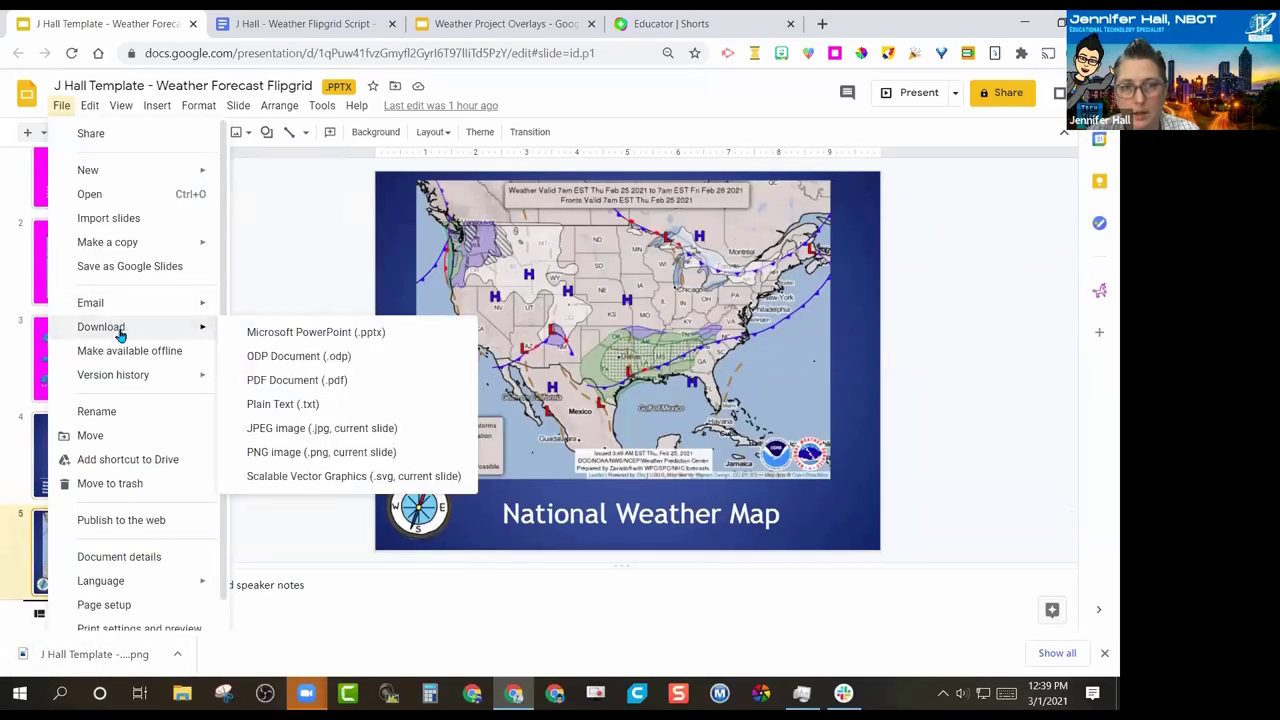
pyautogui.click(307, 461)
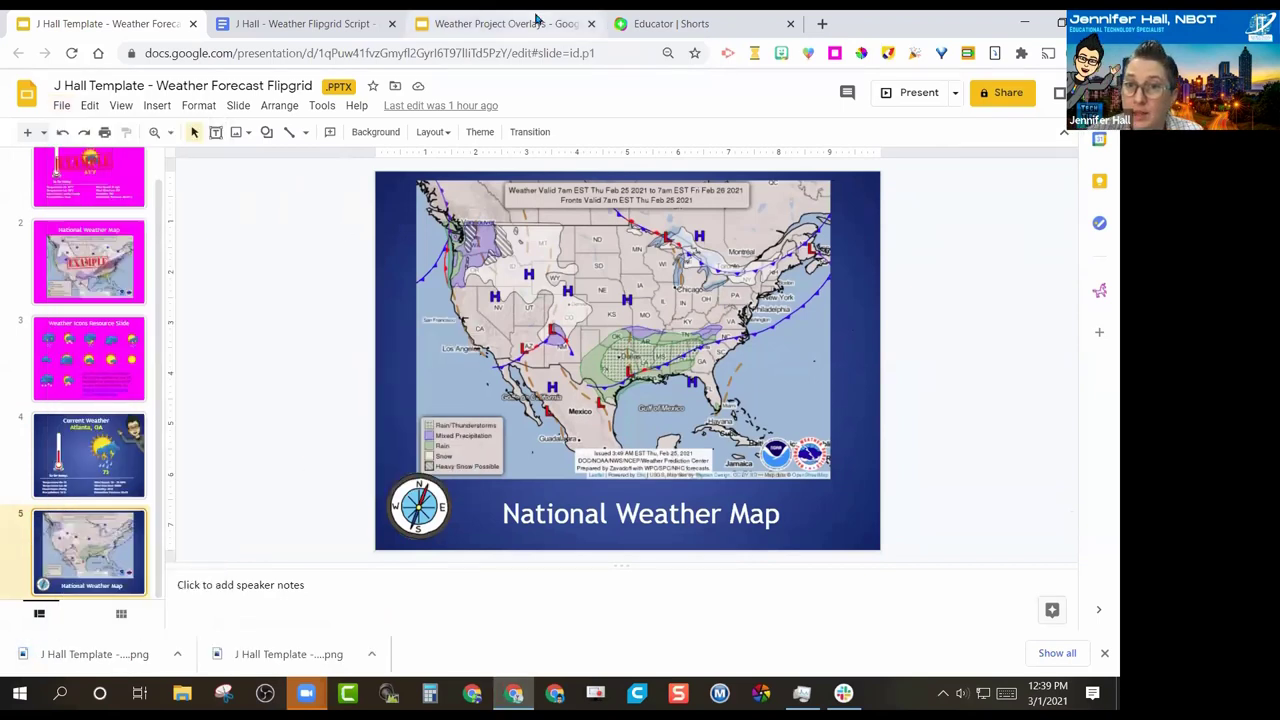
# Download the Weather Project Overlays LIVE slide as a PNG, then return to Flipgrid Shorts.
pyautogui.click(535, 22)
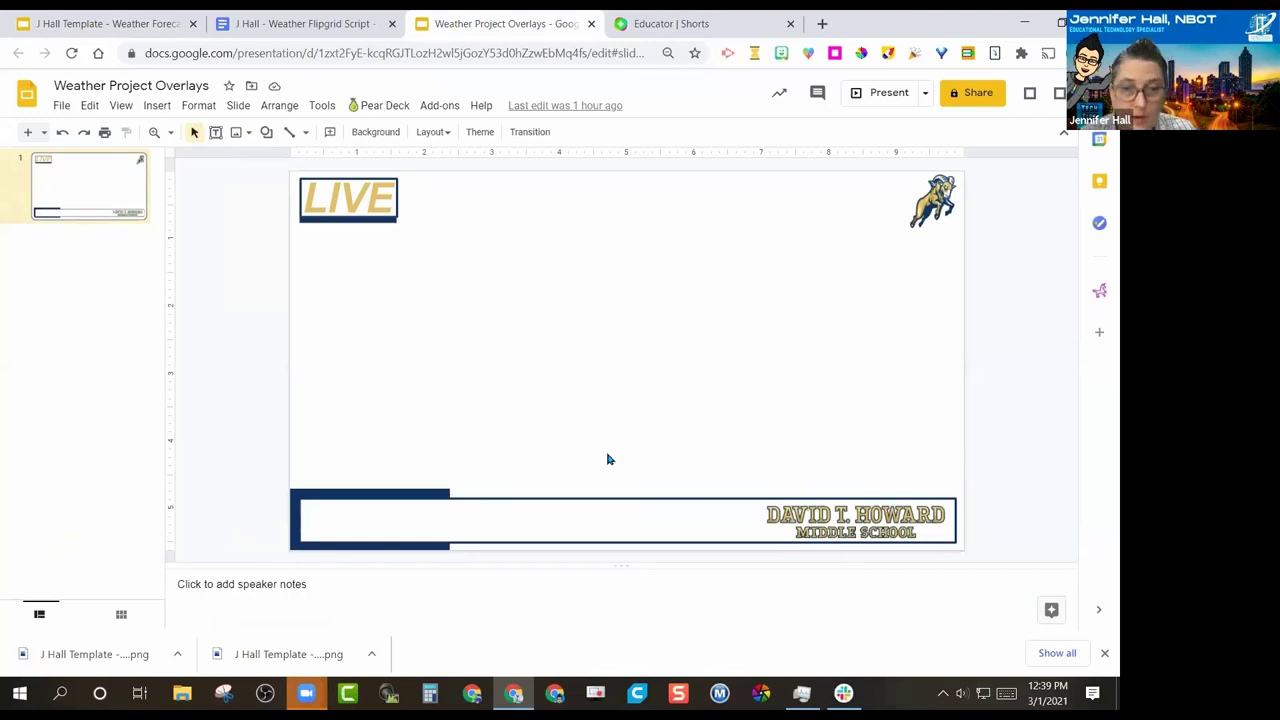
pyautogui.click(61, 107)
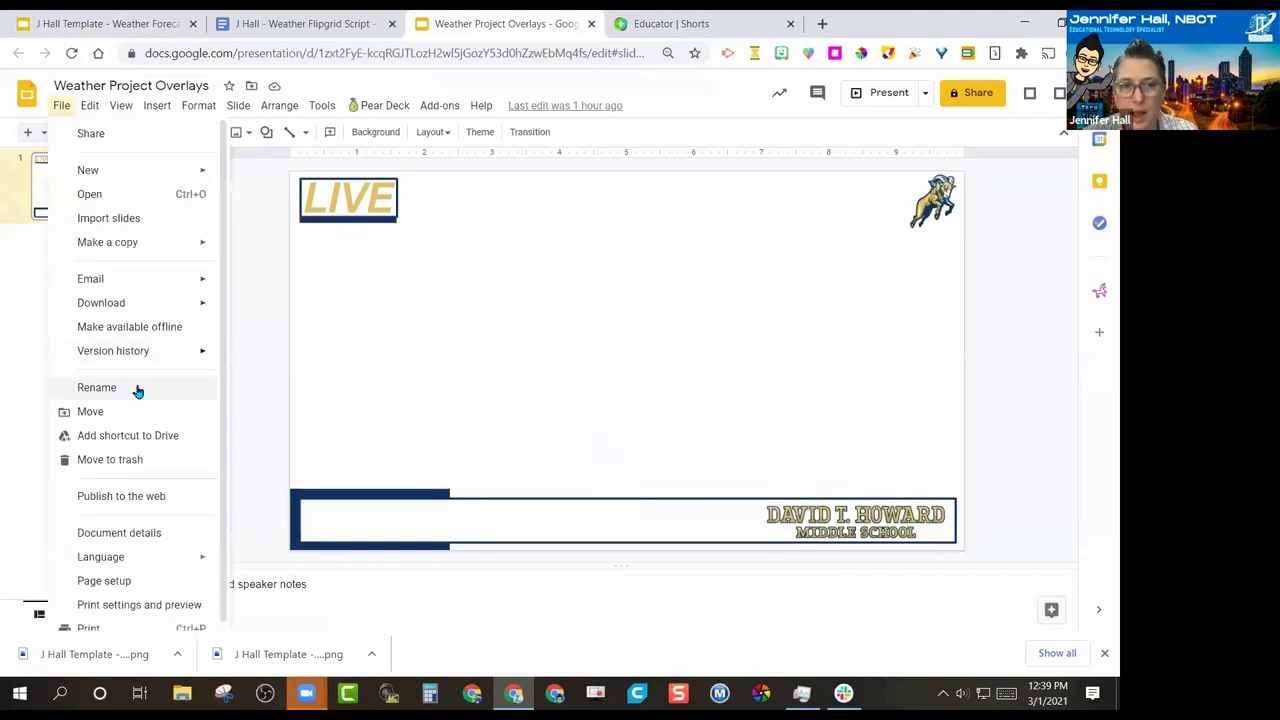
pyautogui.moveTo(101, 302)
pyautogui.click(322, 429)
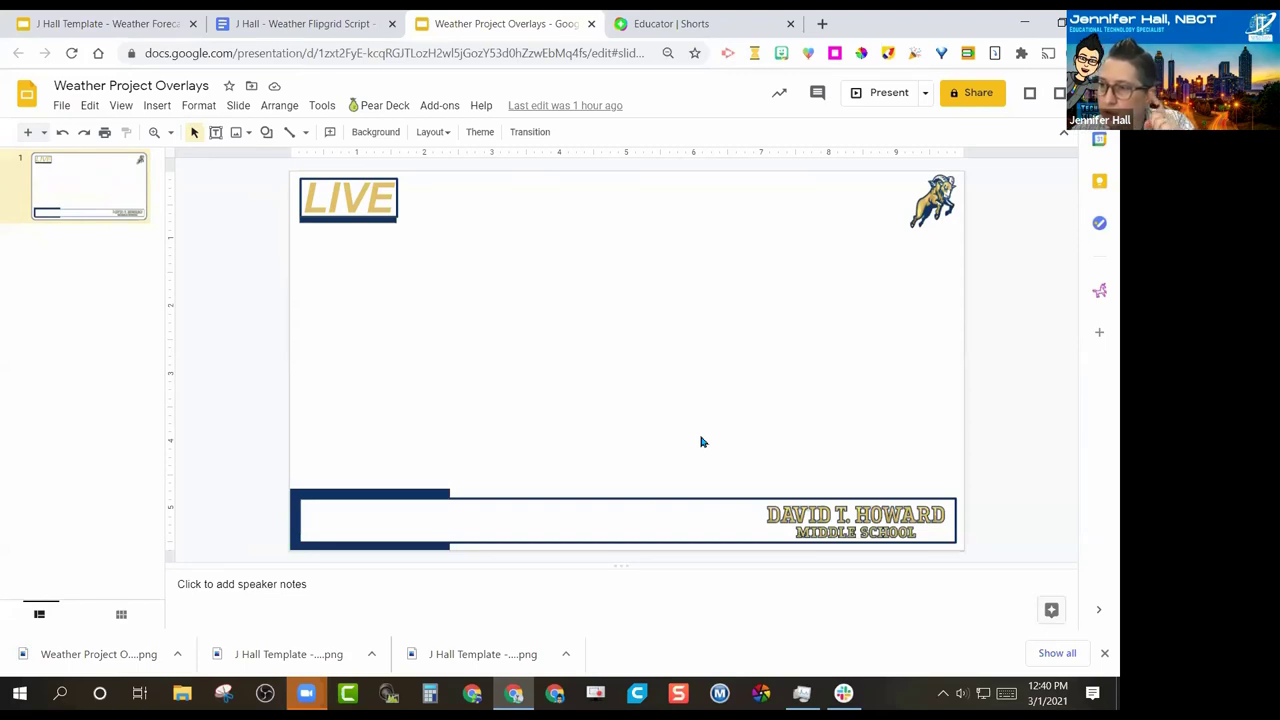
pyautogui.click(733, 23)
# Go back to the Shorts list, start a new Short, and show the camera Effects options.
pyautogui.click(79, 149)
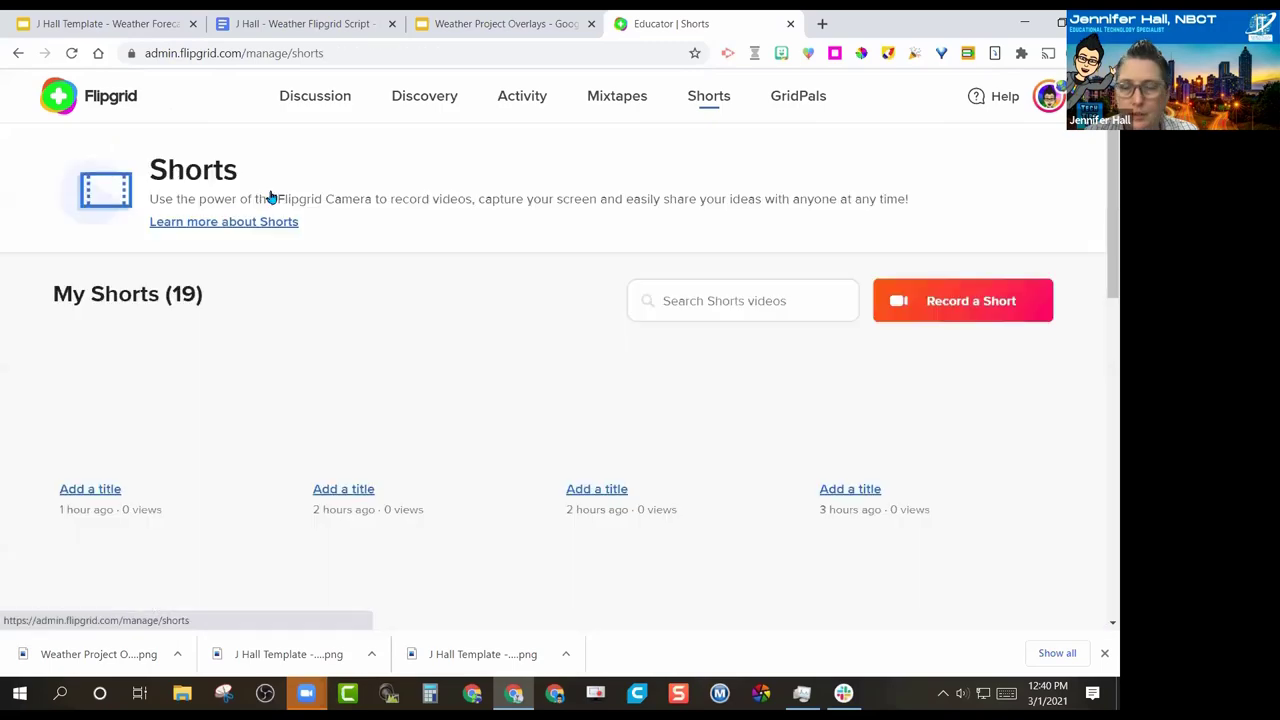
pyautogui.click(963, 300)
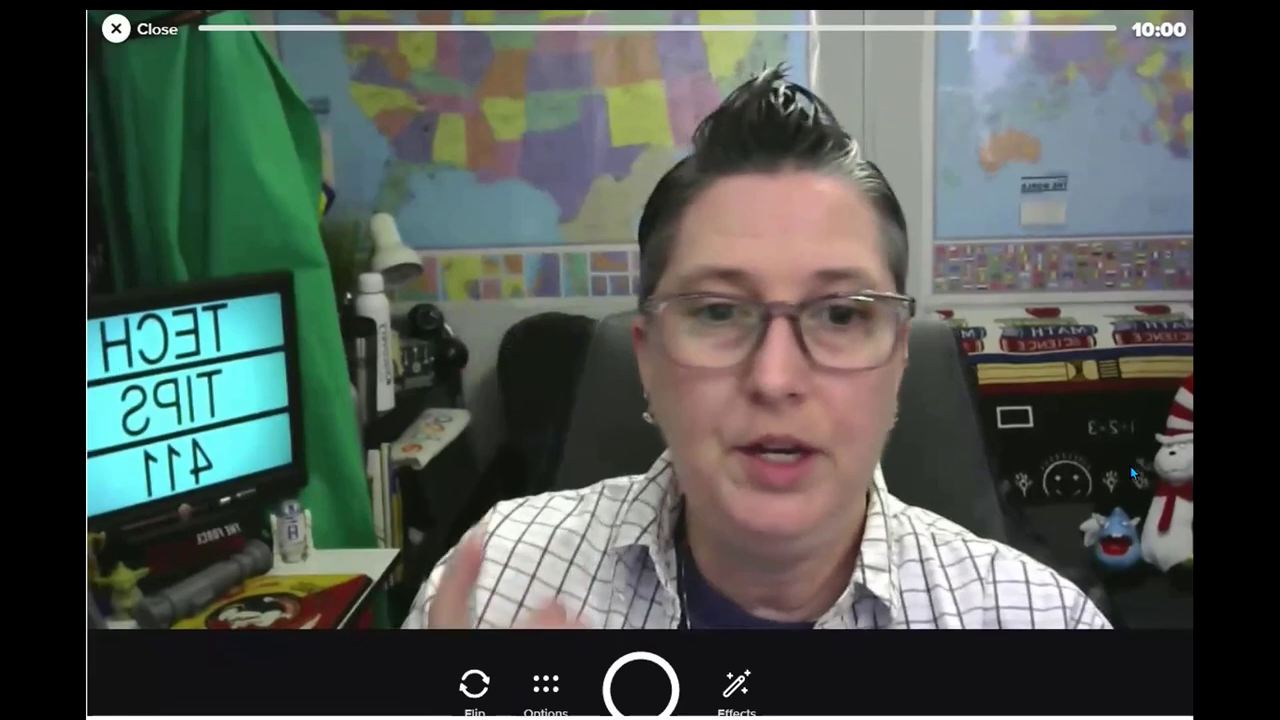
pyautogui.scroll(-1, 1130, 466)
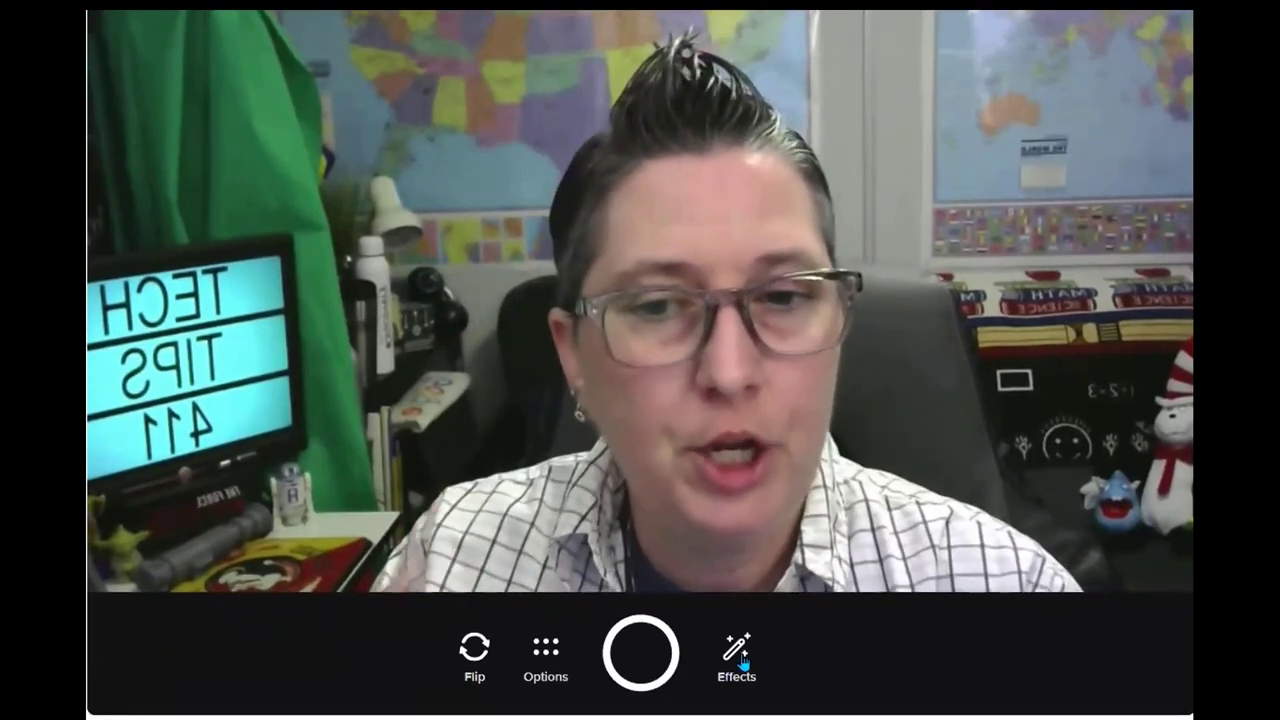
pyautogui.click(740, 658)
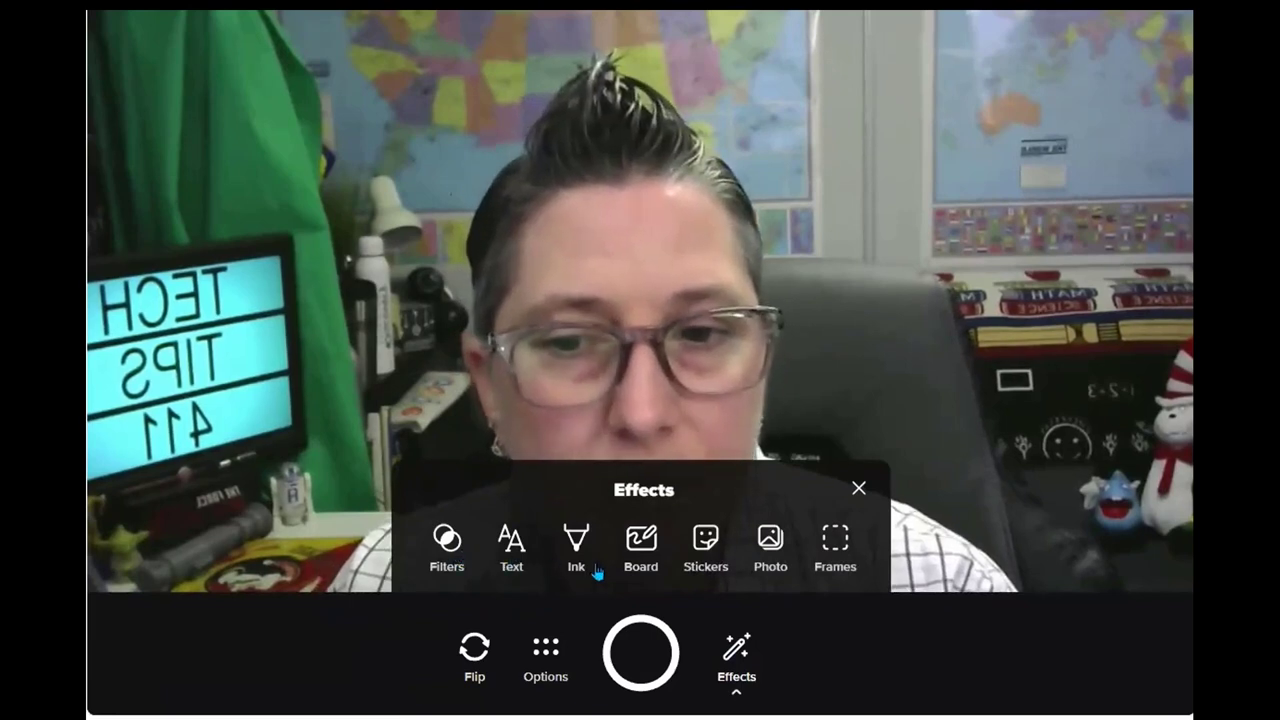
# Apply the Galaxy board as a split-screen background and slide the split line left.
pyautogui.click(658, 560)
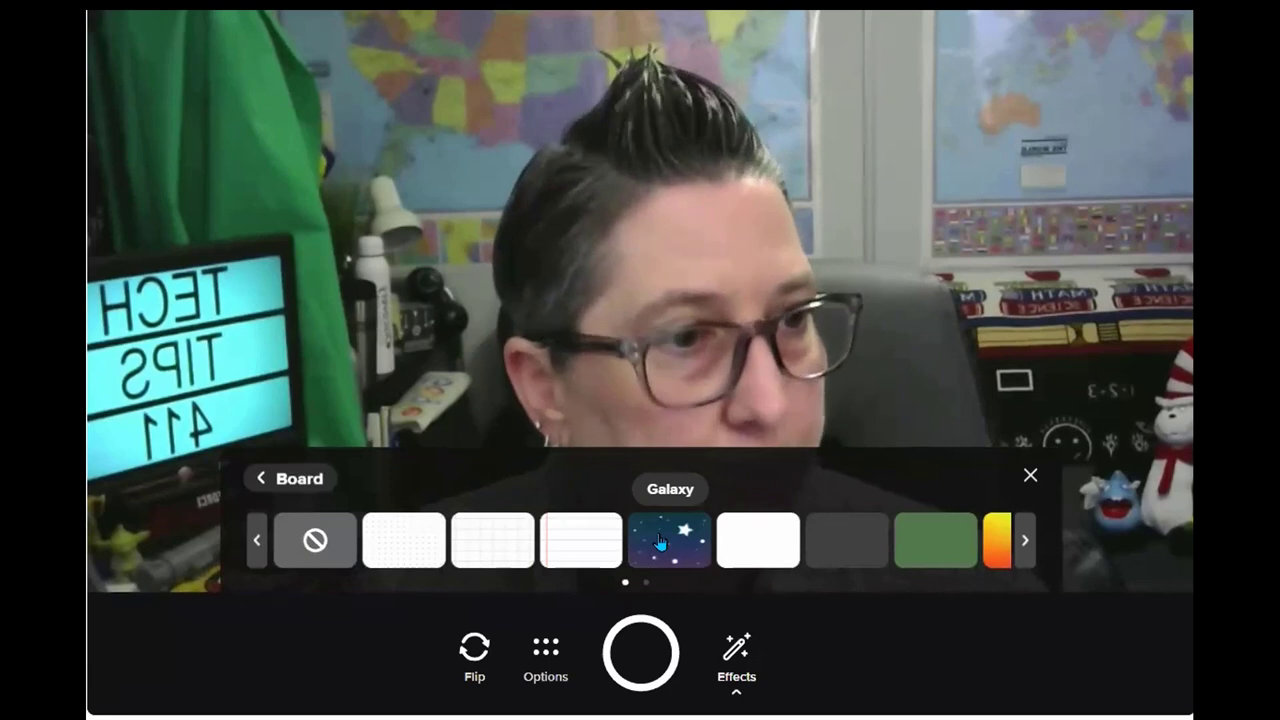
pyautogui.click(659, 541)
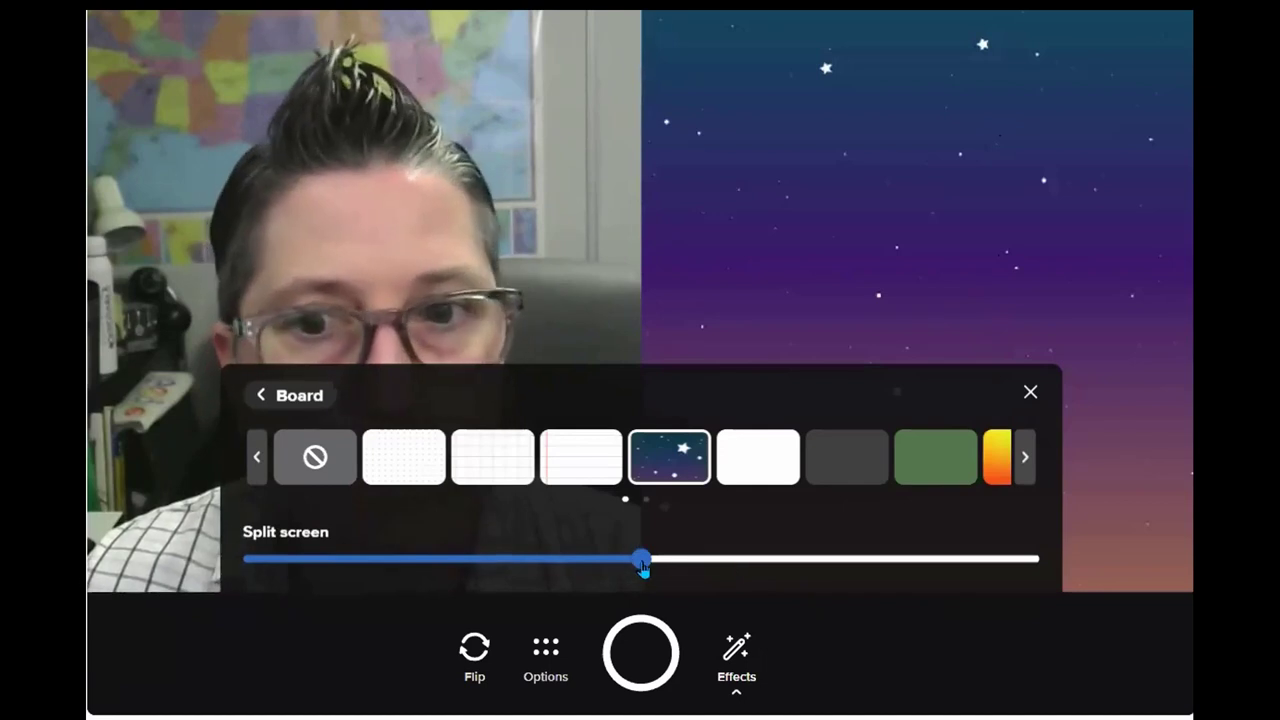
pyautogui.moveTo(638, 548); pyautogui.dragTo(558, 529)
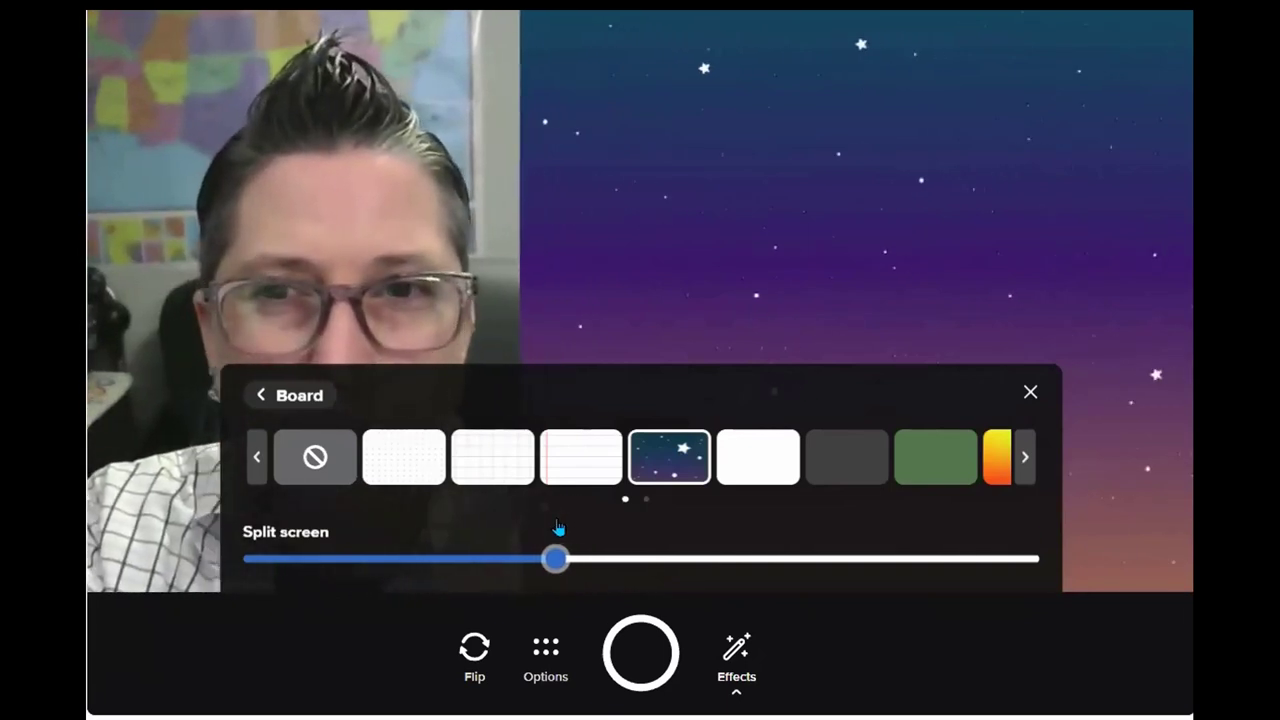
pyautogui.moveTo(693, 566); pyautogui.dragTo(557, 560)
# Try the rainbow, pink-purple, white, lined and graph-paper boards, then reselect Galaxy.
pyautogui.click(998, 470)
pyautogui.click(1026, 460)
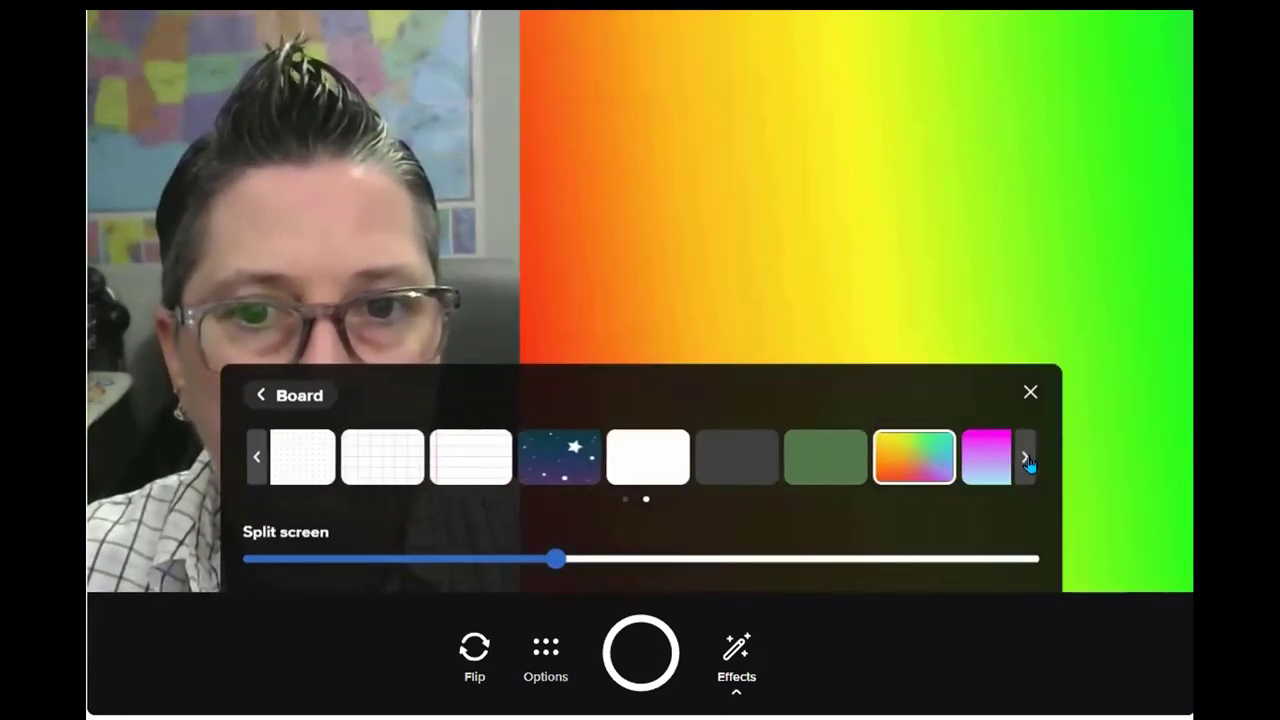
pyautogui.click(986, 466)
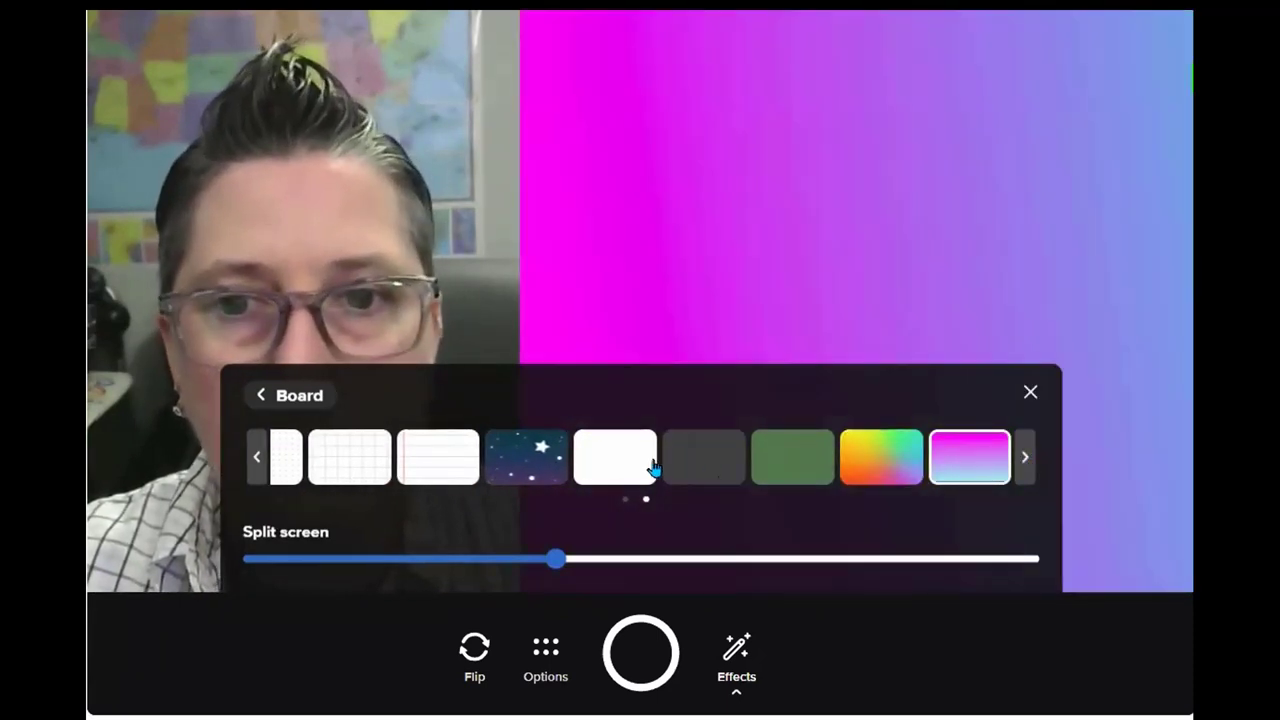
pyautogui.click(638, 468)
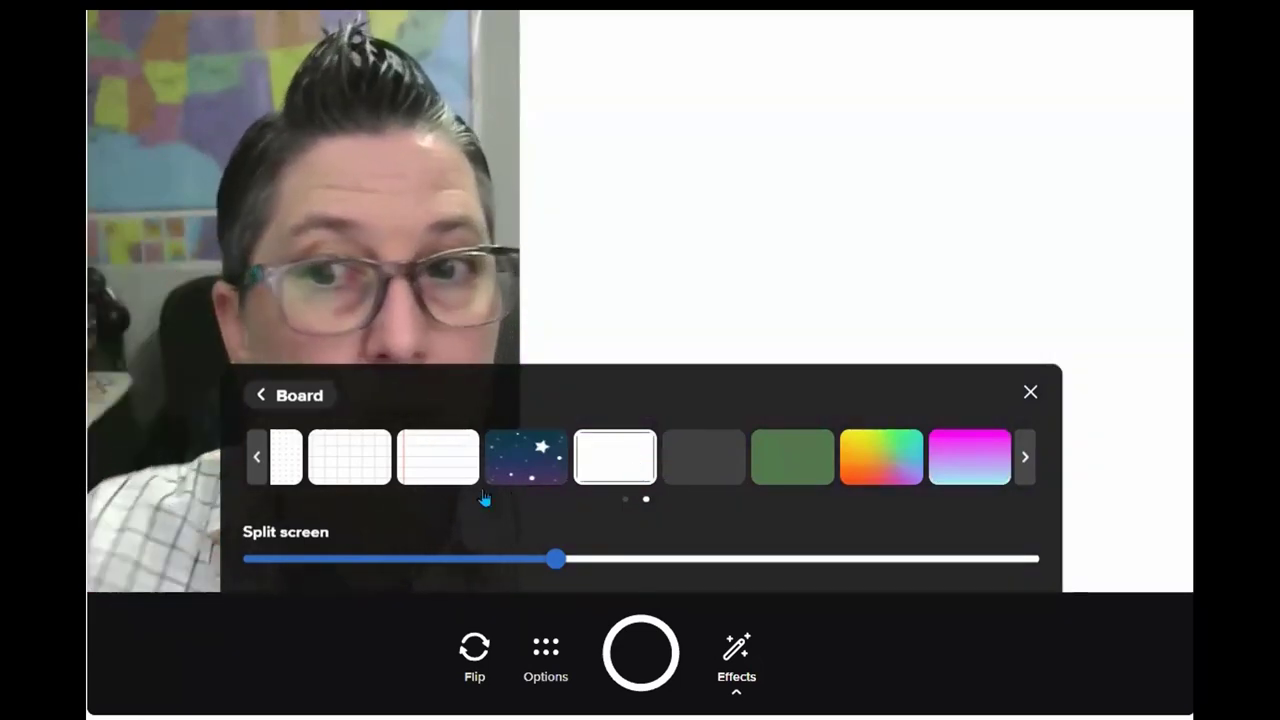
pyautogui.click(453, 466)
pyautogui.click(352, 472)
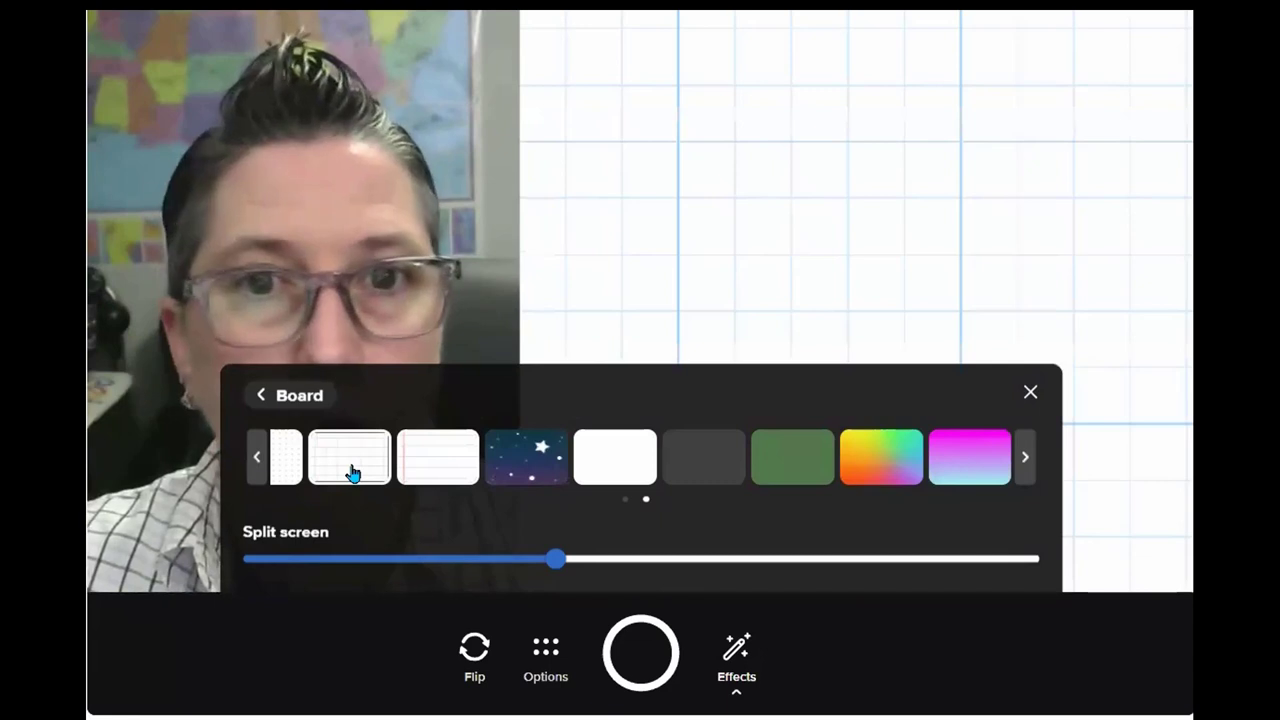
pyautogui.click(526, 457)
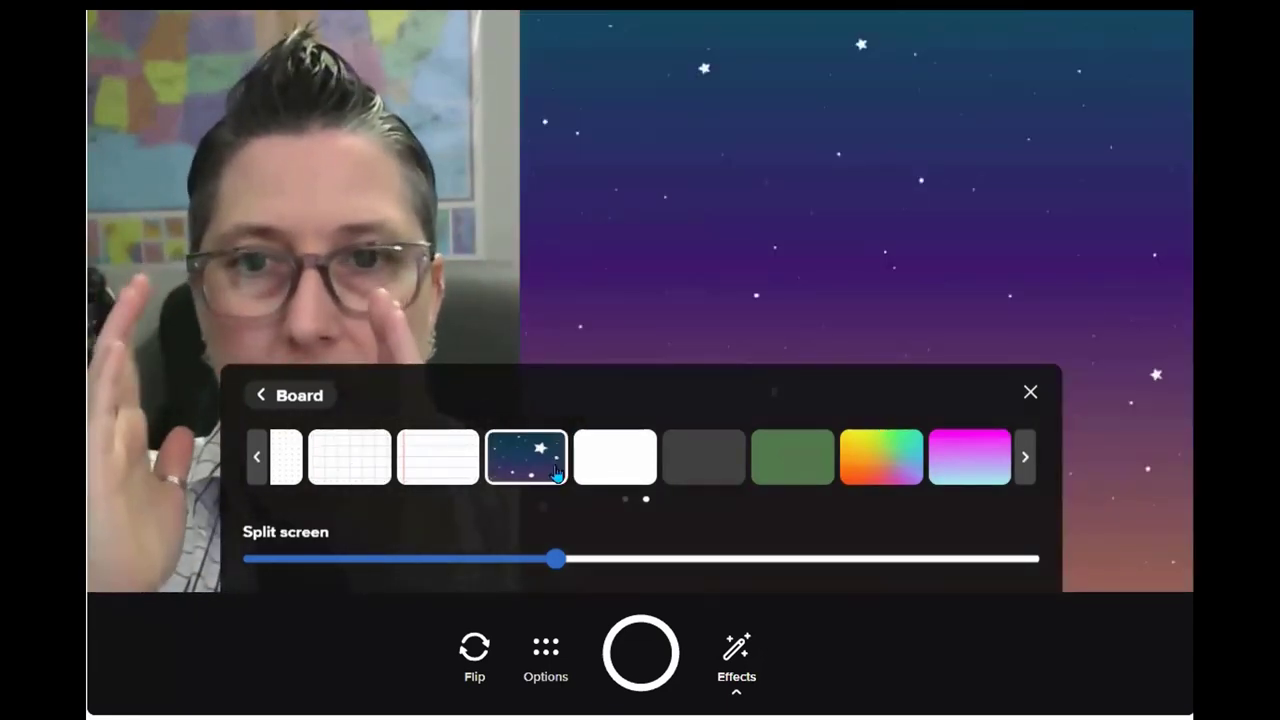
pyautogui.click(738, 670)
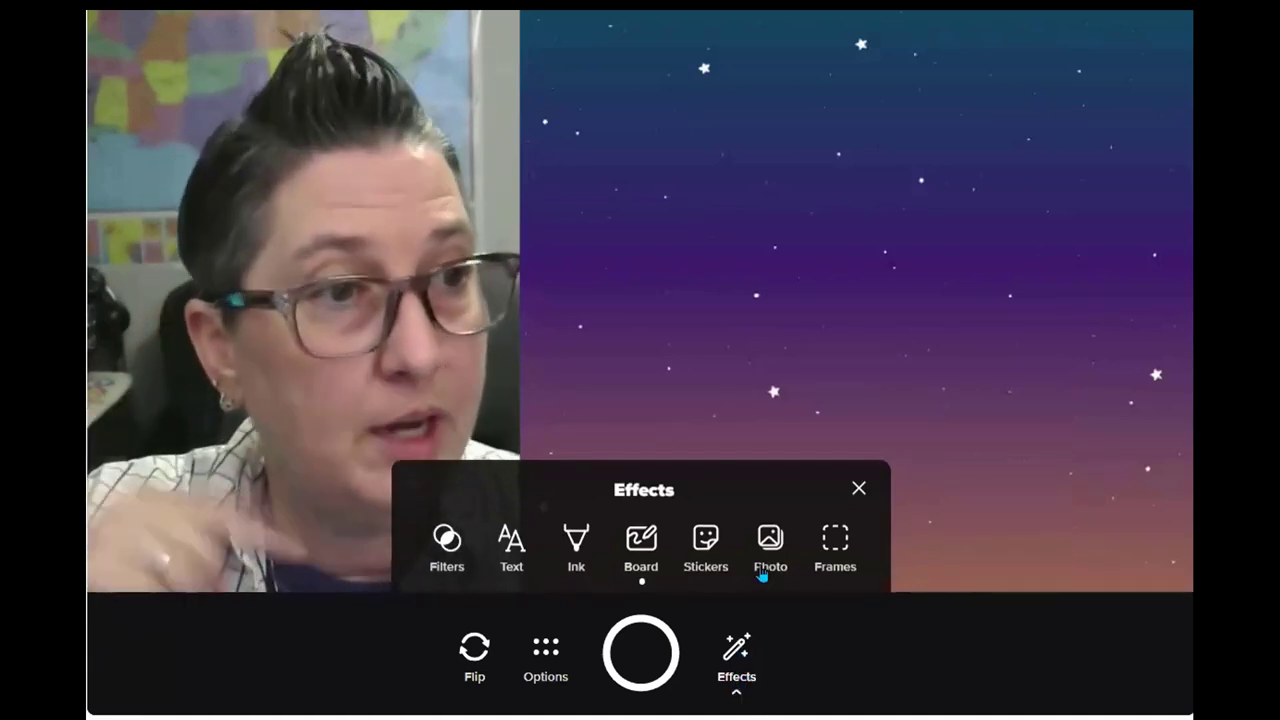
pyautogui.click(765, 560)
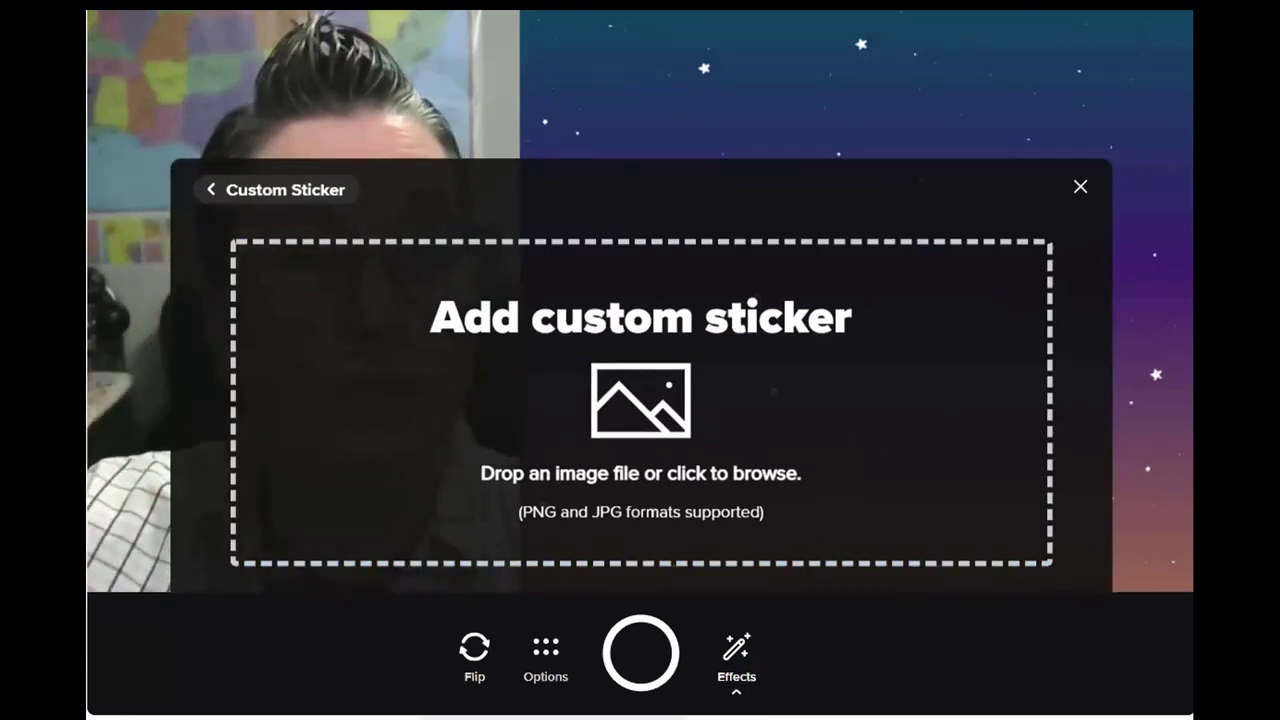
# Add the Current Weather slide image as a sticker on the starry side and enlarge it.
pyautogui.moveTo(603, 716); pyautogui.dragTo(650, 445)
pyautogui.moveTo(648, 400); pyautogui.dragTo(843, 371)
pyautogui.moveTo(1143, 524); pyautogui.dragTo(1170, 546)
pyautogui.moveTo(1004, 458); pyautogui.dragTo(1006, 450)
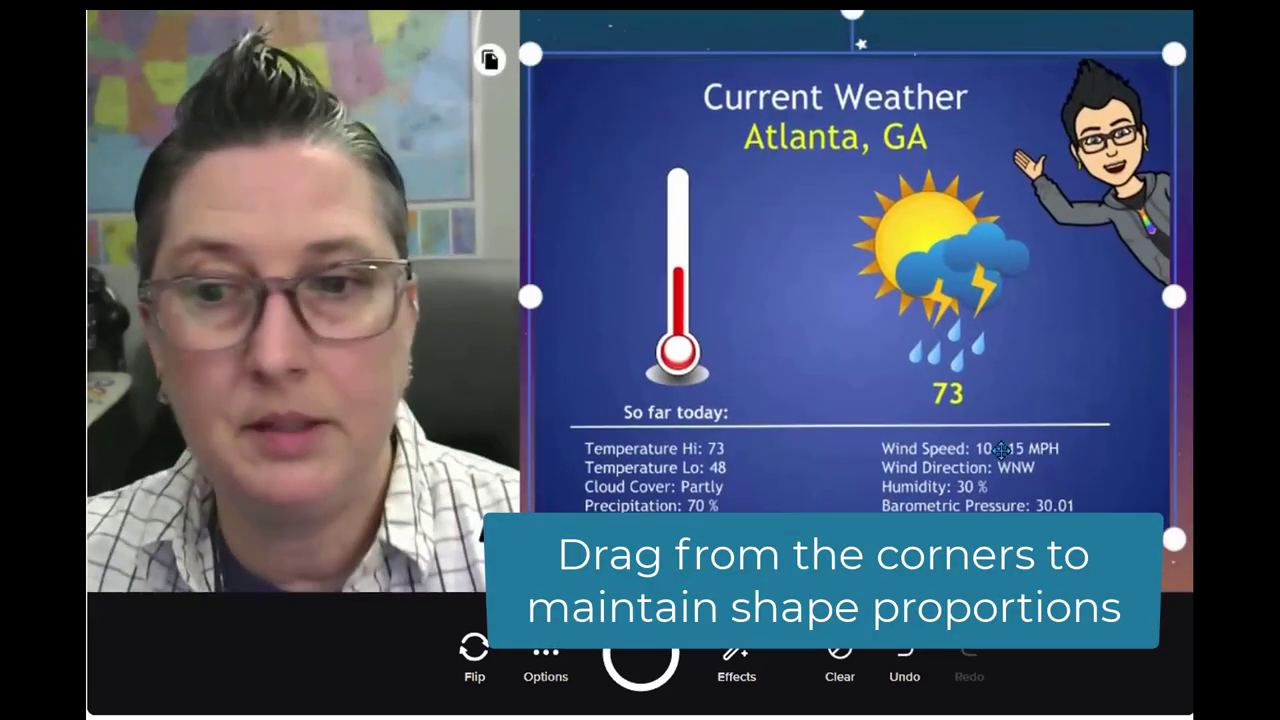
# Add the LIVE overlay image as a sticker and size the lower-third banner under the webcam.
pyautogui.click(745, 676)
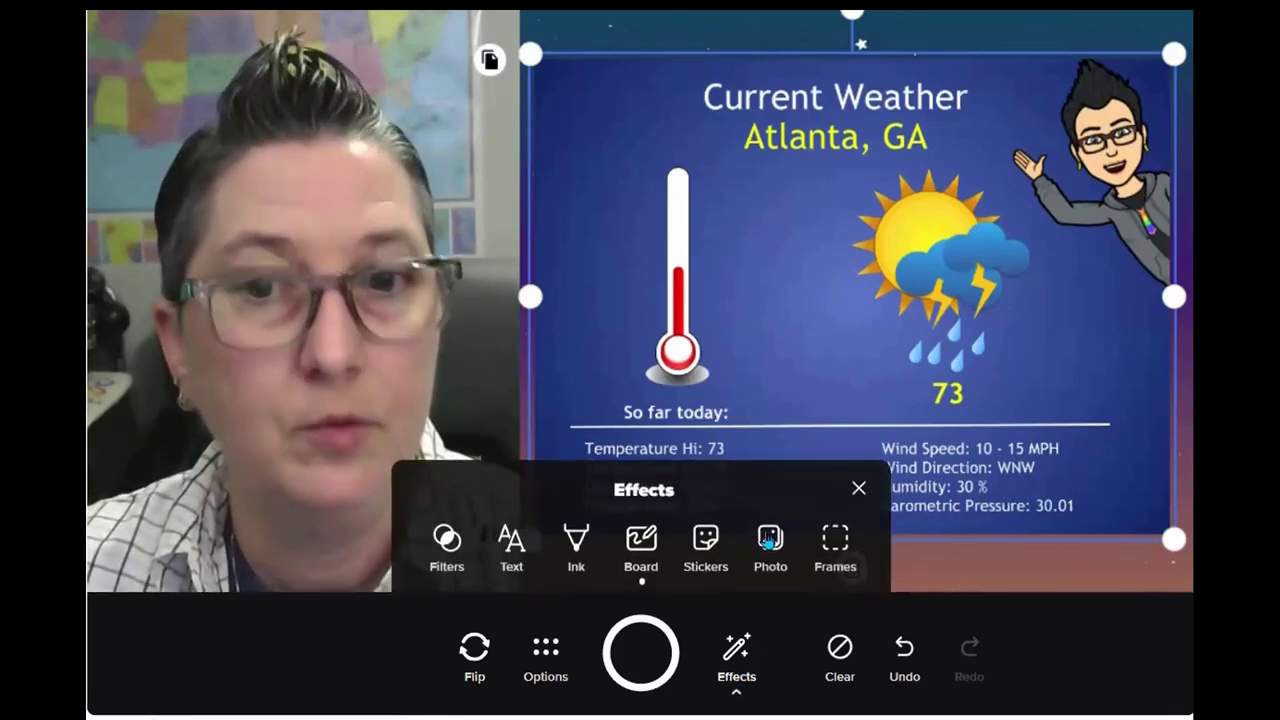
pyautogui.click(769, 538)
pyautogui.moveTo(769, 538); pyautogui.dragTo(470, 296)
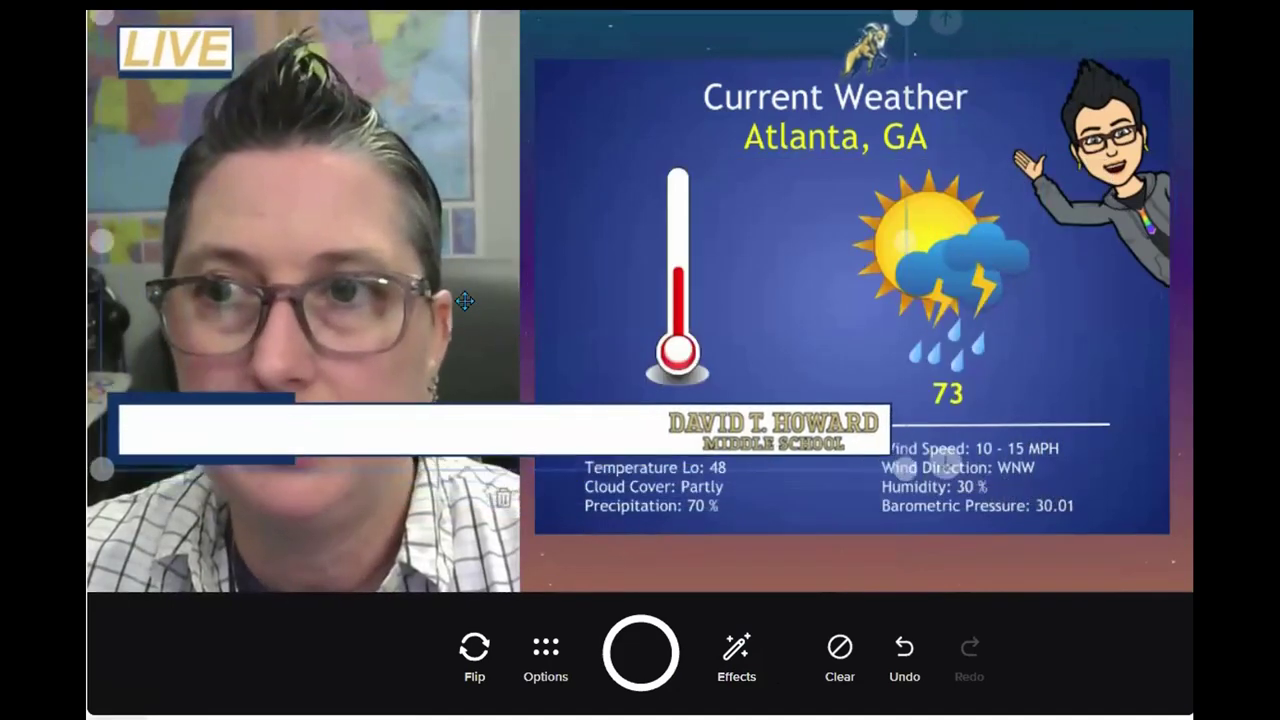
pyautogui.moveTo(940, 447); pyautogui.dragTo(1160, 650)
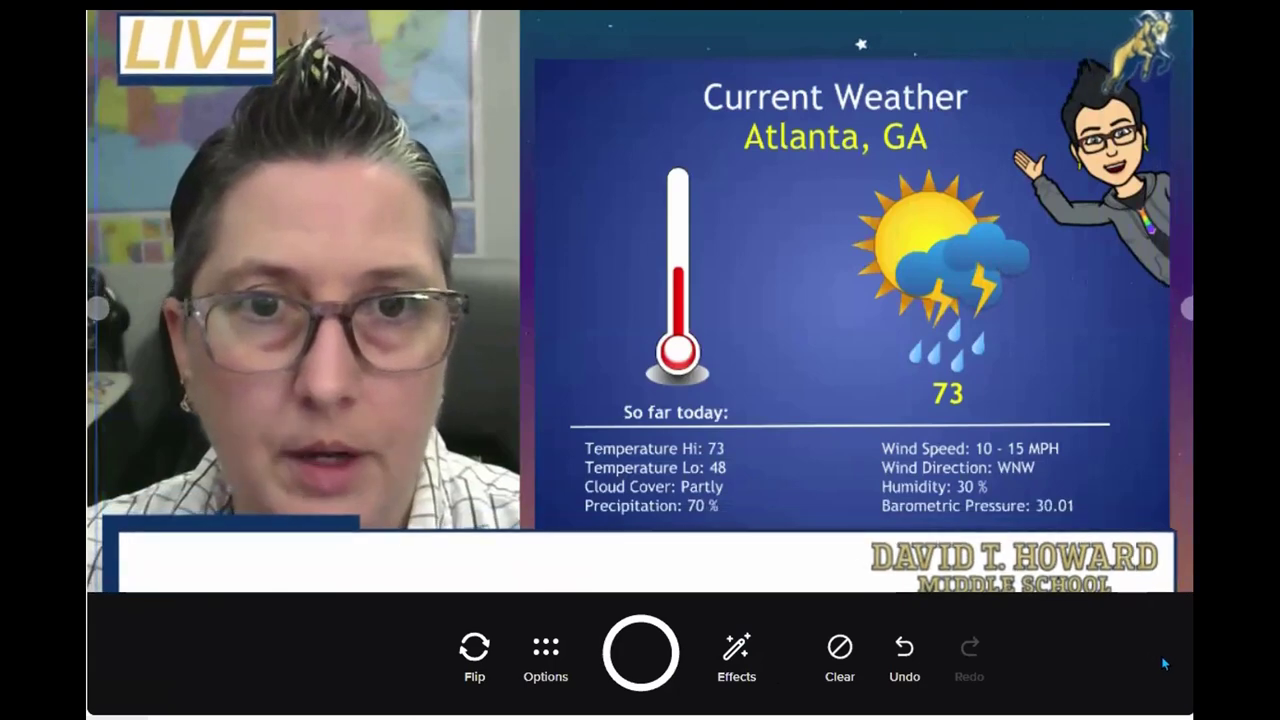
pyautogui.moveTo(1174, 300); pyautogui.dragTo(185, 290)
# Shrink the weather slide sticker and nudge it down-right, then open the script document.
pyautogui.click(843, 298)
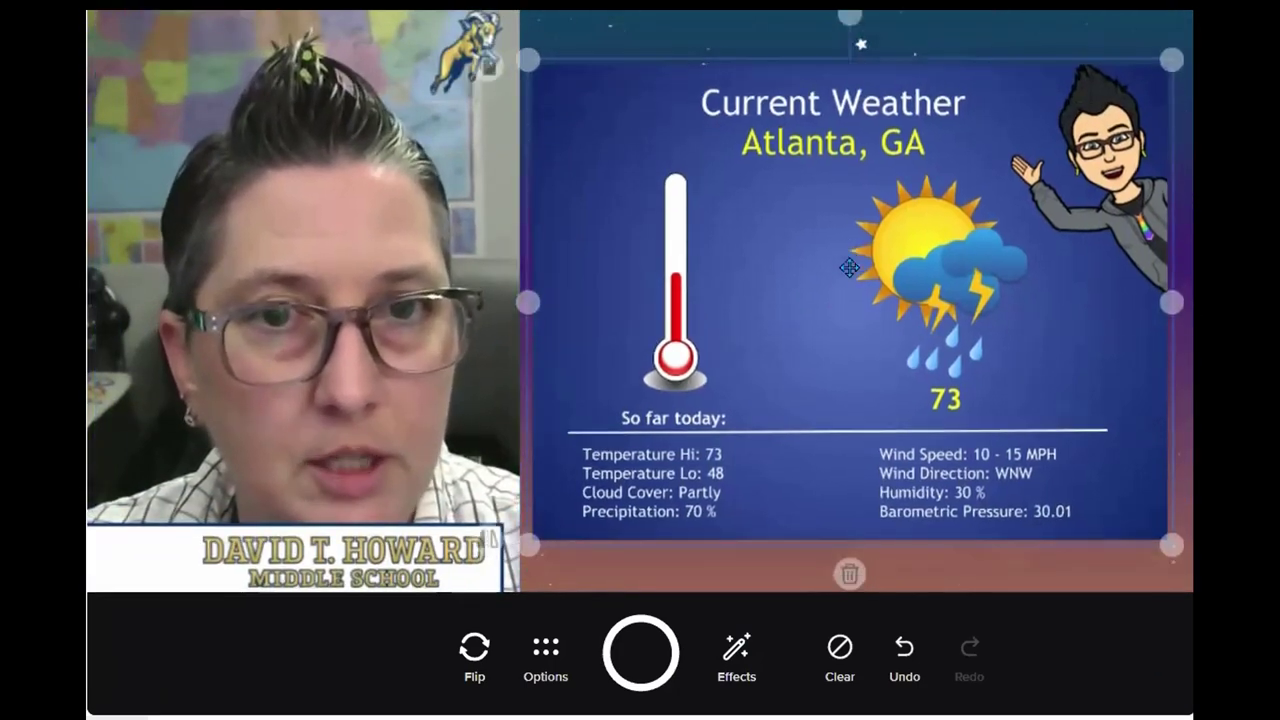
pyautogui.moveTo(1172, 541); pyautogui.dragTo(1127, 522)
pyautogui.moveTo(1094, 457); pyautogui.dragTo(1101, 481)
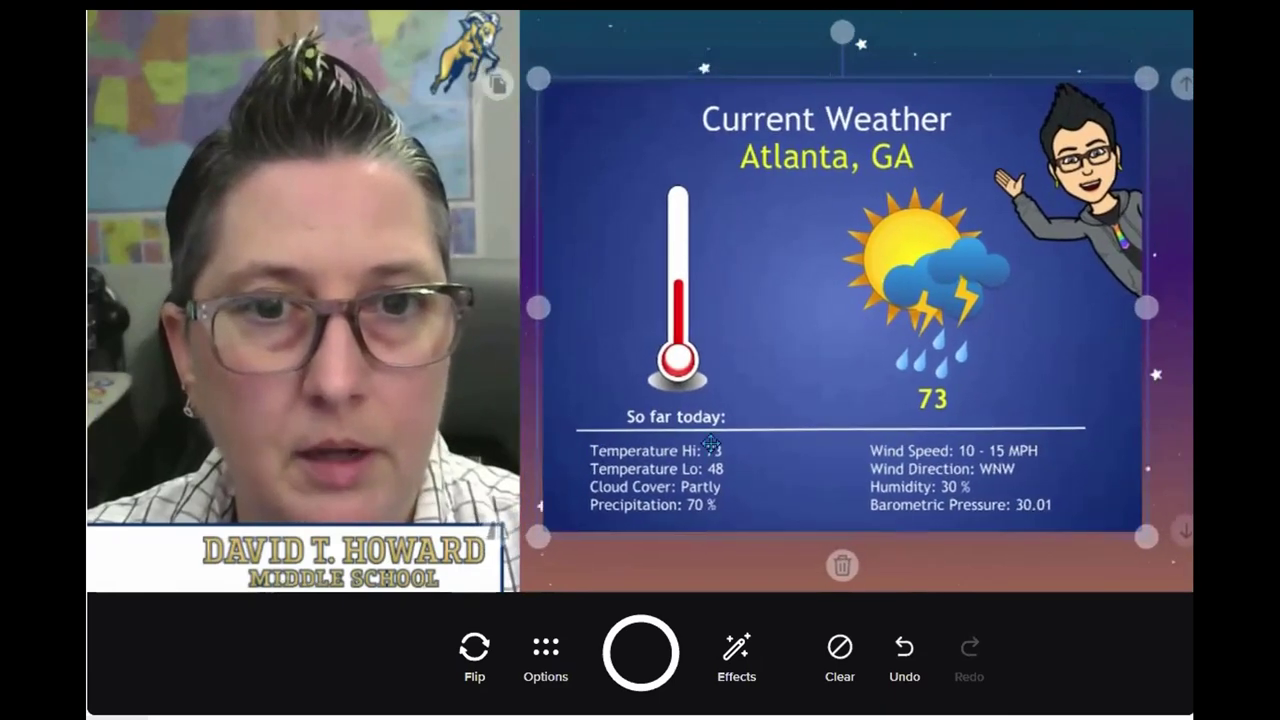
pyautogui.click(449, 397)
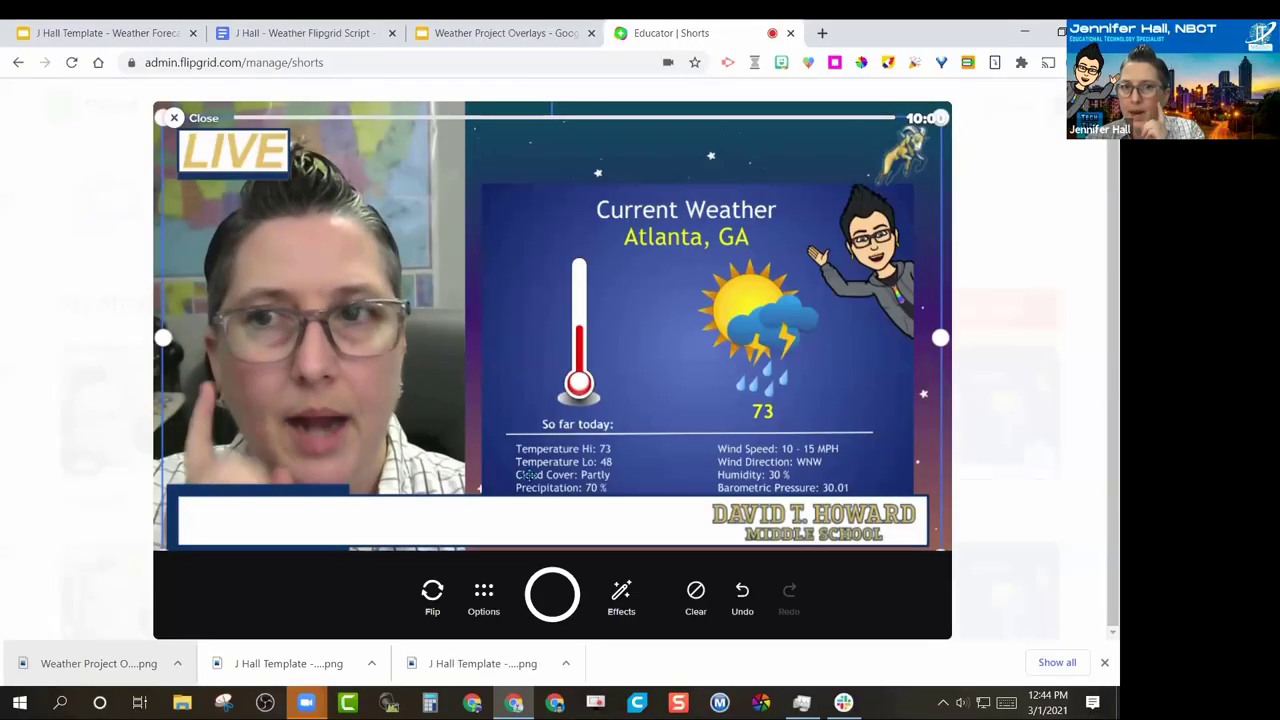
pyautogui.click(353, 35)
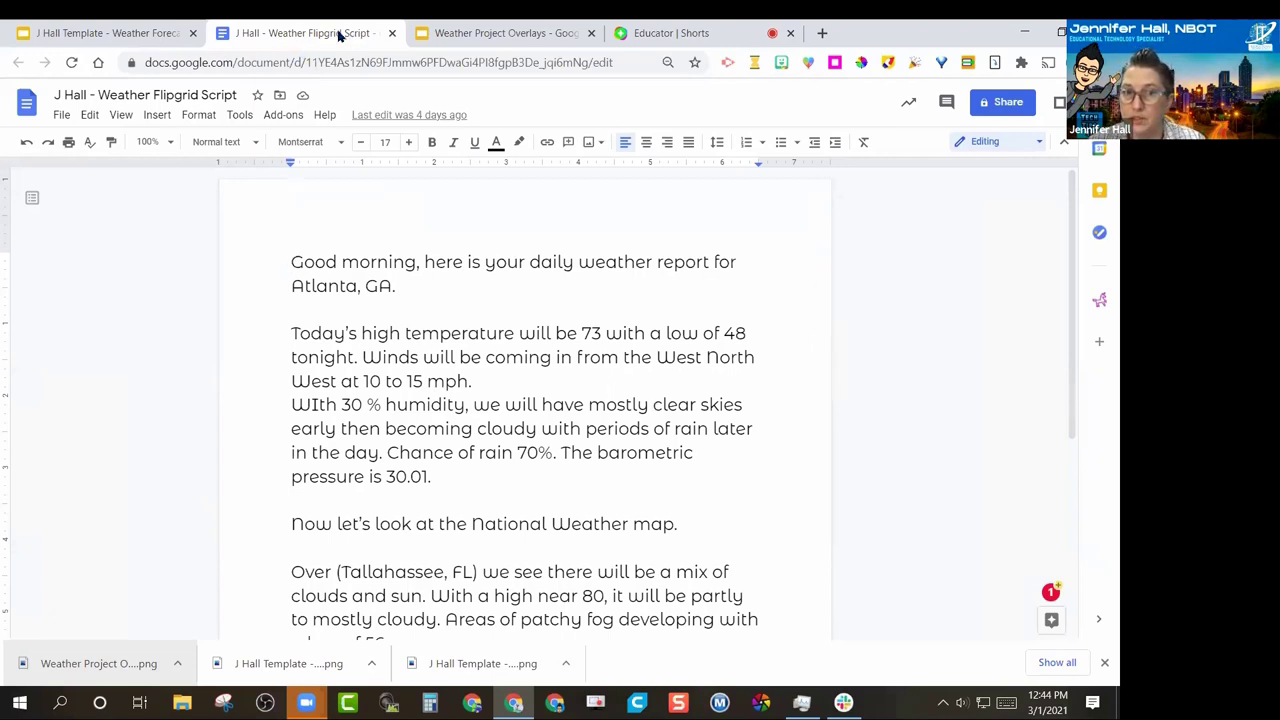
# Restore the script window, move it to the top-left and make it narrow.
pyautogui.click(655, 34)
pyautogui.click(321, 34)
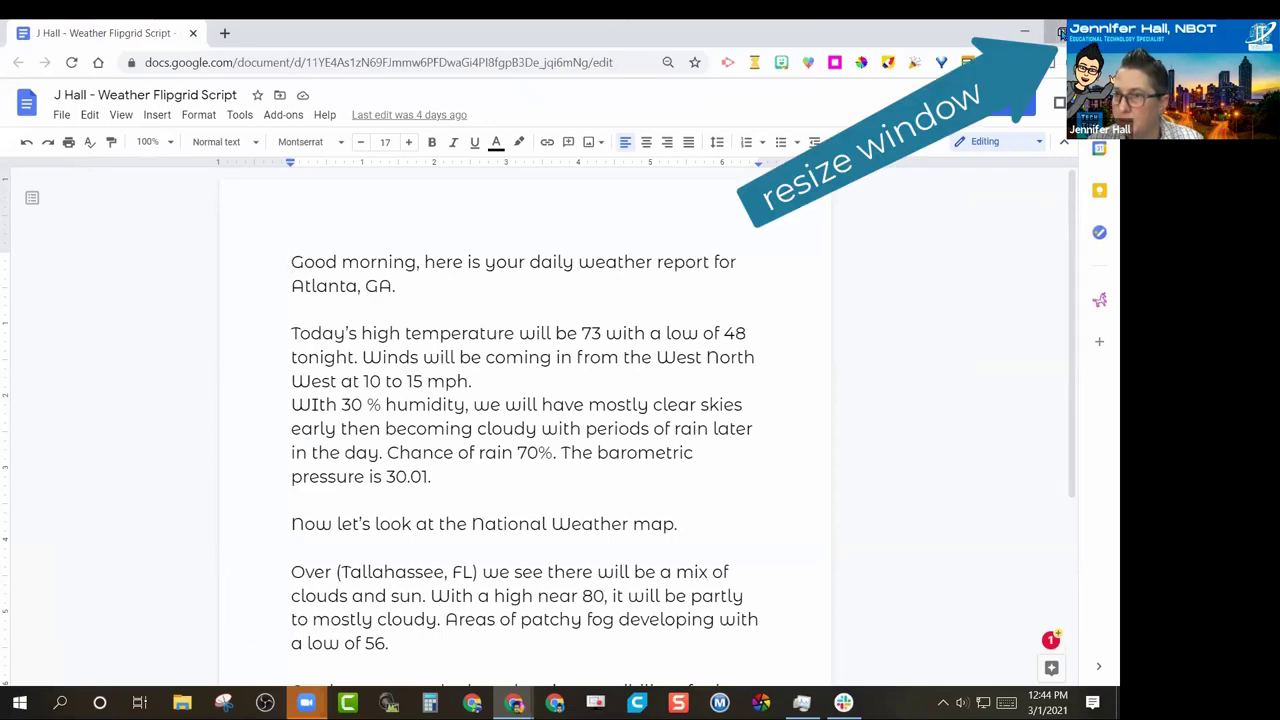
pyautogui.click(1062, 33)
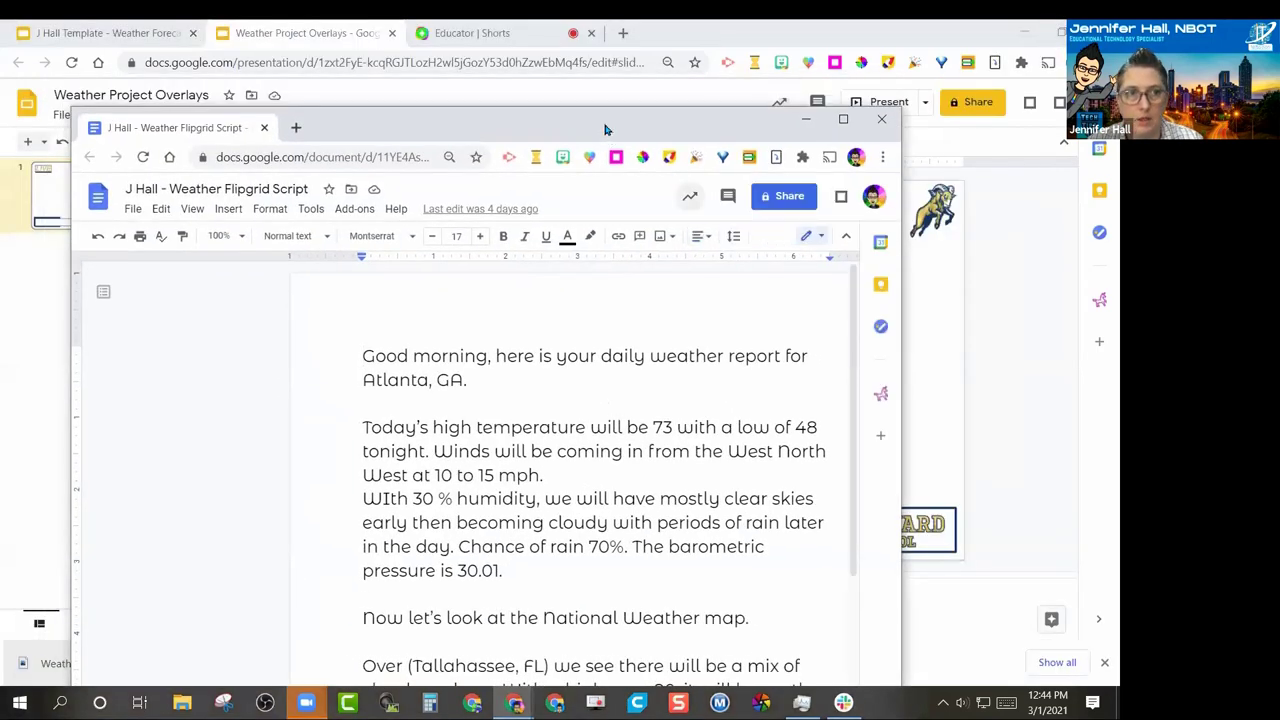
pyautogui.moveTo(605, 128); pyautogui.dragTo(532, 43)
pyautogui.moveTo(826, 309); pyautogui.dragTo(443, 320)
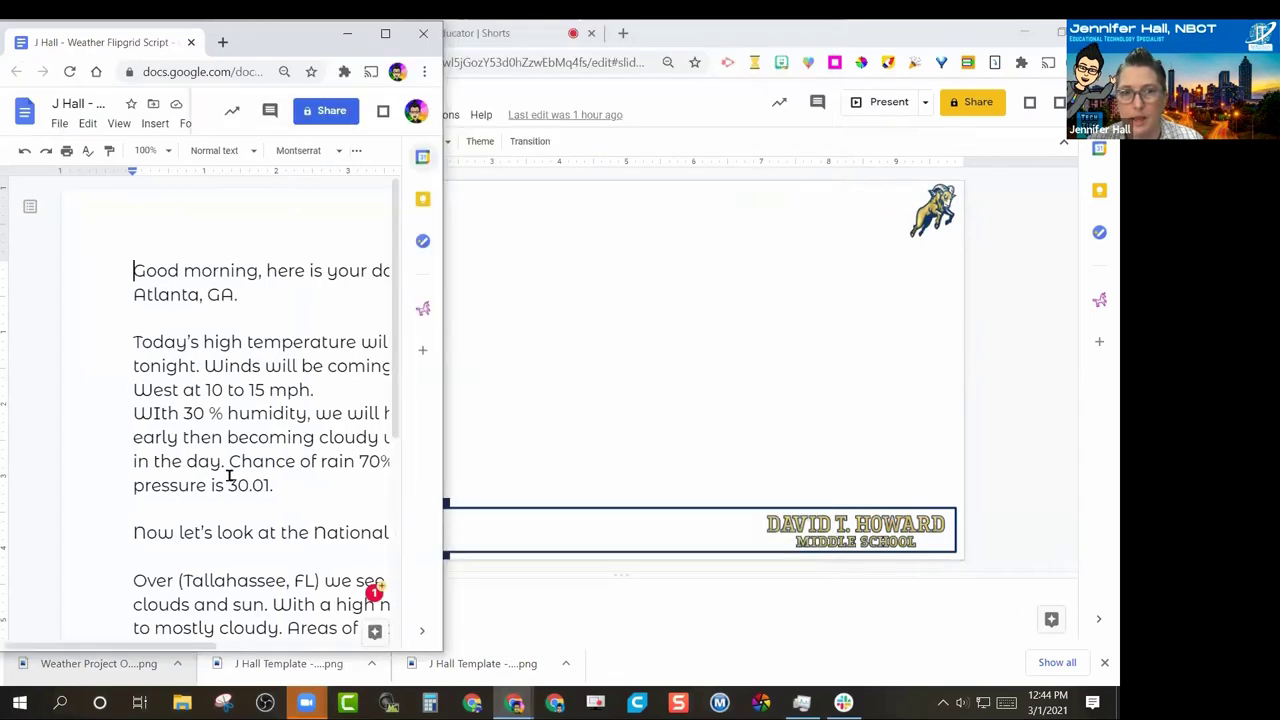
# Set the script's zoom to 75% and check the text, then return to the Flipgrid recorder.
pyautogui.press('super+shift+s')
pyautogui.click(169, 152)
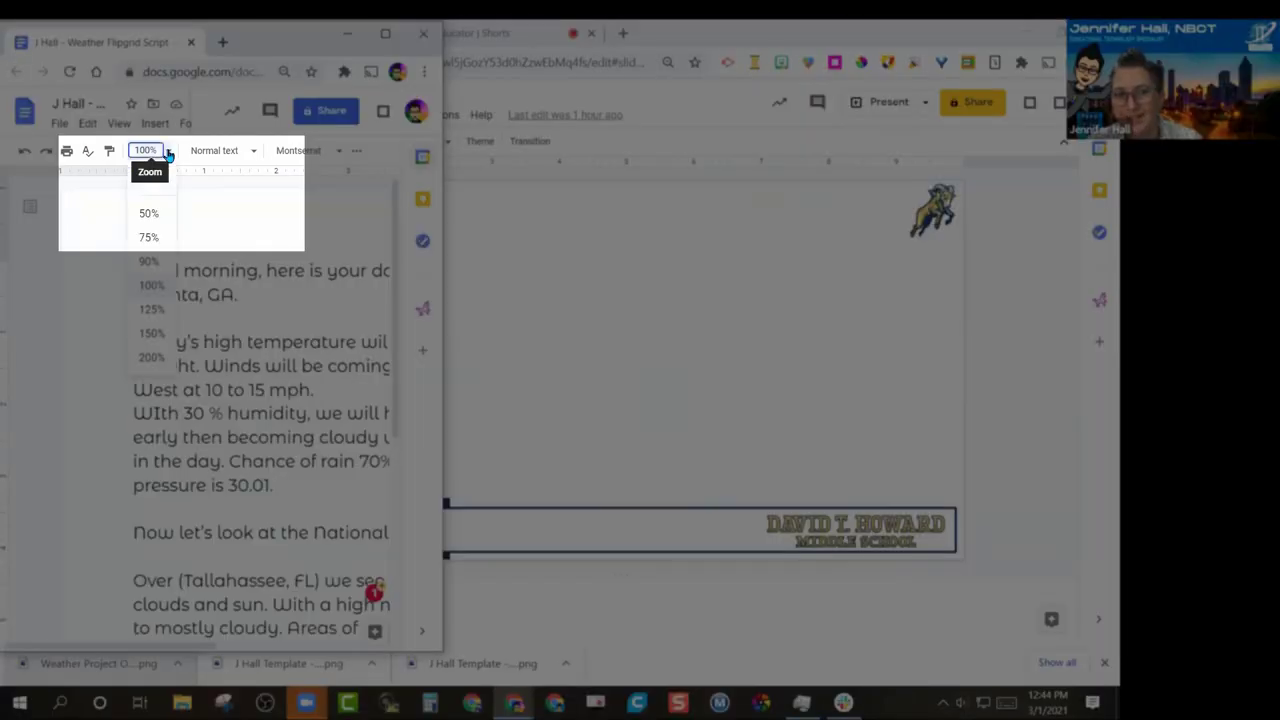
pyautogui.click(147, 237)
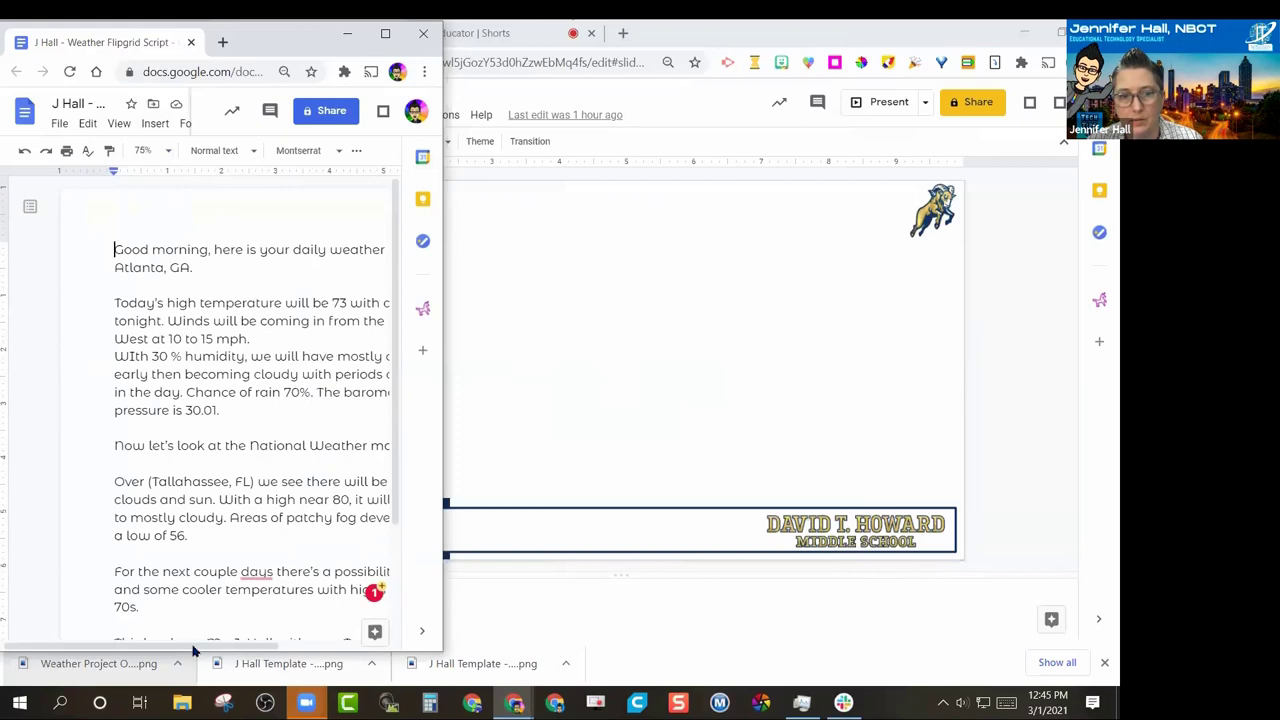
pyautogui.moveTo(193, 651); pyautogui.dragTo(305, 660)
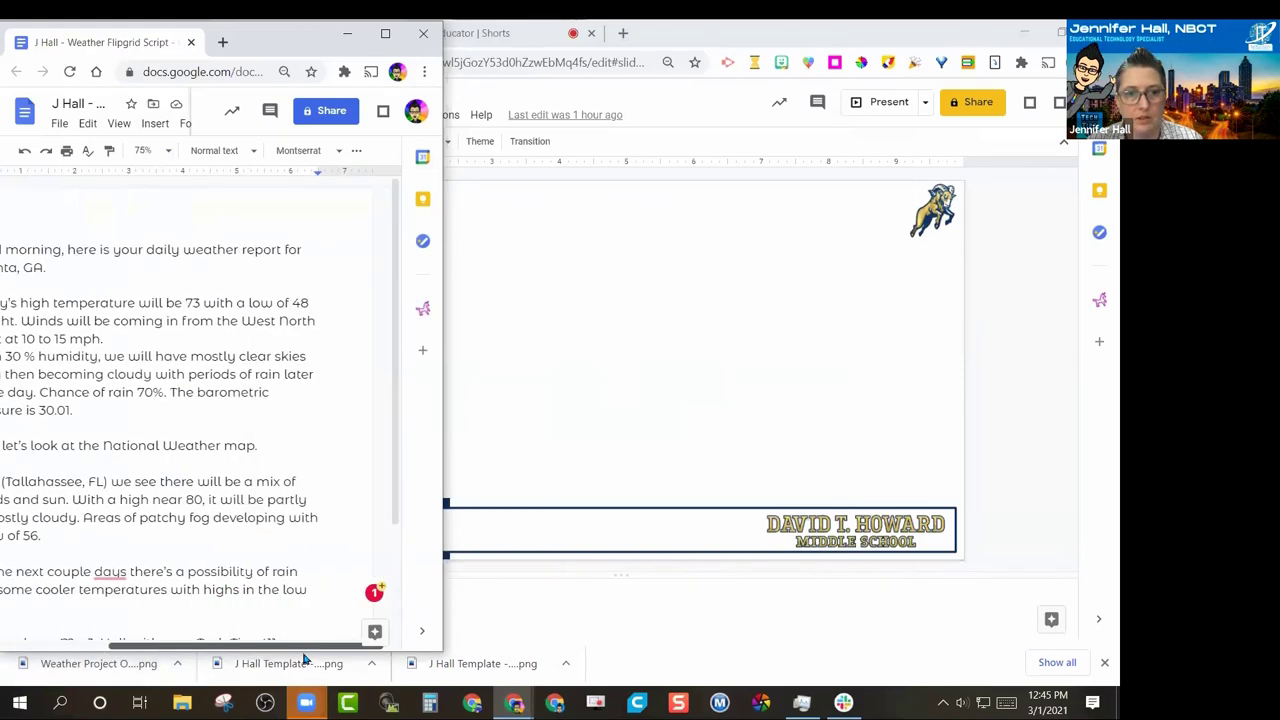
pyautogui.scroll(-3, 252, 568)
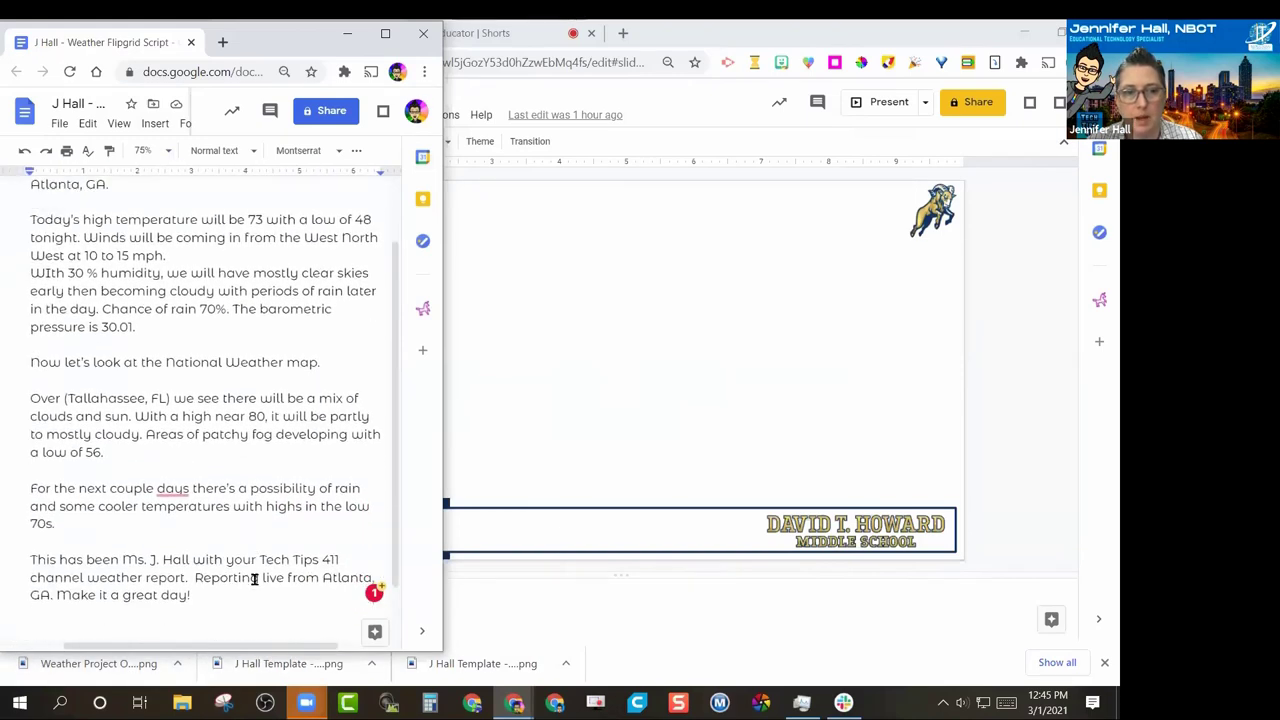
pyautogui.scroll(3, 256, 577)
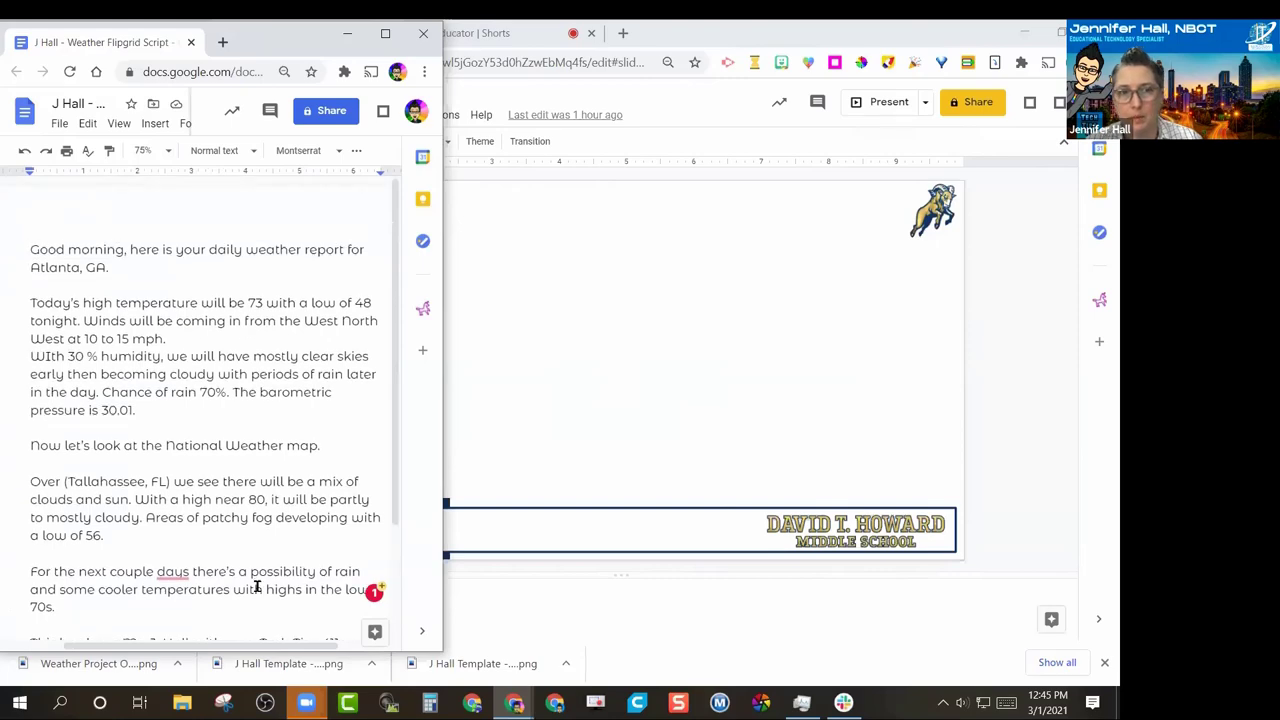
pyautogui.scroll(-2, 257, 587)
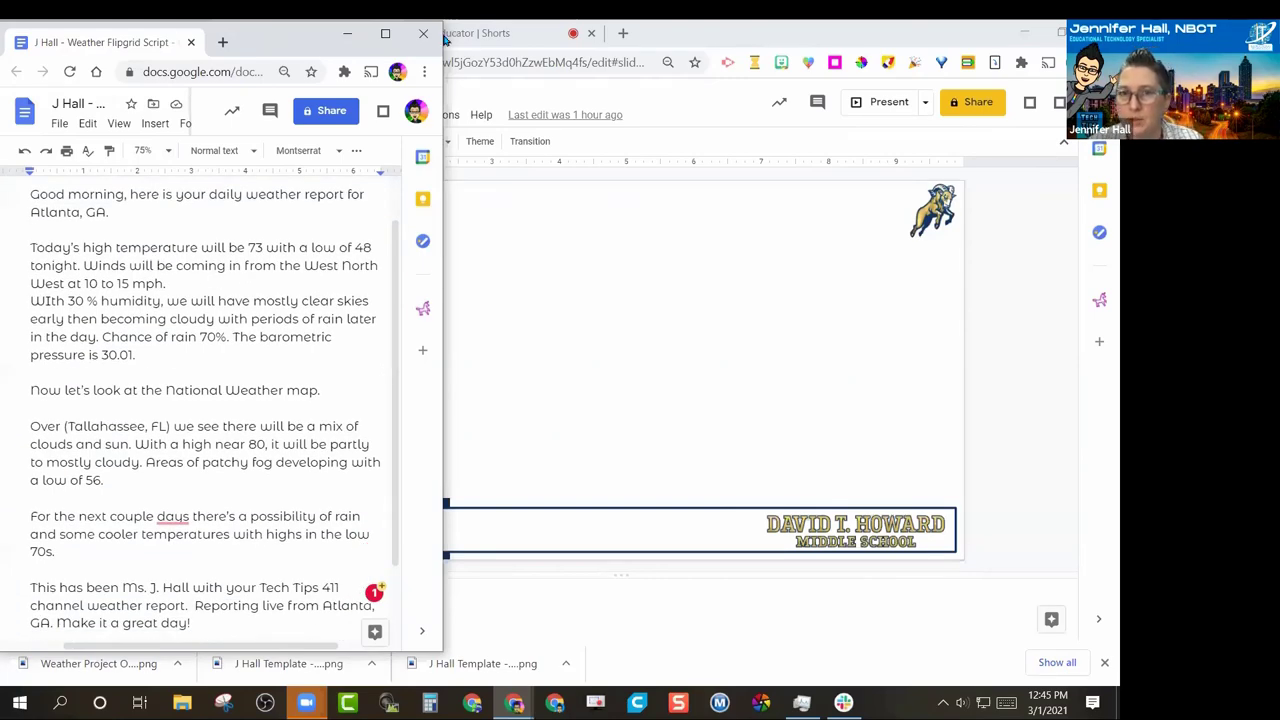
pyautogui.click(518, 34)
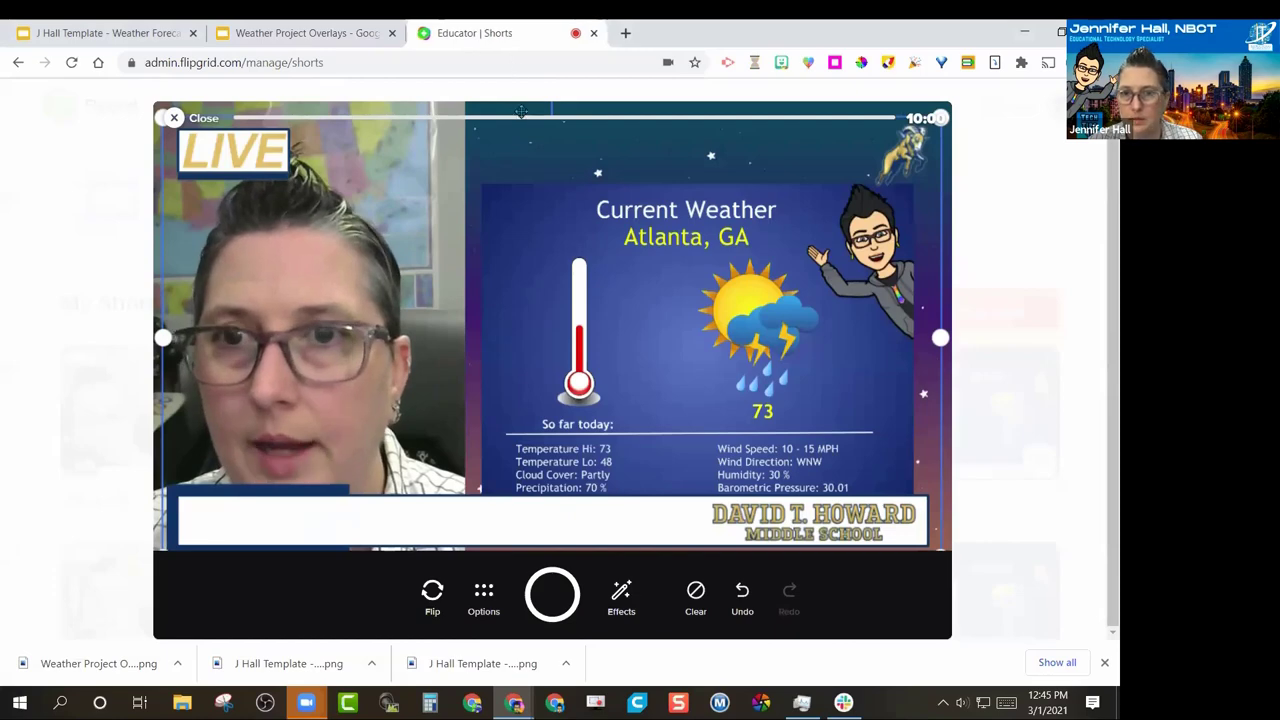
# Pull the Flipgrid tab into its own window and size it to sit beside the script.
pyautogui.moveTo(521, 112); pyautogui.dragTo(521, 20)
pyautogui.click(1062, 33)
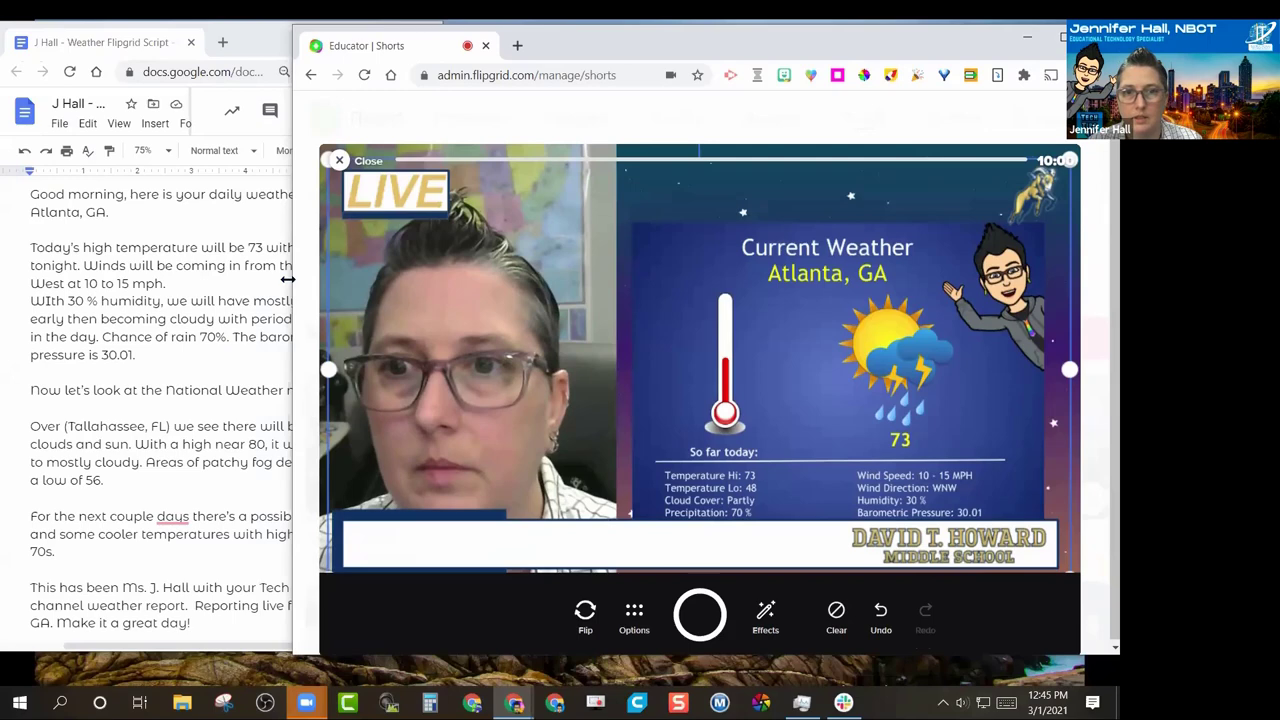
pyautogui.moveTo(287, 279); pyautogui.dragTo(440, 280)
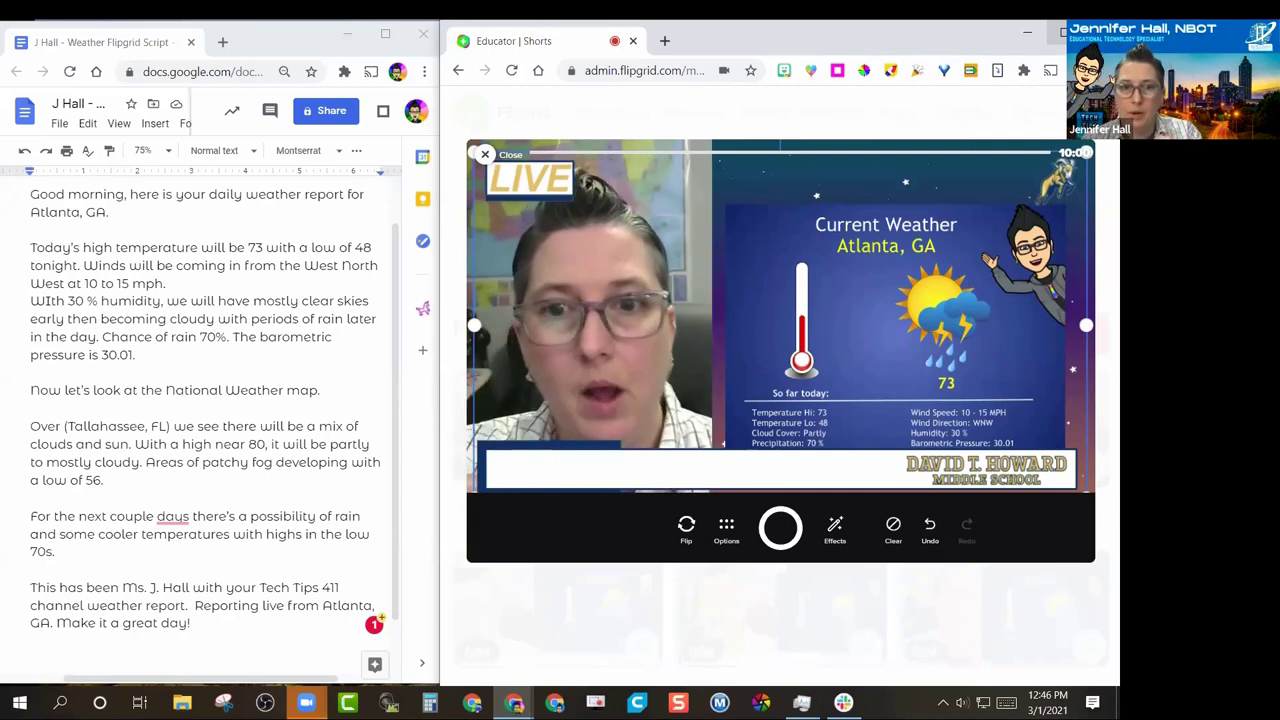
# Record a first take of the Atlanta weather report read from the script.
pyautogui.click(786, 537)
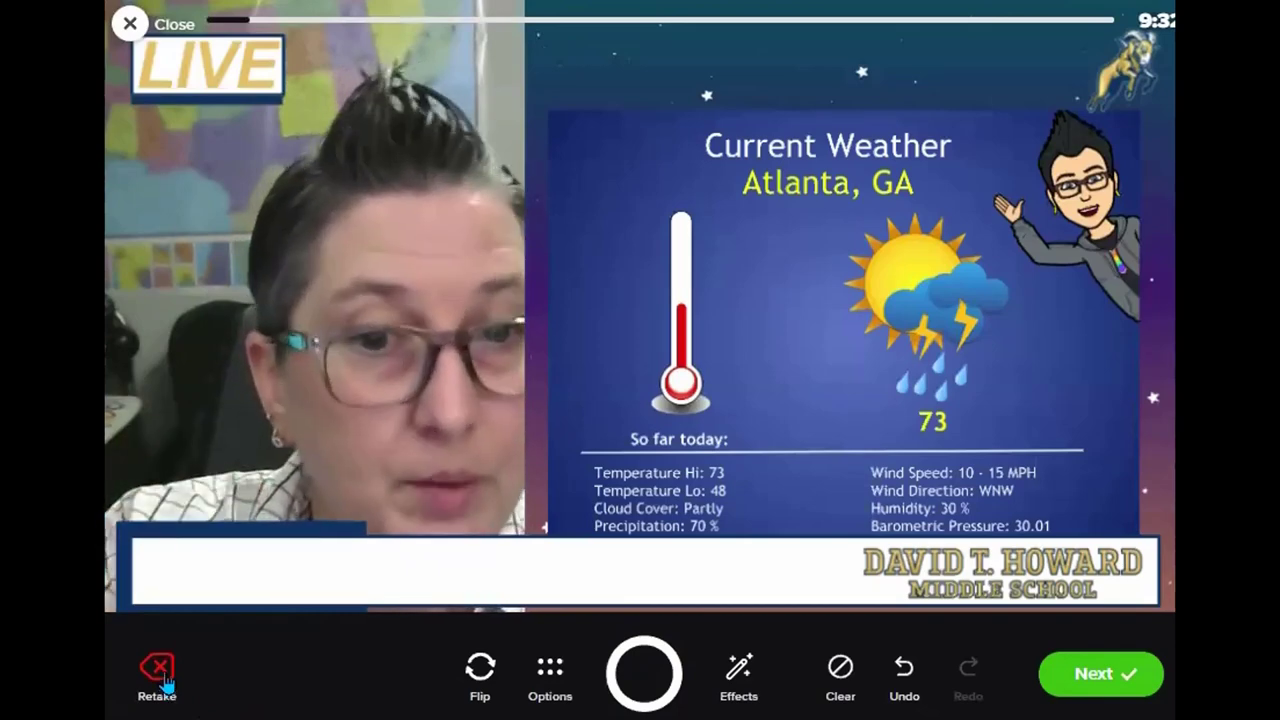
# Play back the 28-second weather take, open trim mode without trimming, and confirm it.
pyautogui.click(1066, 677)
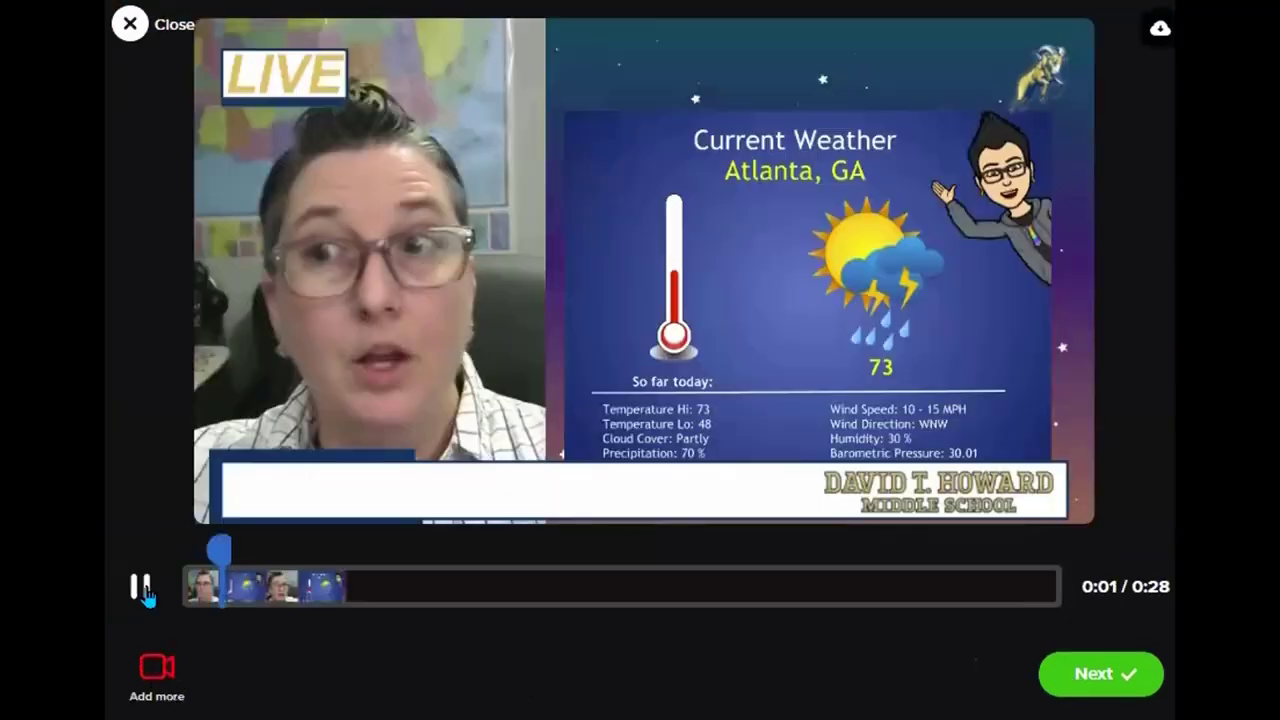
pyautogui.click(142, 589)
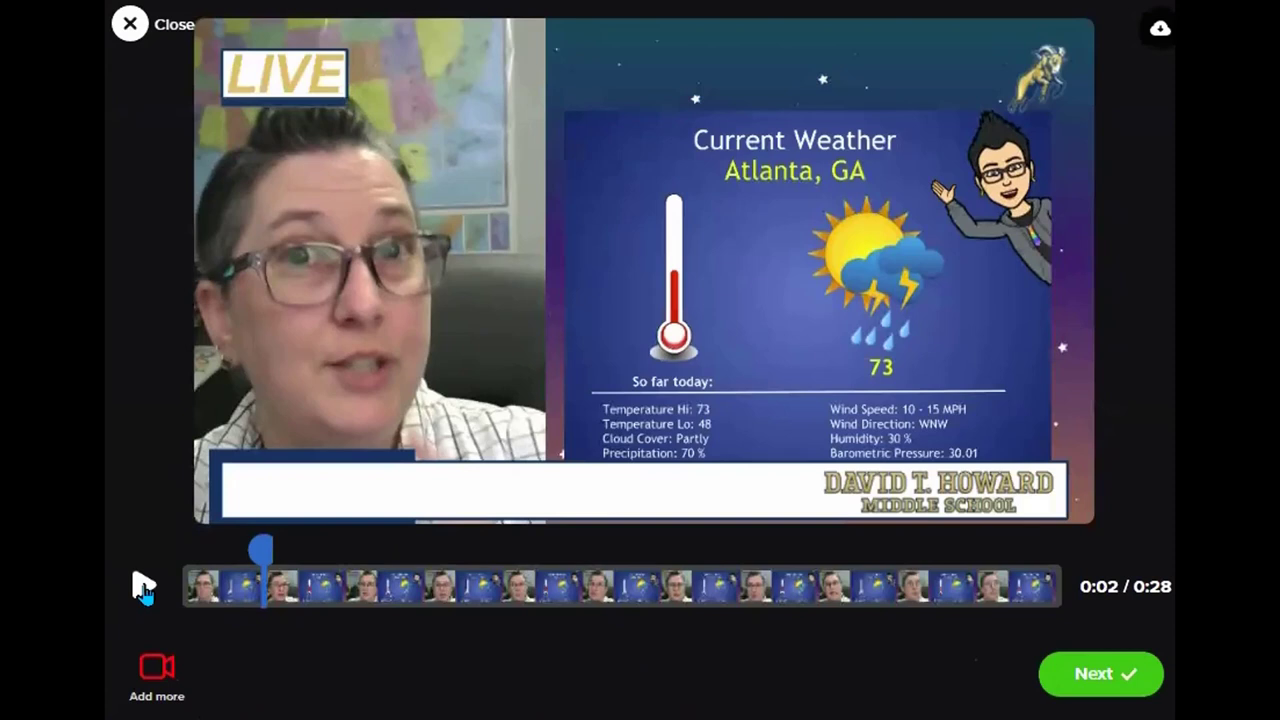
pyautogui.click(408, 590)
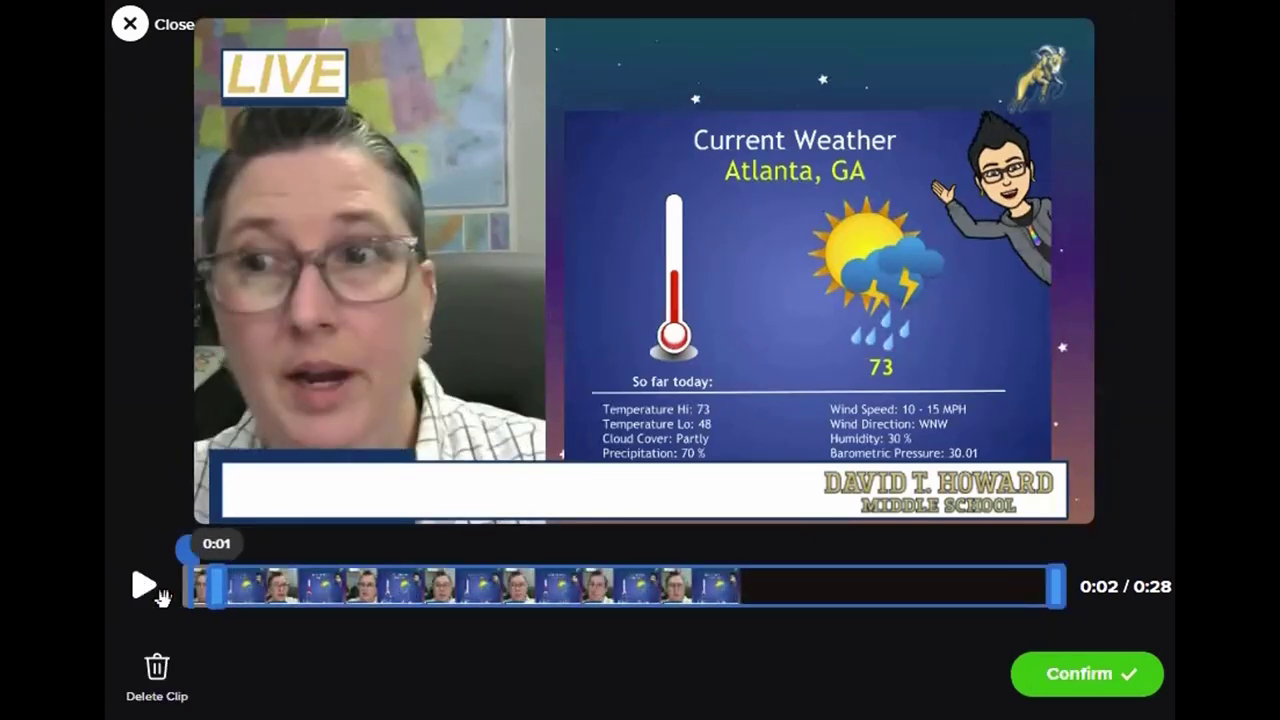
pyautogui.click(188, 590)
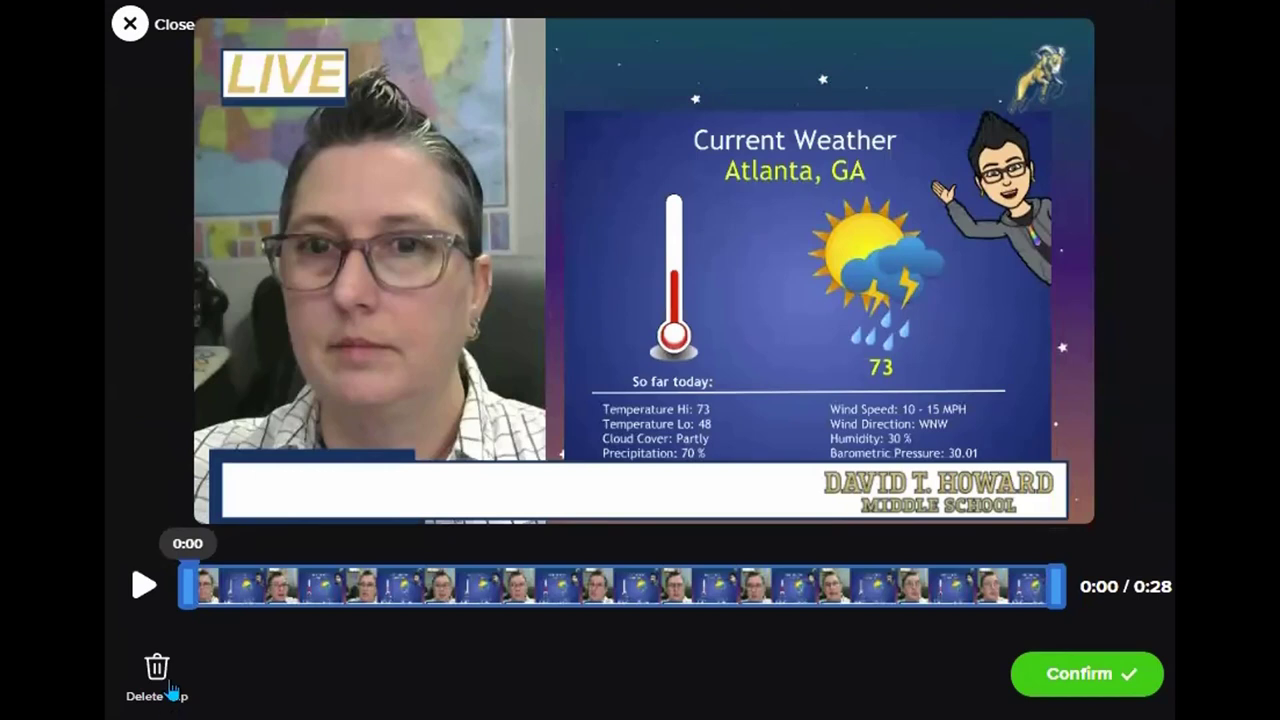
pyautogui.click(1128, 684)
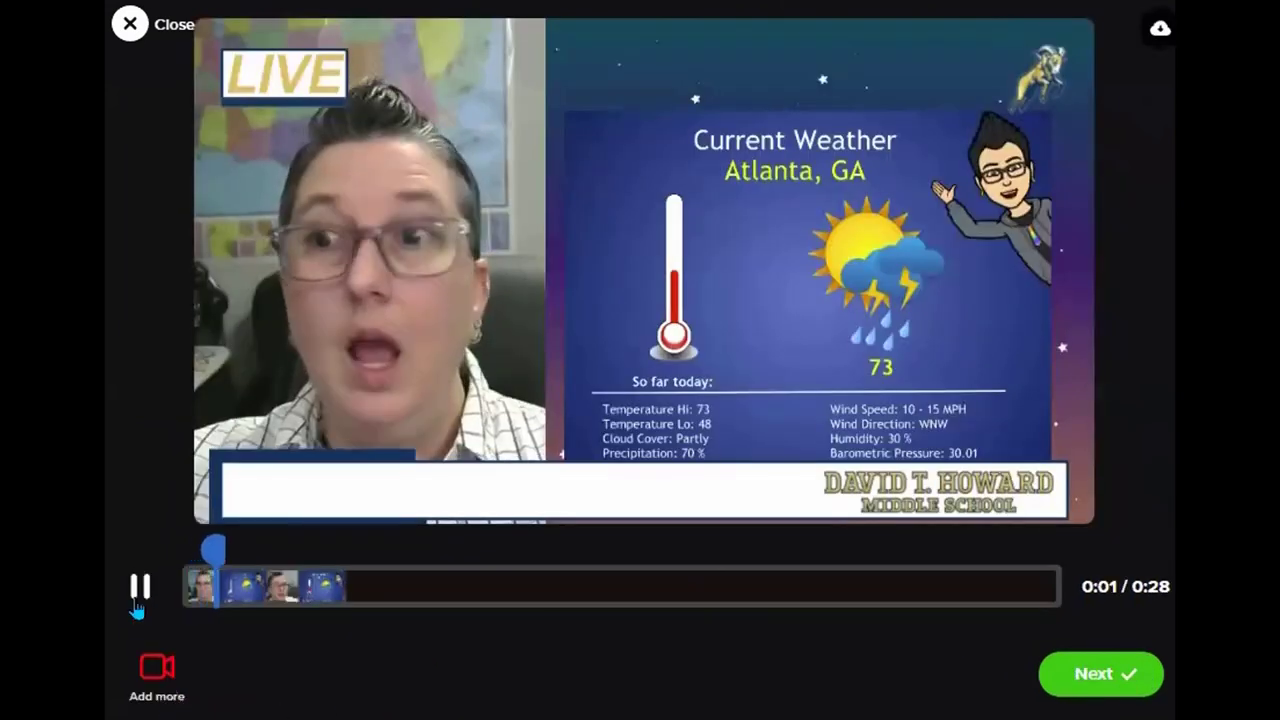
# Pause playback, start an extra clip, and delete the goat and weather slide stickers.
pyautogui.click(137, 603)
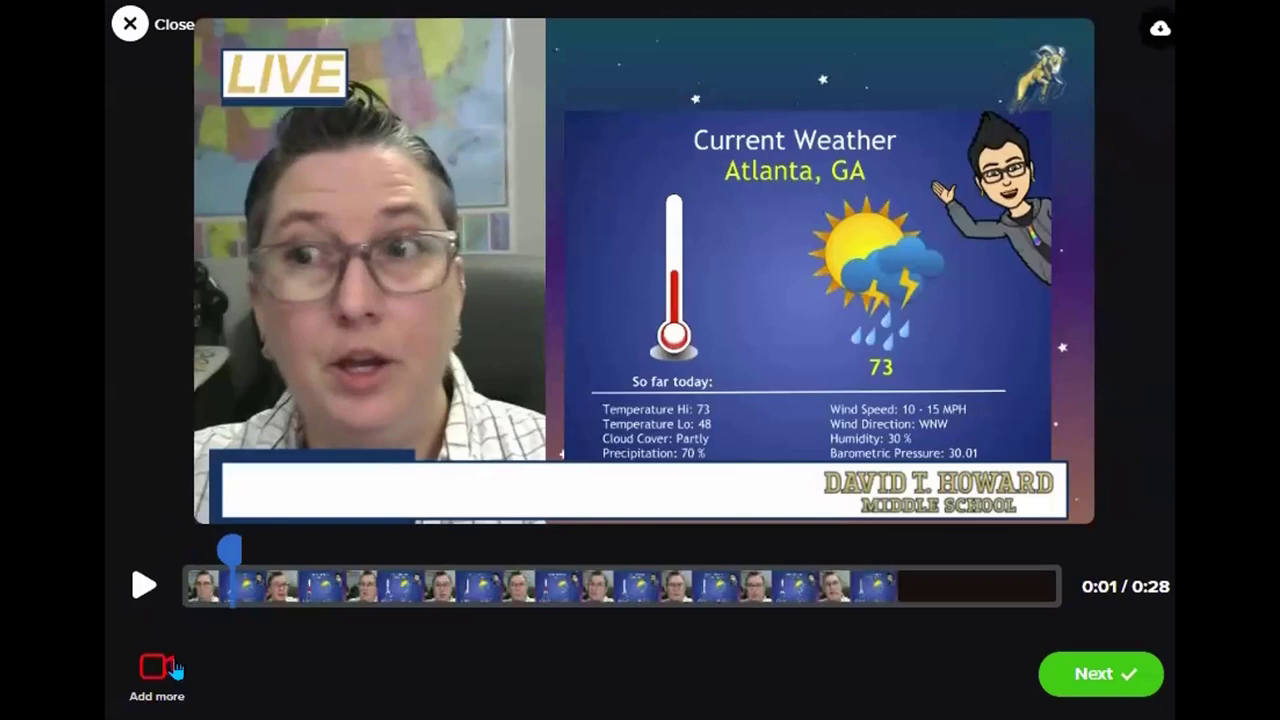
pyautogui.click(157, 680)
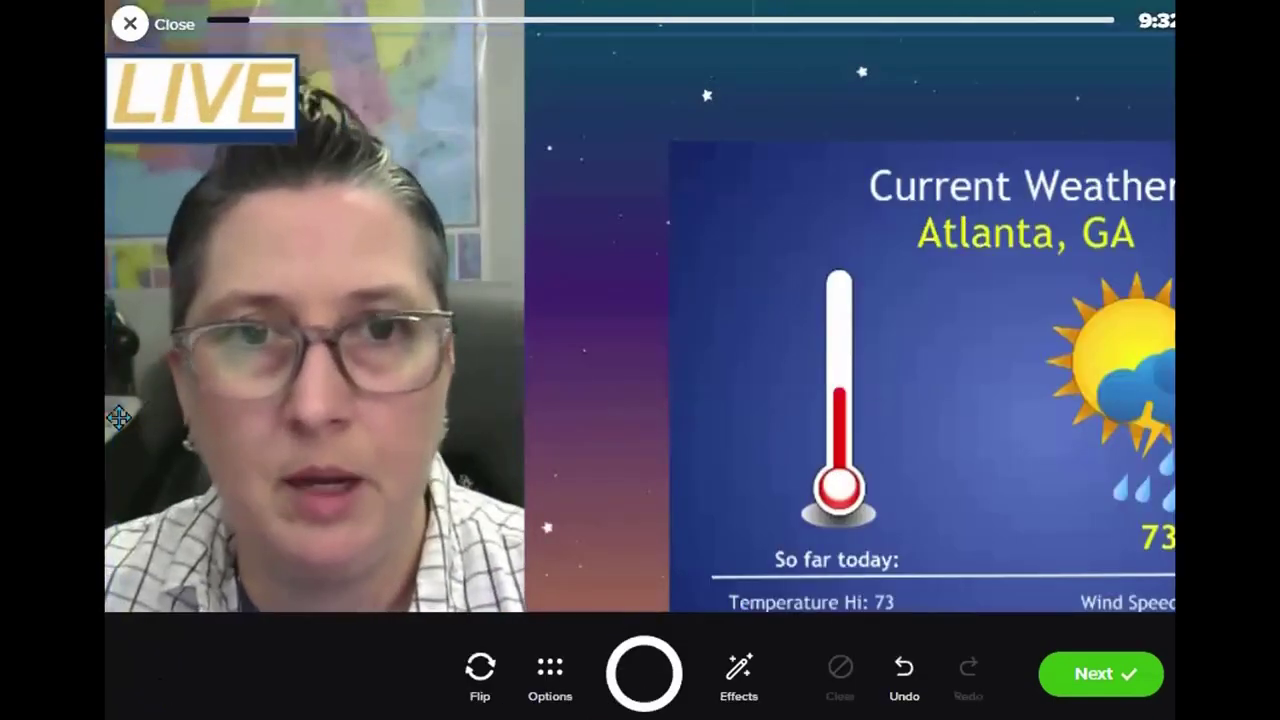
pyautogui.click(710, 364)
pyautogui.press('Delete')
pyautogui.click(724, 375)
pyautogui.press('Delete')
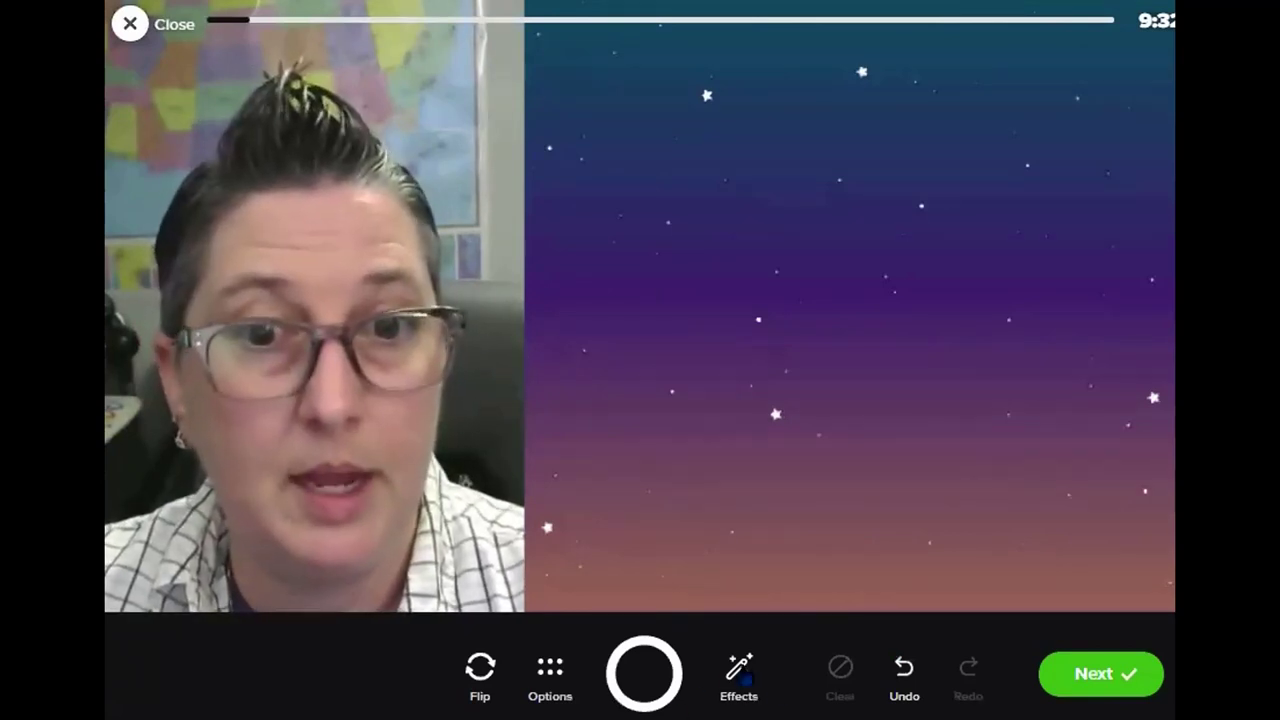
pyautogui.click(742, 672)
# Add the National Weather Map image as a photo sticker and enlarge it over the right half.
pyautogui.click(773, 563)
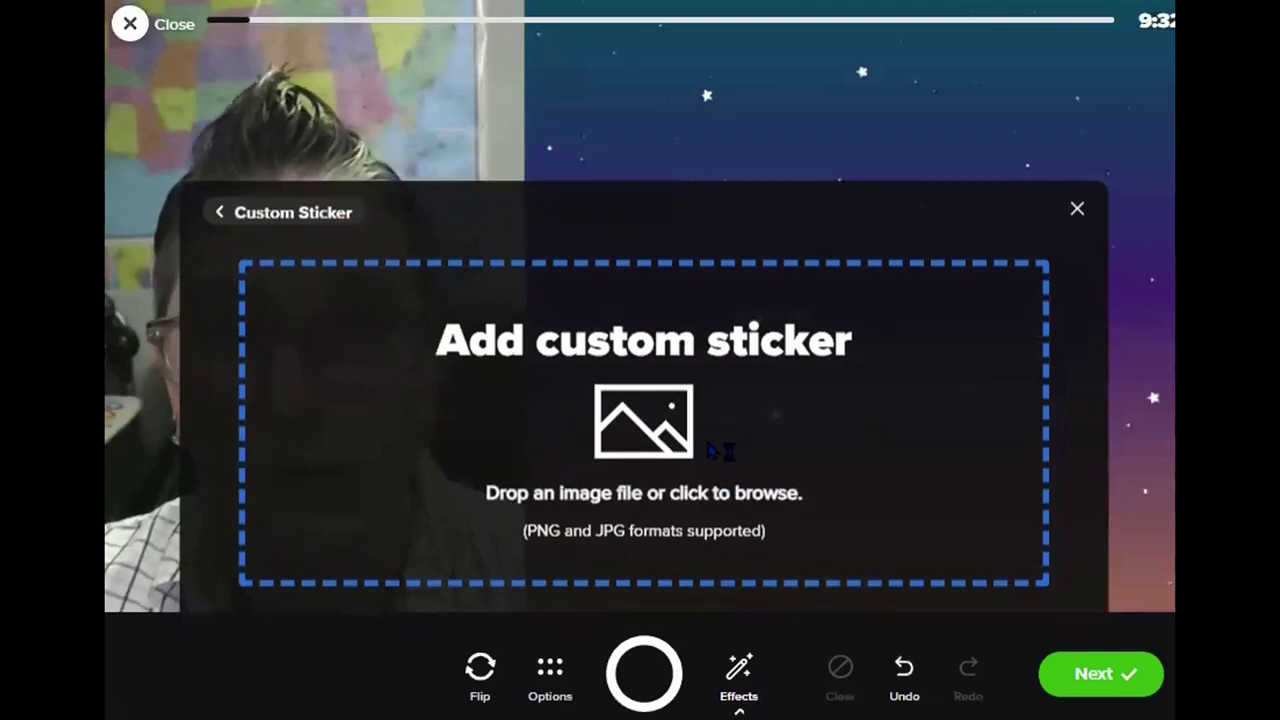
pyautogui.click(645, 460)
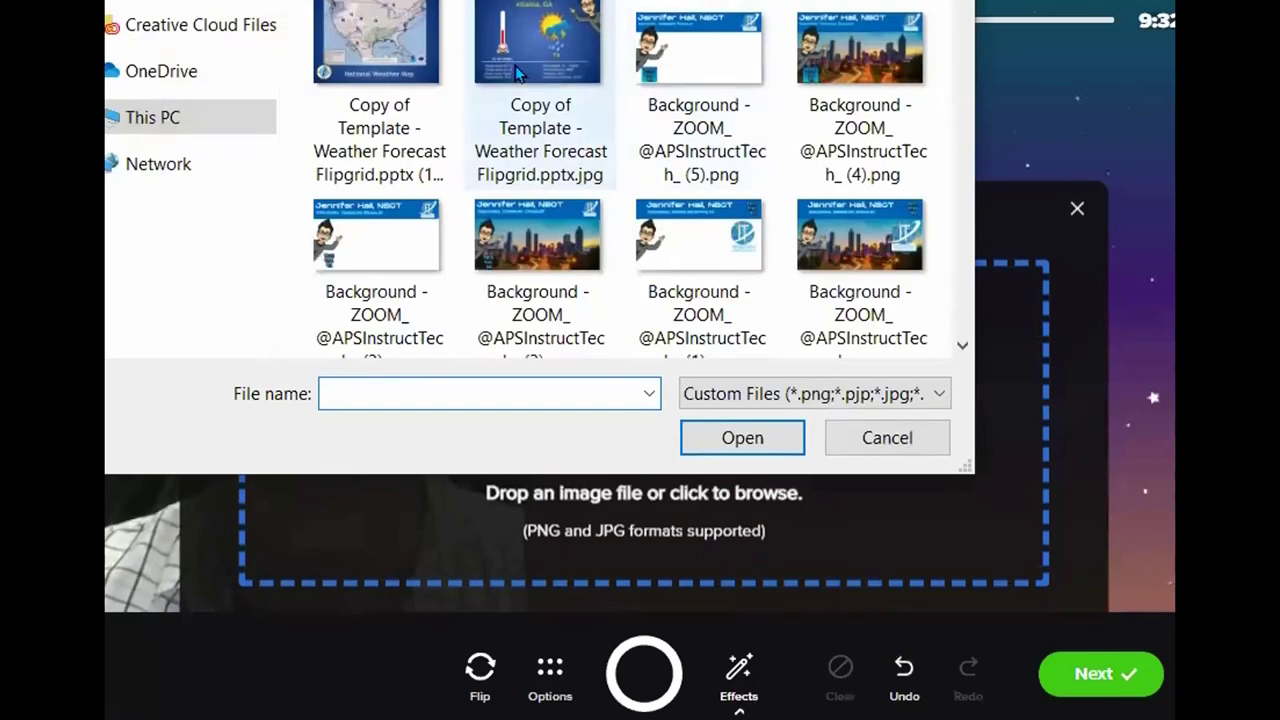
pyautogui.doubleClick(398, 38)
pyautogui.moveTo(560, 262); pyautogui.dragTo(792, 351)
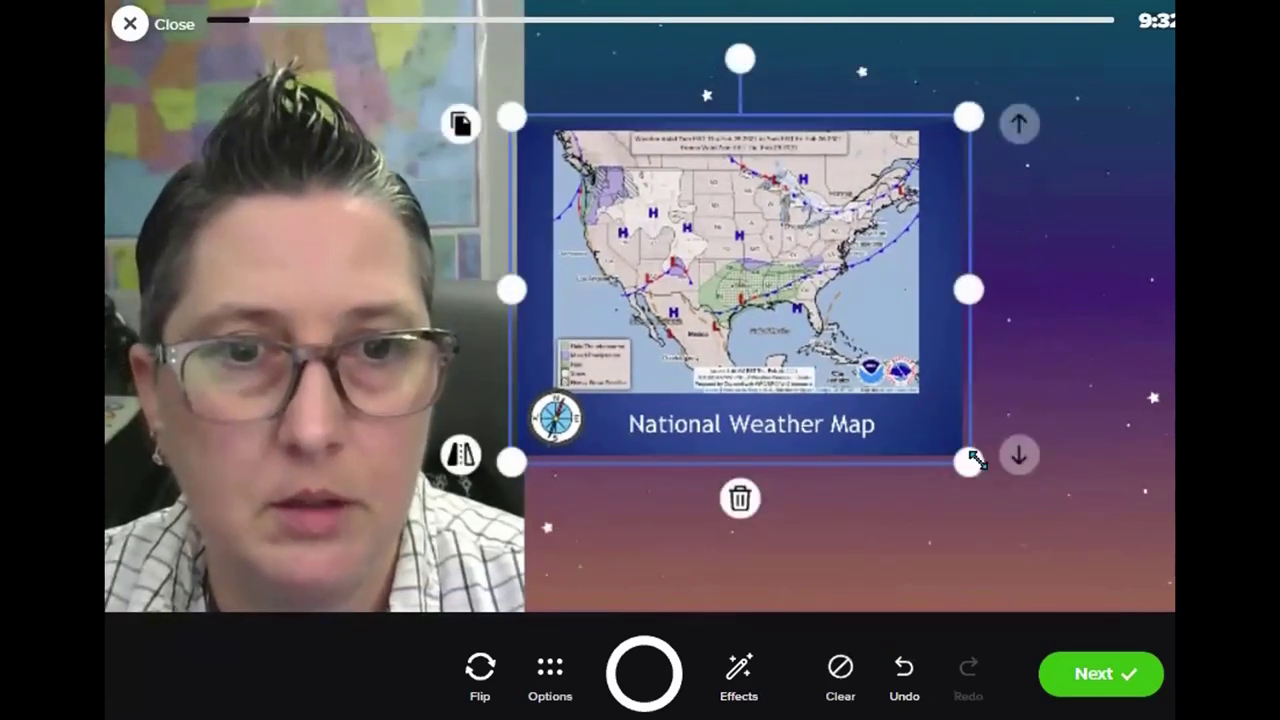
pyautogui.moveTo(1038, 510); pyautogui.dragTo(1110, 578)
pyautogui.moveTo(992, 439); pyautogui.dragTo(1033, 449)
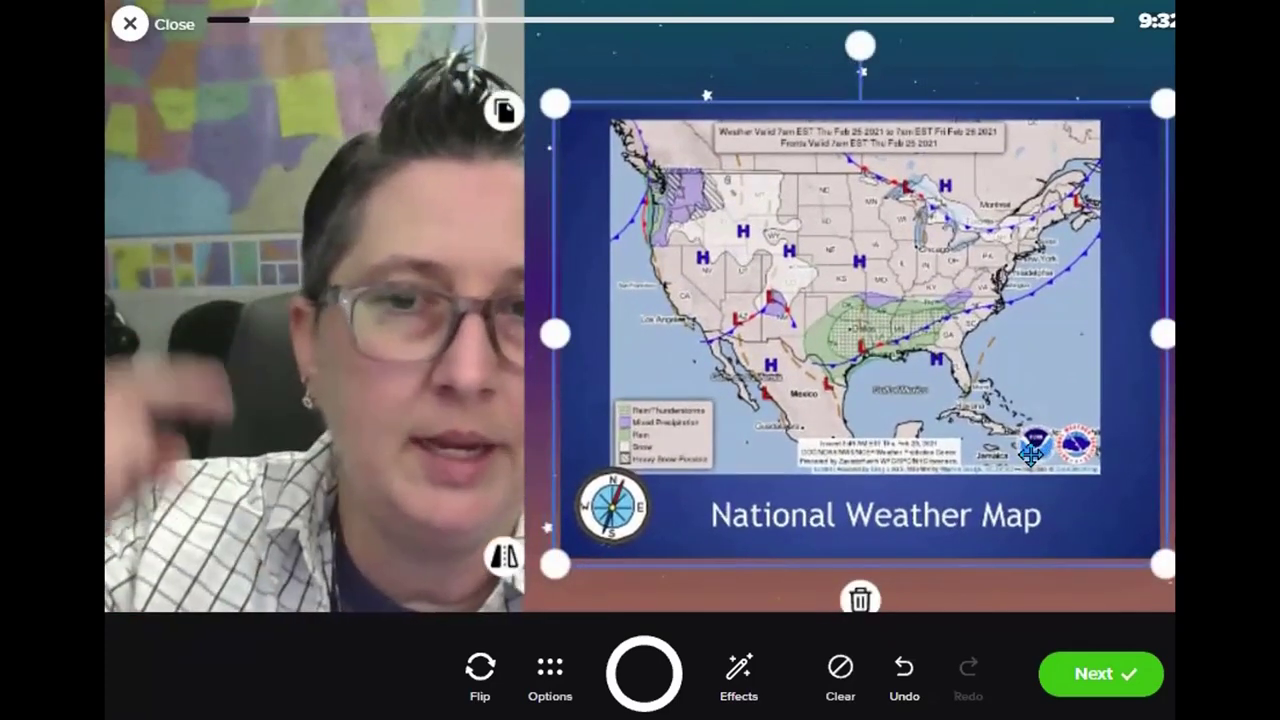
pyautogui.click(739, 667)
# Add the LIVE and school-name overlay image as a sticker and stretch it across the clip.
pyautogui.click(771, 558)
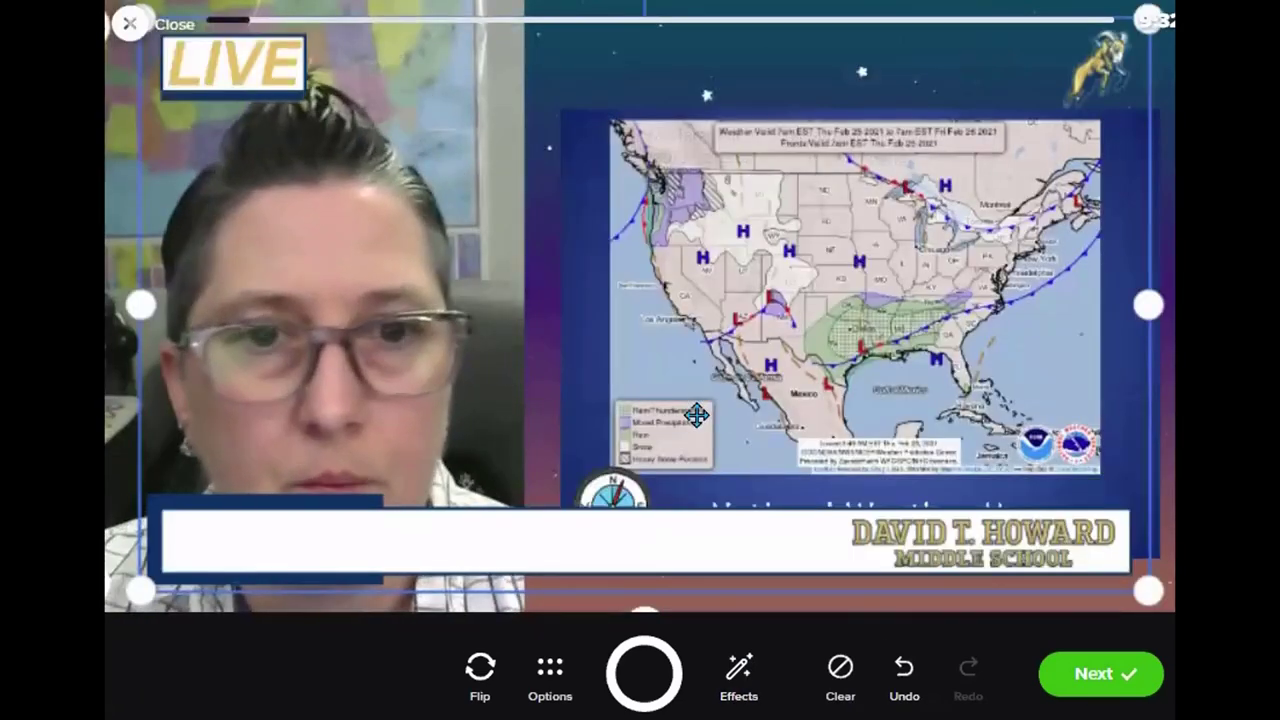
pyautogui.moveTo(697, 415); pyautogui.dragTo(674, 414)
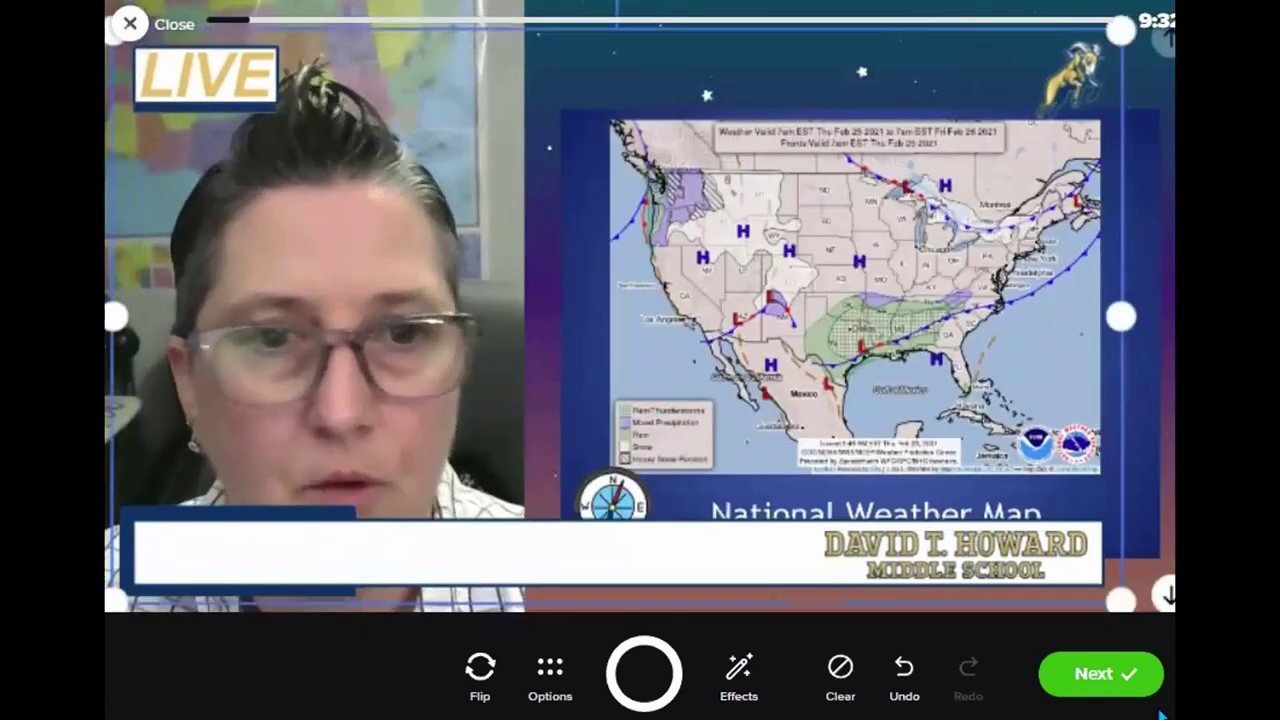
pyautogui.moveTo(1145, 624); pyautogui.dragTo(1178, 640)
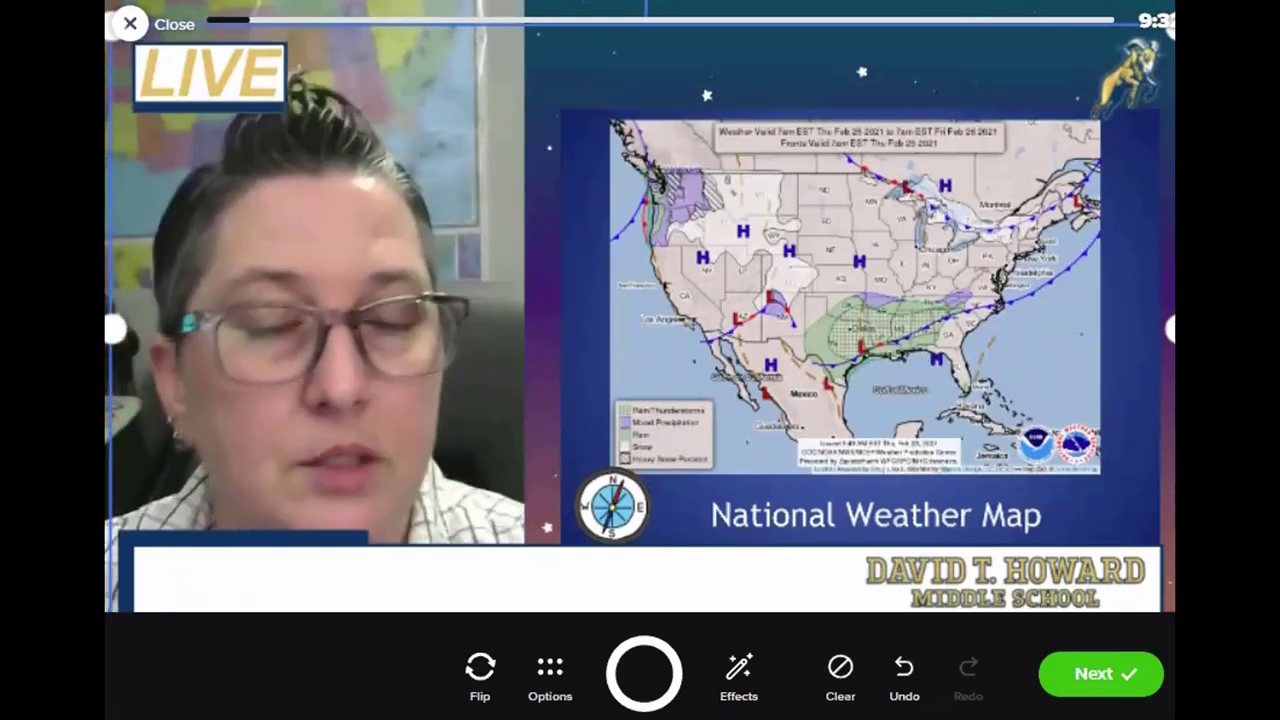
# Switch to ink drawing and set the ink colour to red.
pyautogui.click(737, 686)
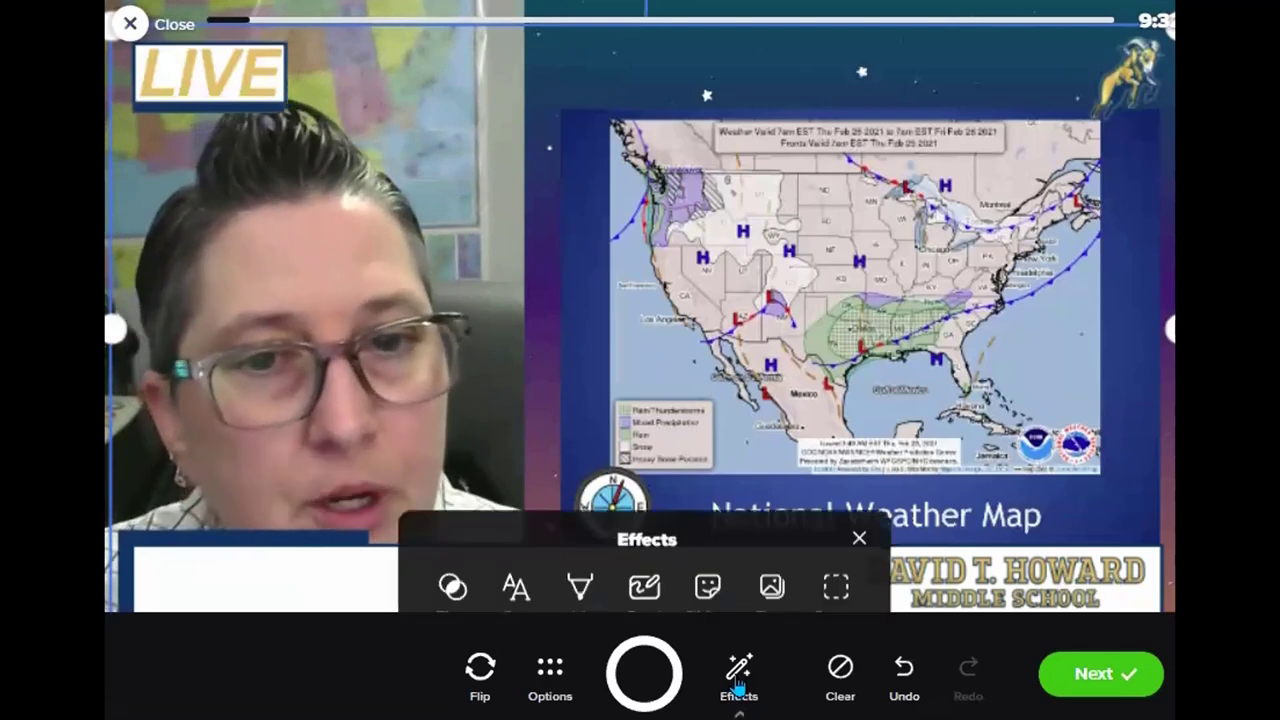
pyautogui.click(581, 570)
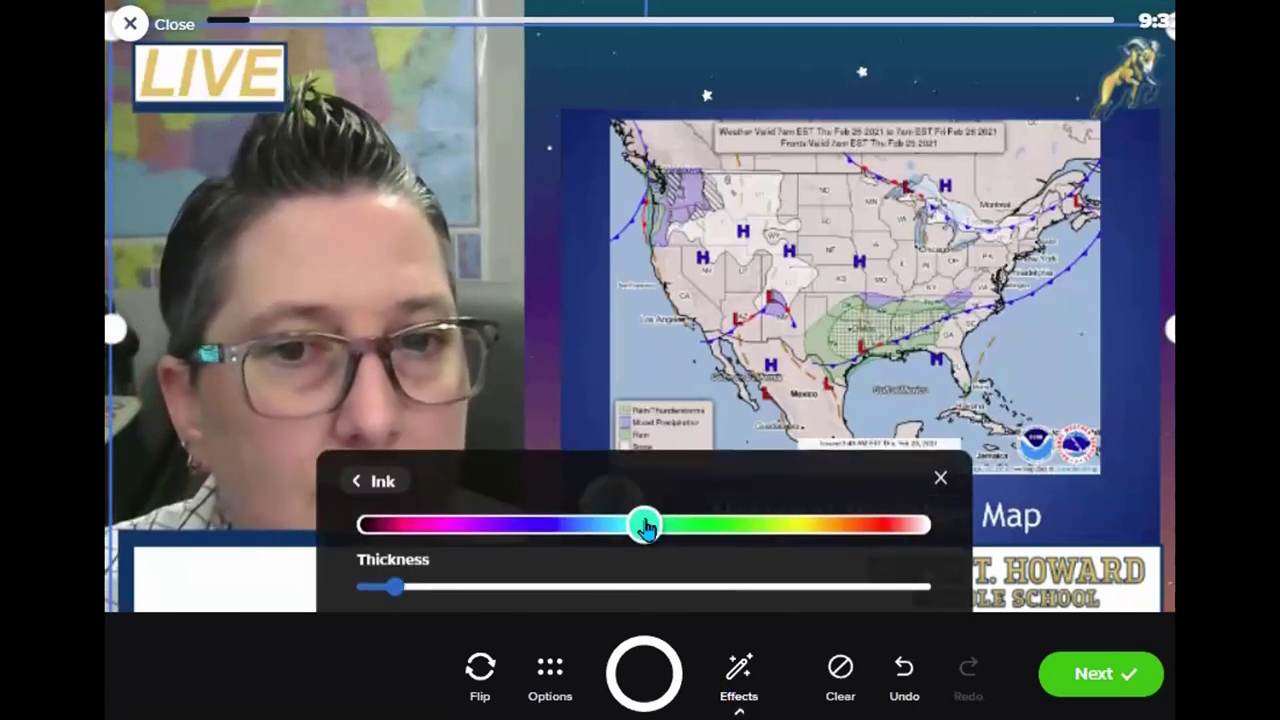
pyautogui.moveTo(642, 530); pyautogui.dragTo(901, 543)
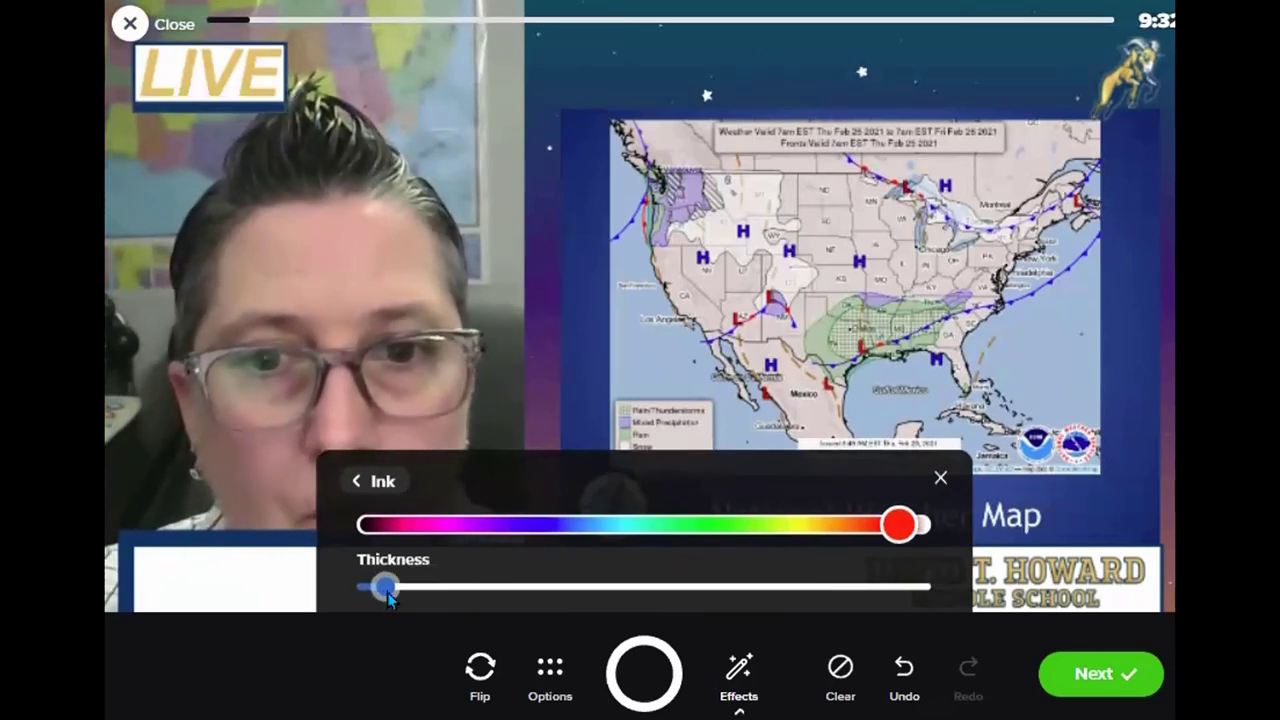
# Practise circling the Gulf coast in red on the map, then undo the circle.
pyautogui.click(908, 341)
pyautogui.moveTo(907, 355)
pyautogui.mouseDown()
pyautogui.moveTo(927, 364)
pyautogui.moveTo(925, 341)
pyautogui.mouseUp()
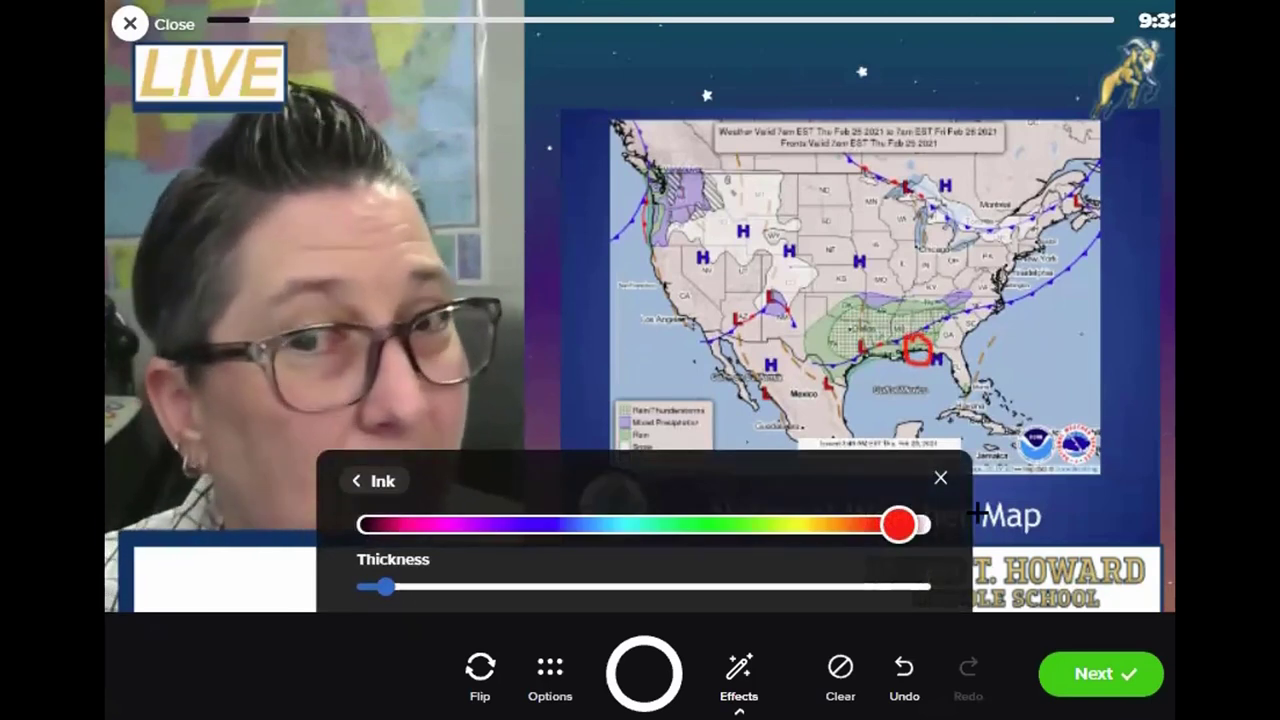
pyautogui.click(939, 478)
pyautogui.click(904, 672)
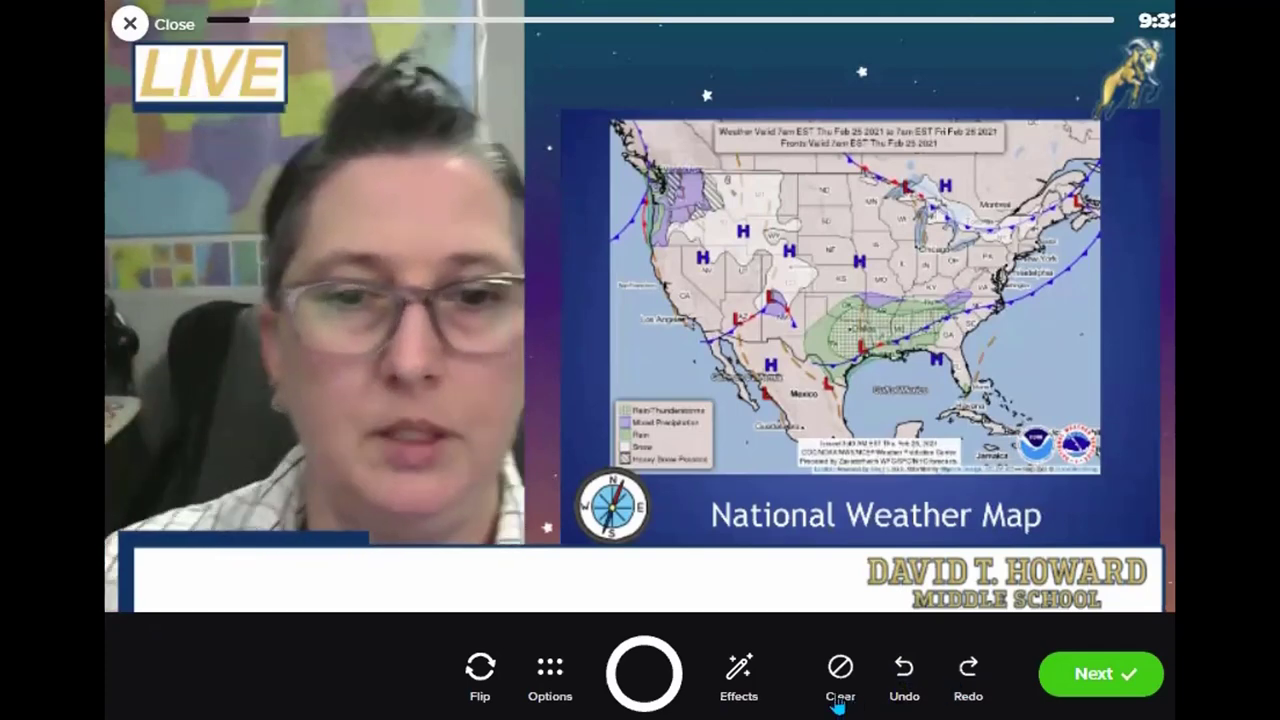
# Record a short clip presenting the weather map, then pause and continue to the review.
pyautogui.click(655, 680)
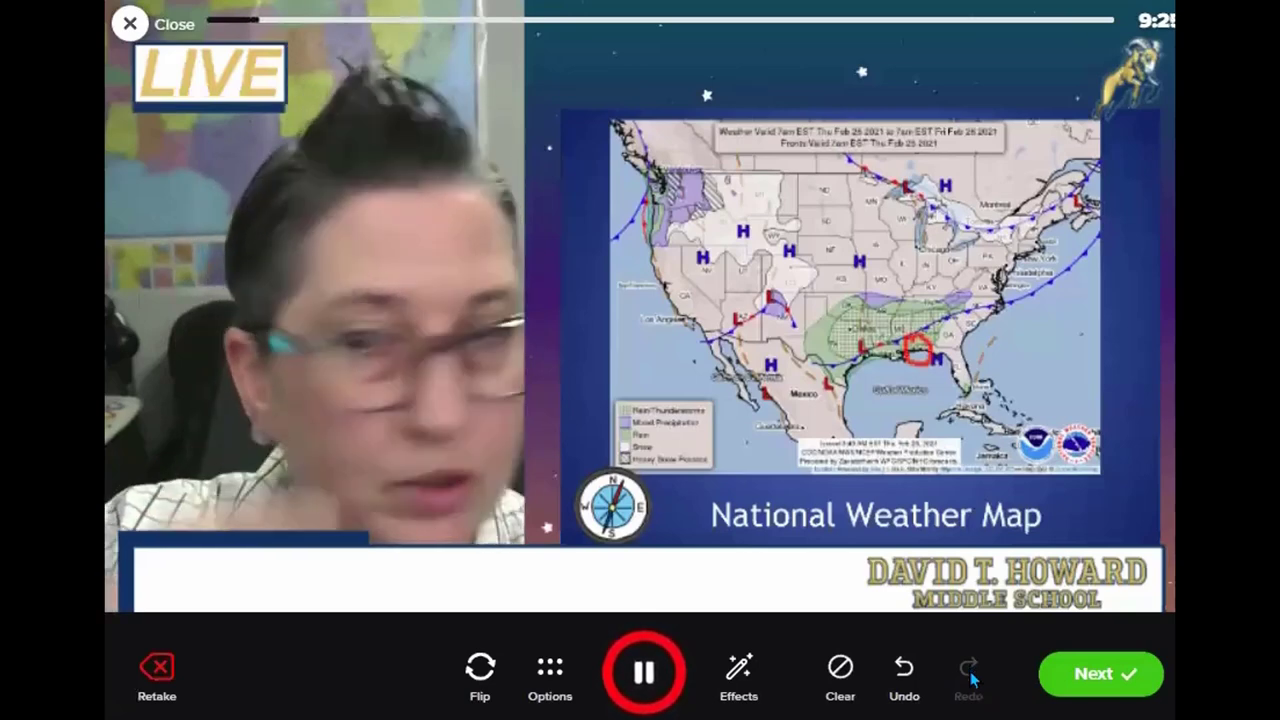
pyautogui.click(648, 673)
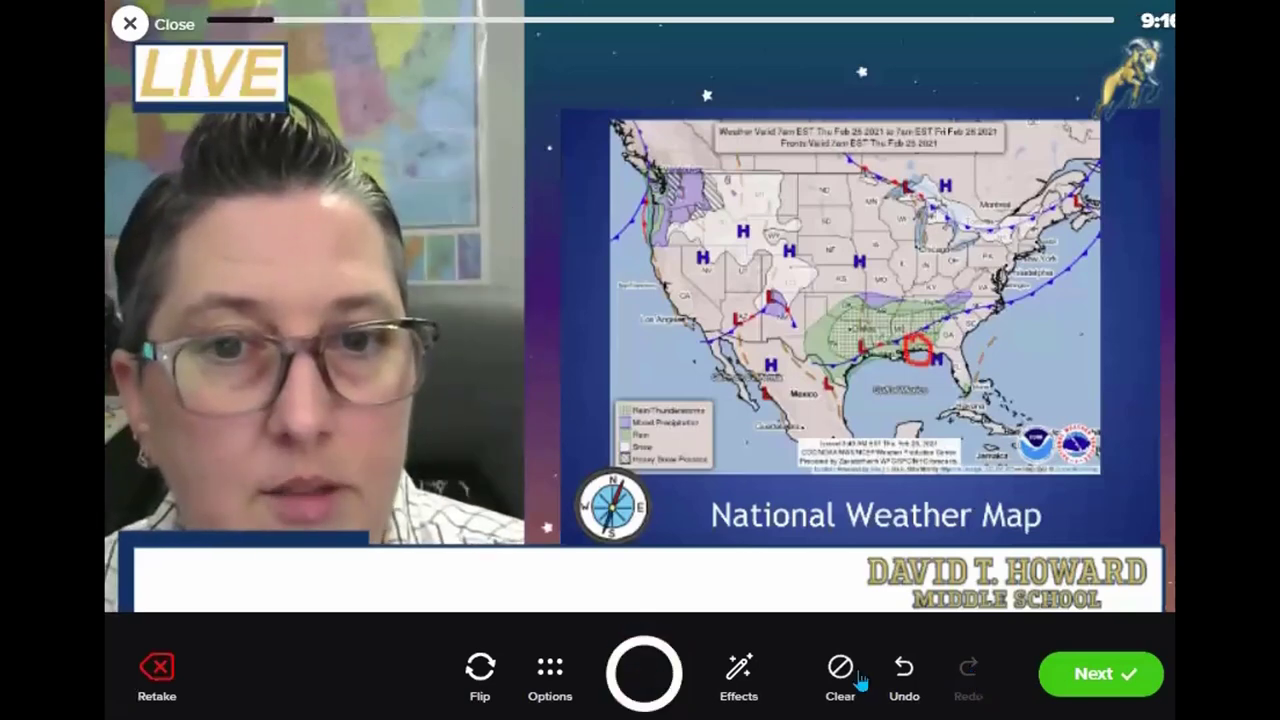
pyautogui.click(1128, 688)
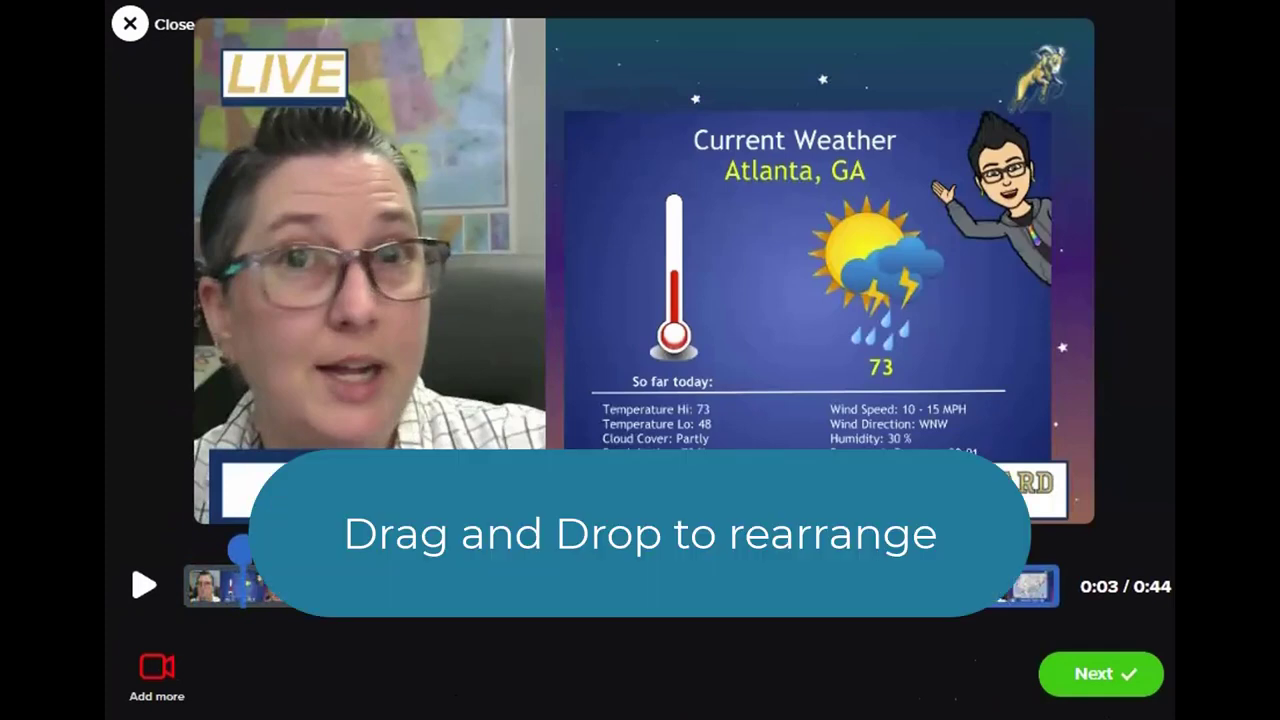
# Take a selfie as the cover photo and confirm to upload the 0:44 weather Short.
pyautogui.click(1106, 678)
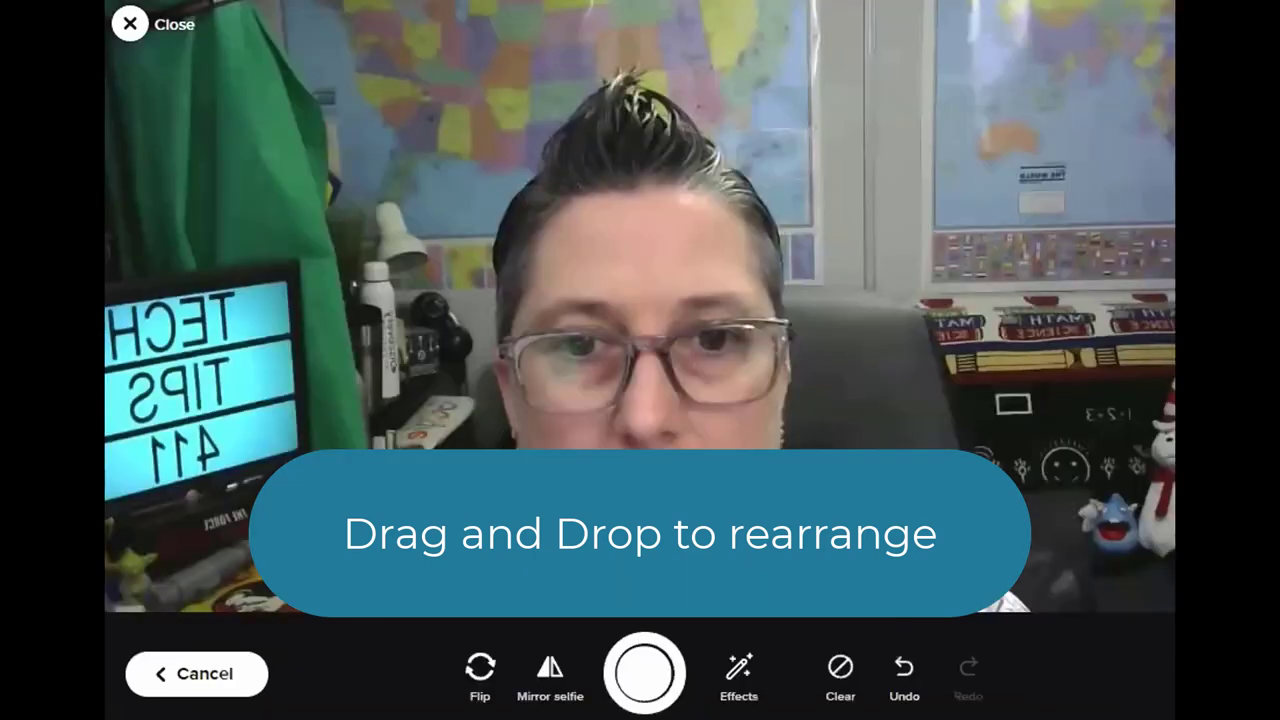
pyautogui.click(641, 670)
pyautogui.click(1120, 680)
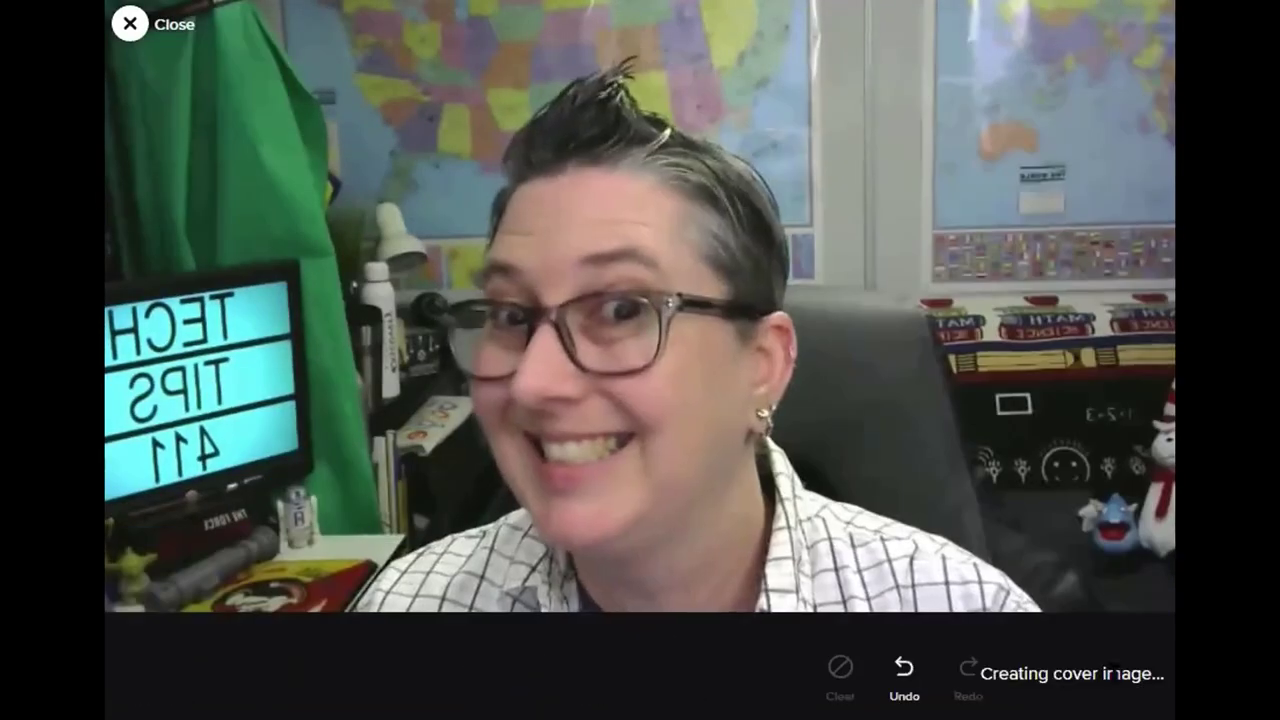
pyautogui.click(1120, 680)
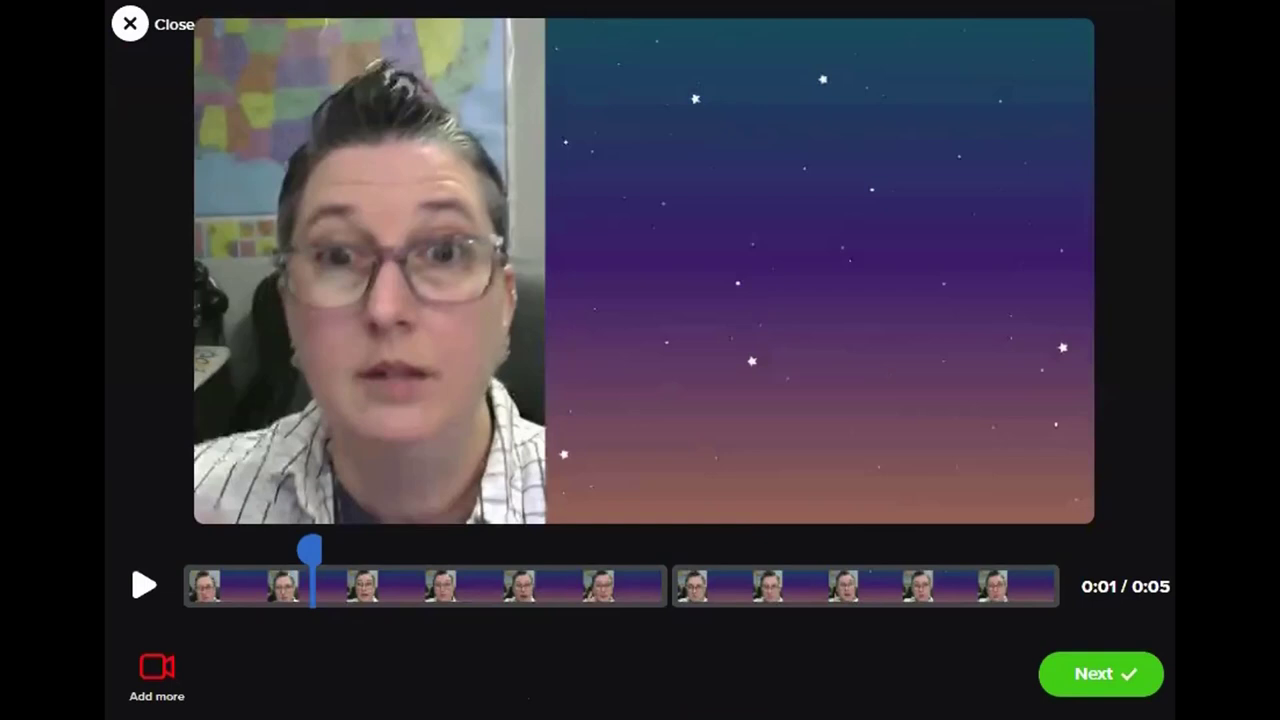
# Start another clip and browse the pages of available frames.
pyautogui.click(157, 672)
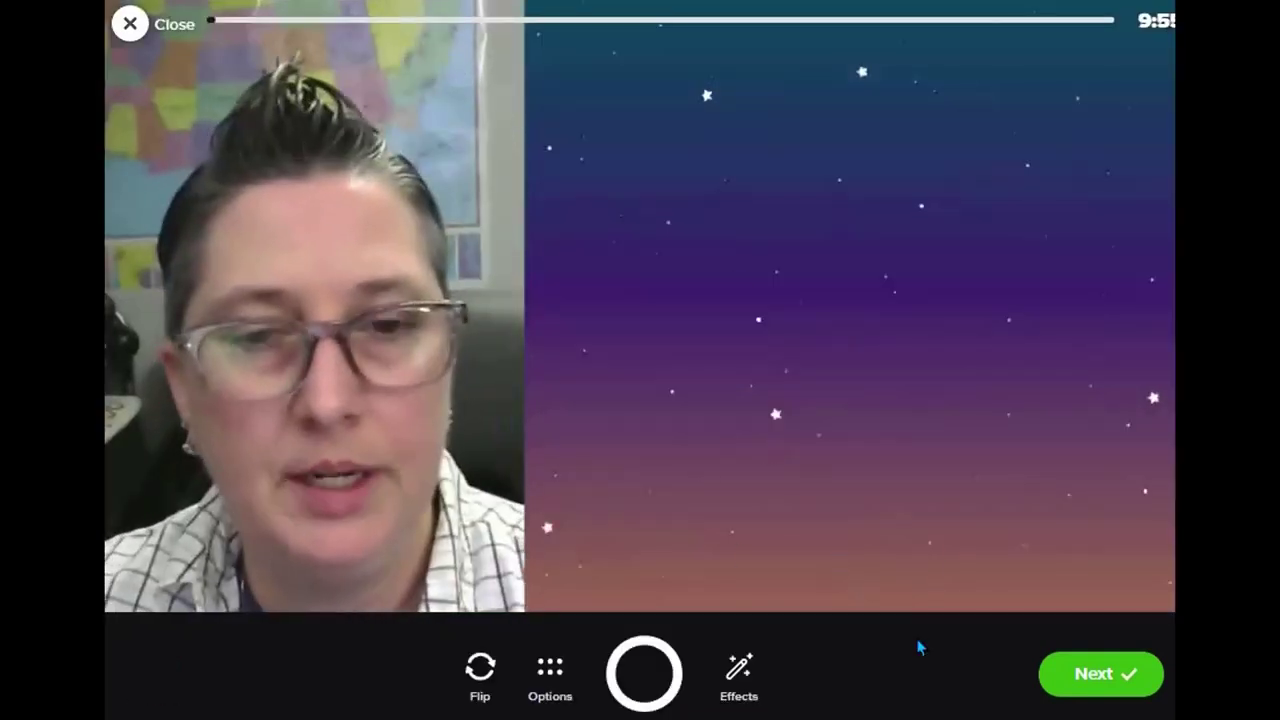
pyautogui.click(740, 683)
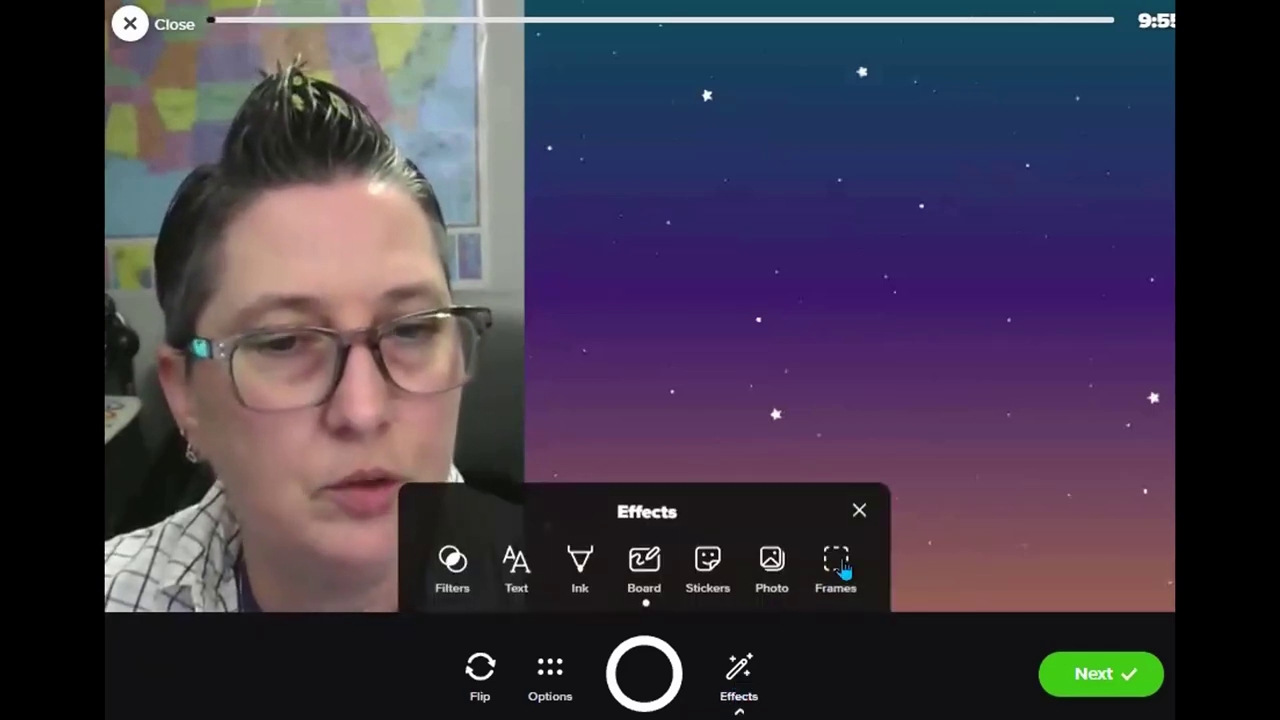
pyautogui.click(838, 566)
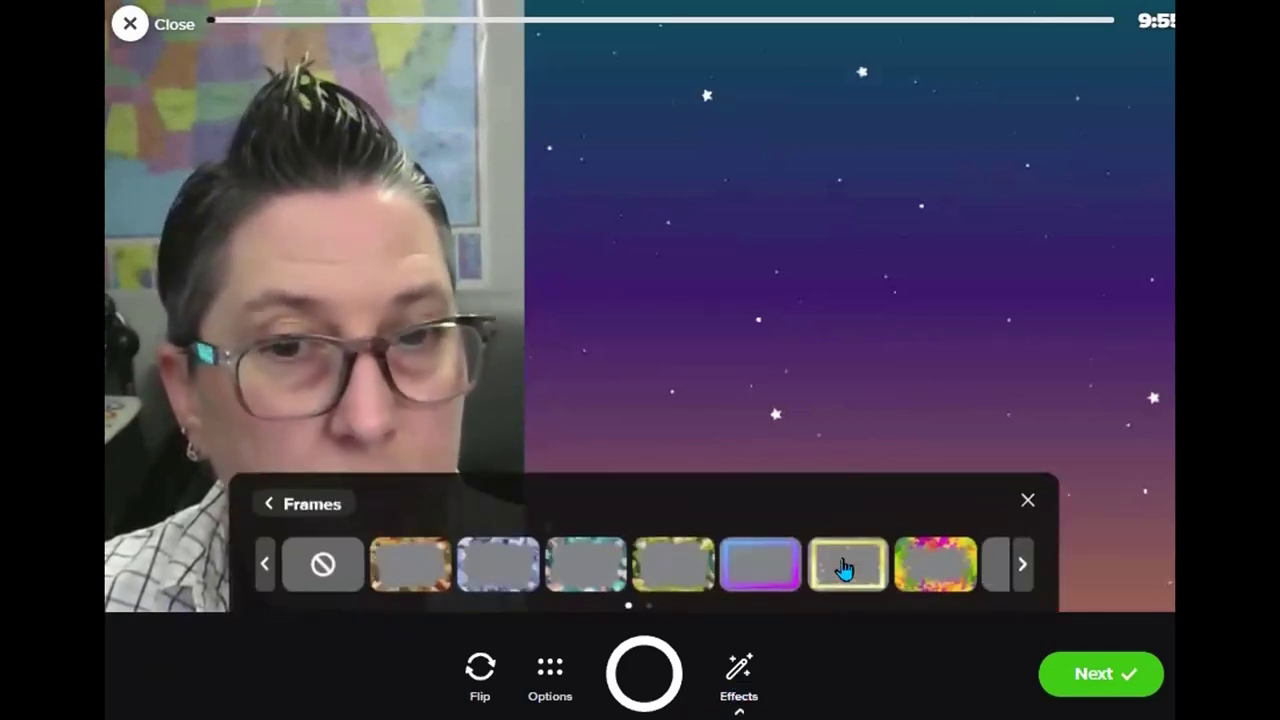
pyautogui.click(1022, 563)
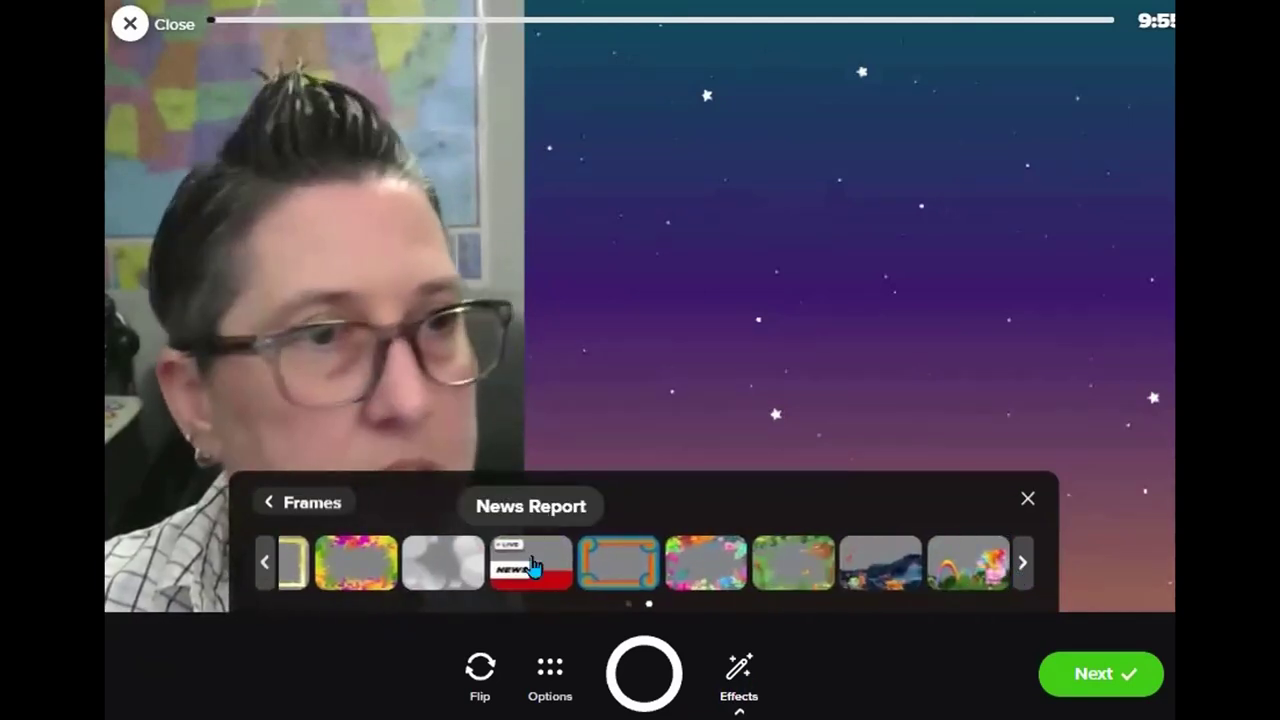
# Try the News Report, swirl, floral, jungle, Underwater, rainbow and Gold Glitter frames, then choose None.
pyautogui.click(535, 558)
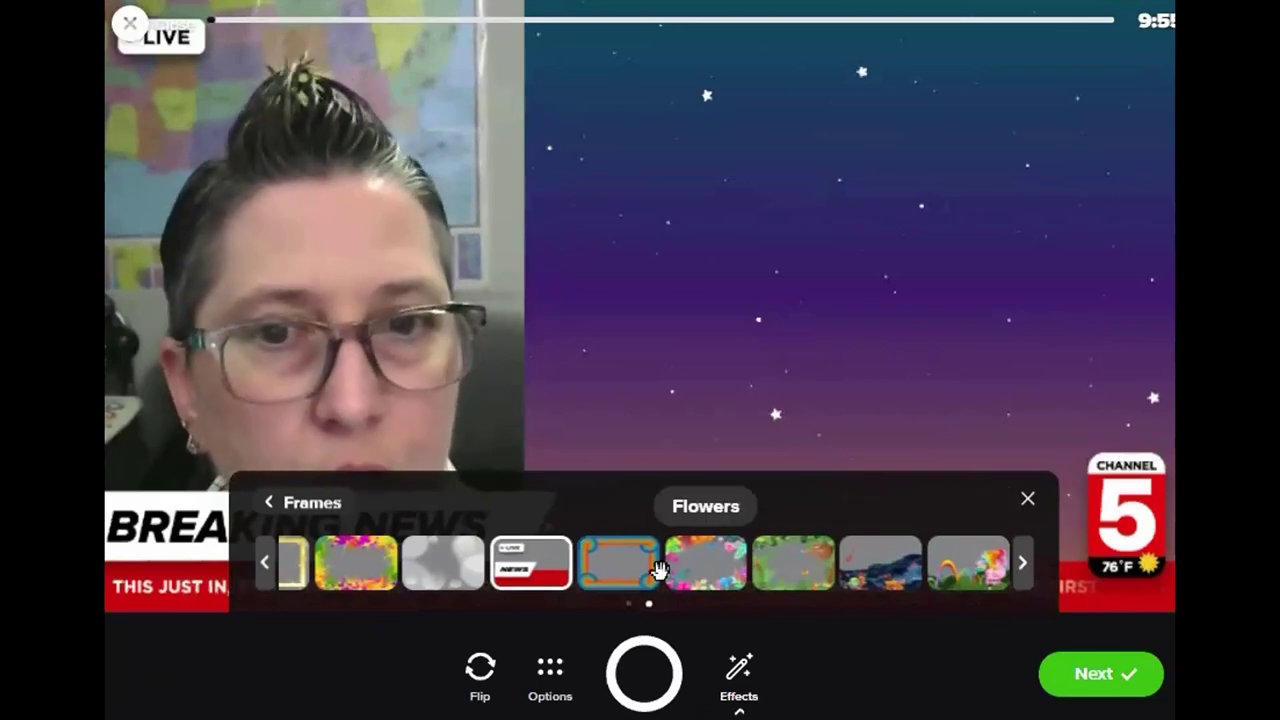
pyautogui.click(618, 565)
pyautogui.click(708, 578)
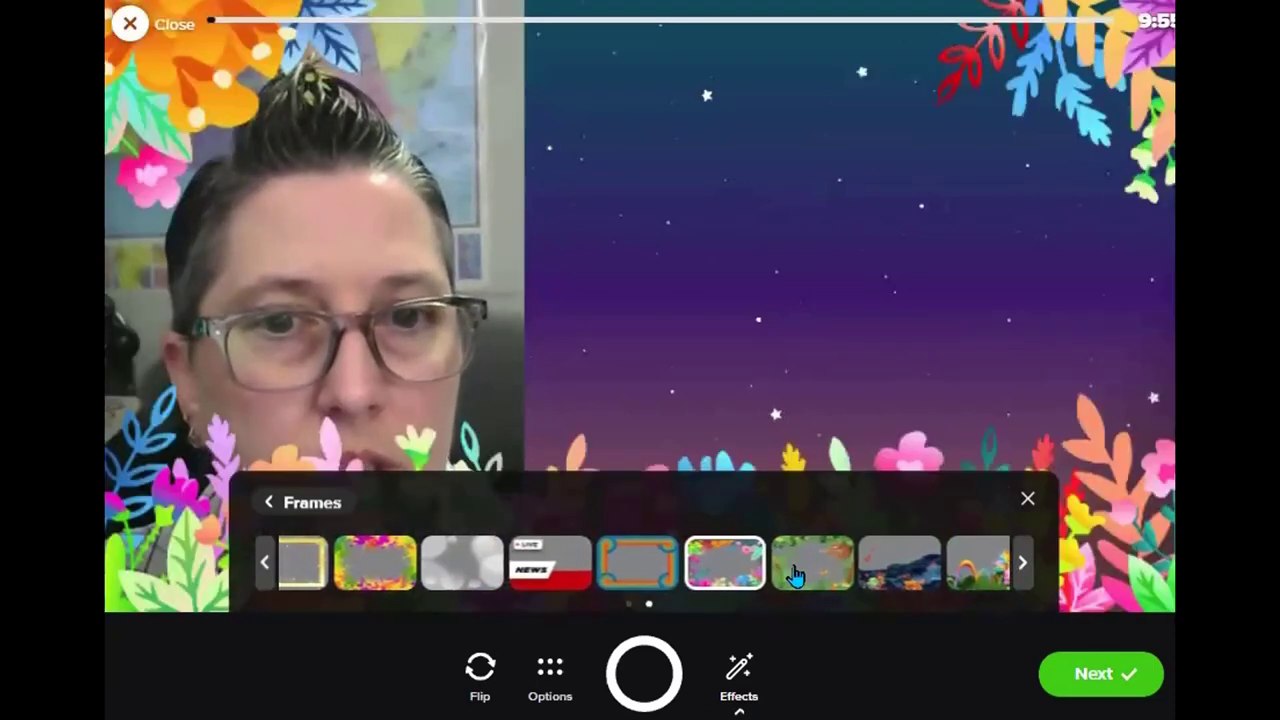
pyautogui.click(810, 572)
pyautogui.click(883, 575)
pyautogui.click(980, 563)
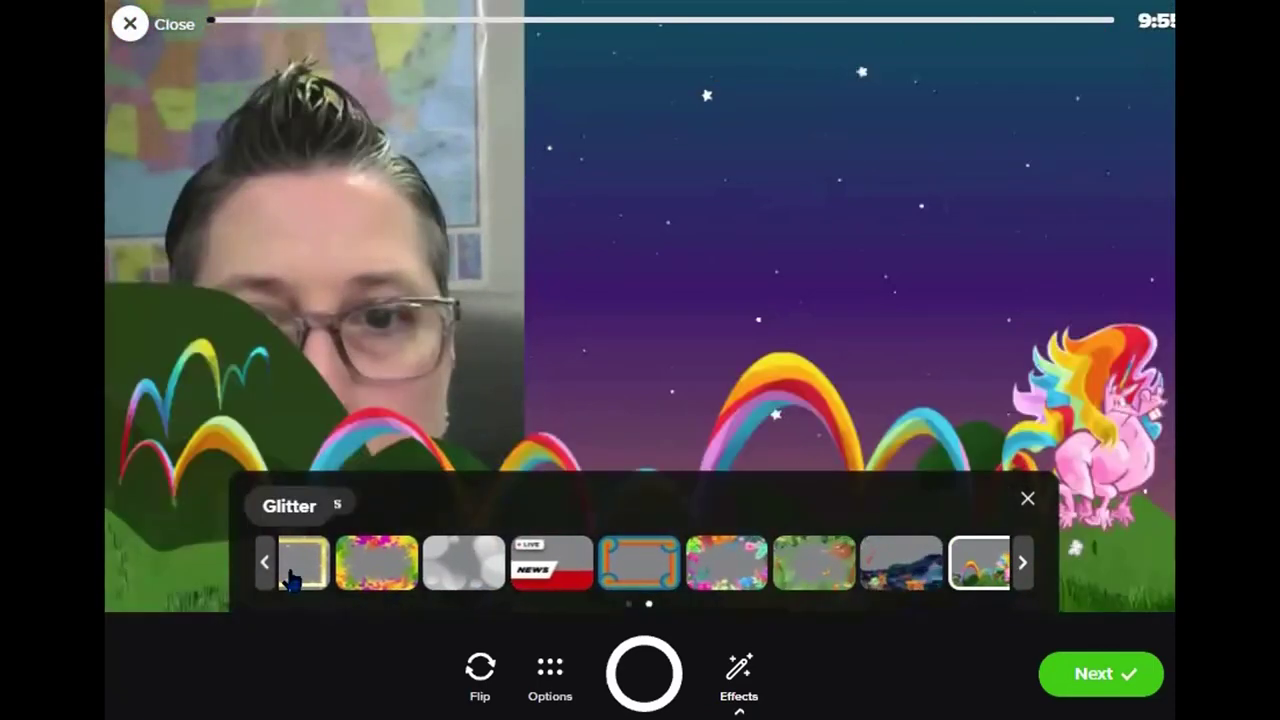
pyautogui.click(303, 563)
pyautogui.click(265, 567)
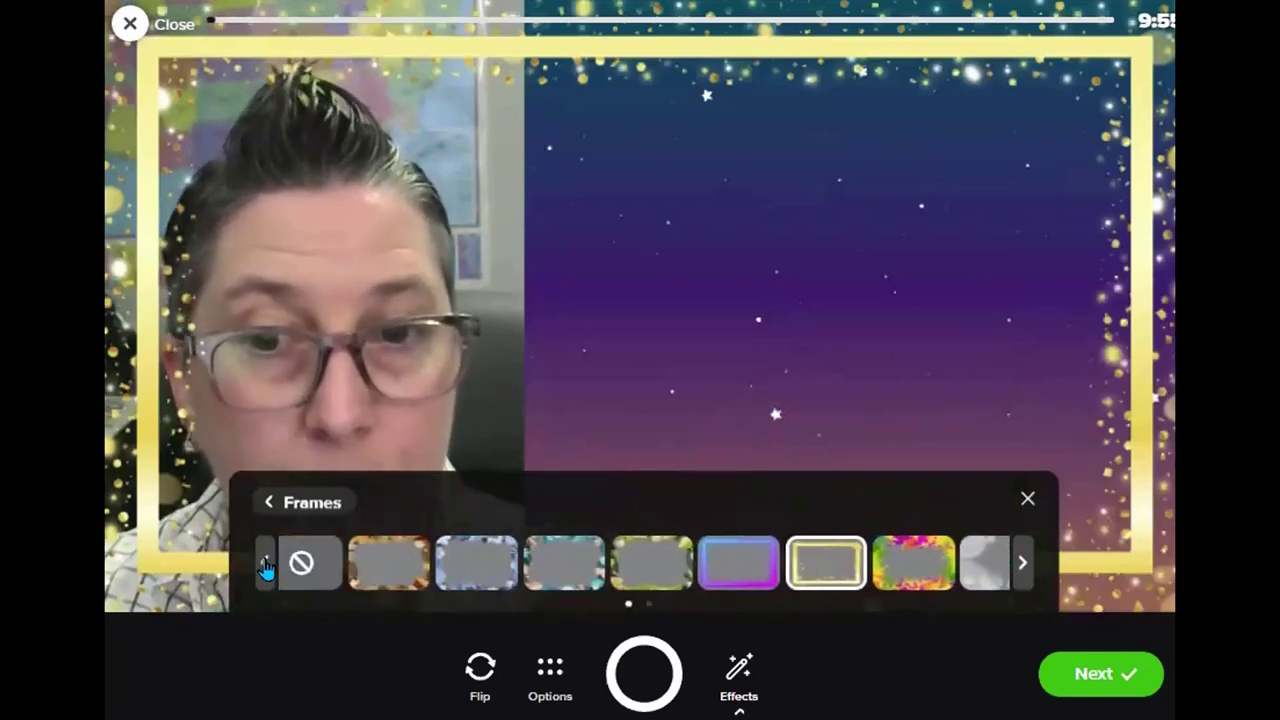
pyautogui.click(342, 588)
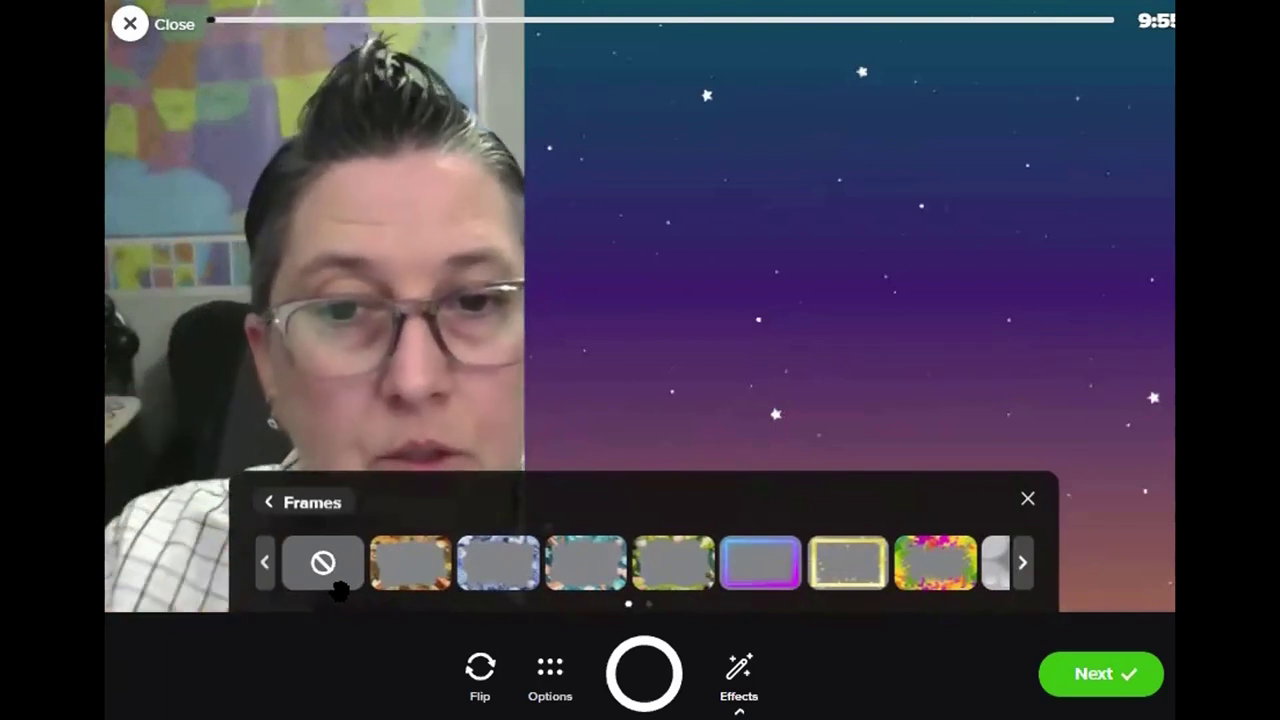
pyautogui.click(312, 503)
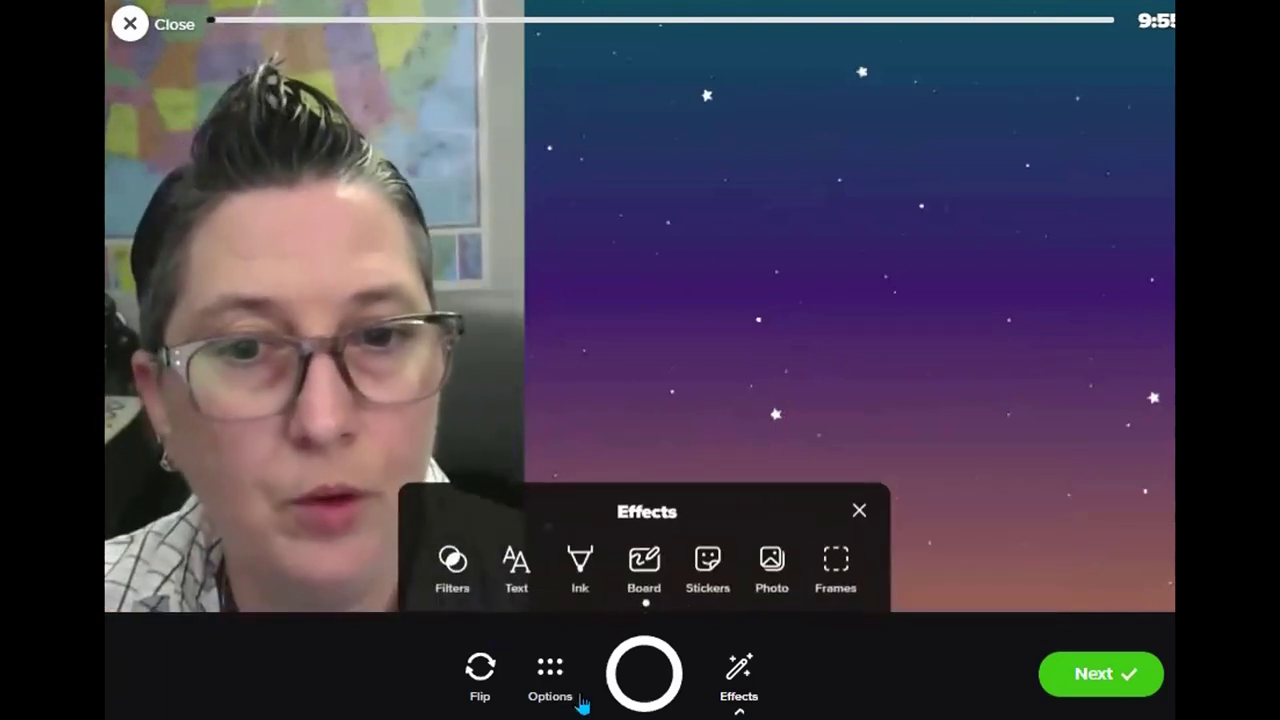
pyautogui.click(707, 572)
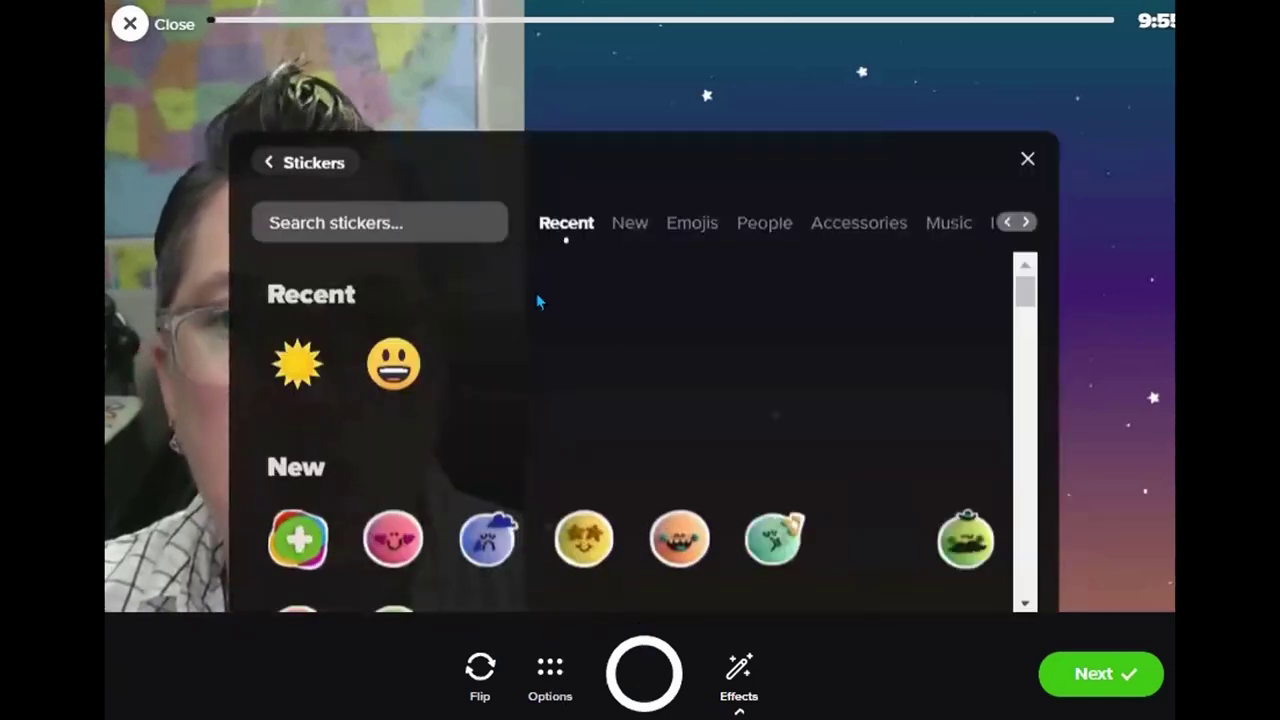
pyautogui.click(298, 364)
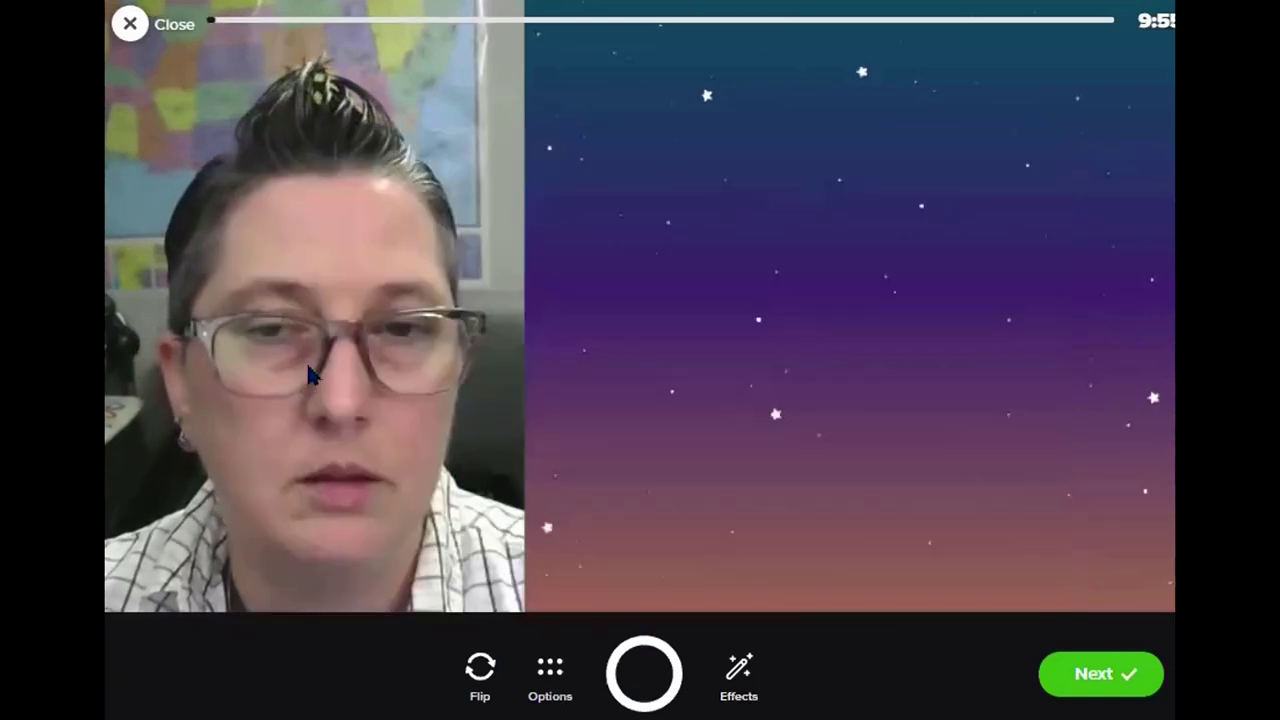
pyautogui.moveTo(648, 180); pyautogui.dragTo(515, 5)
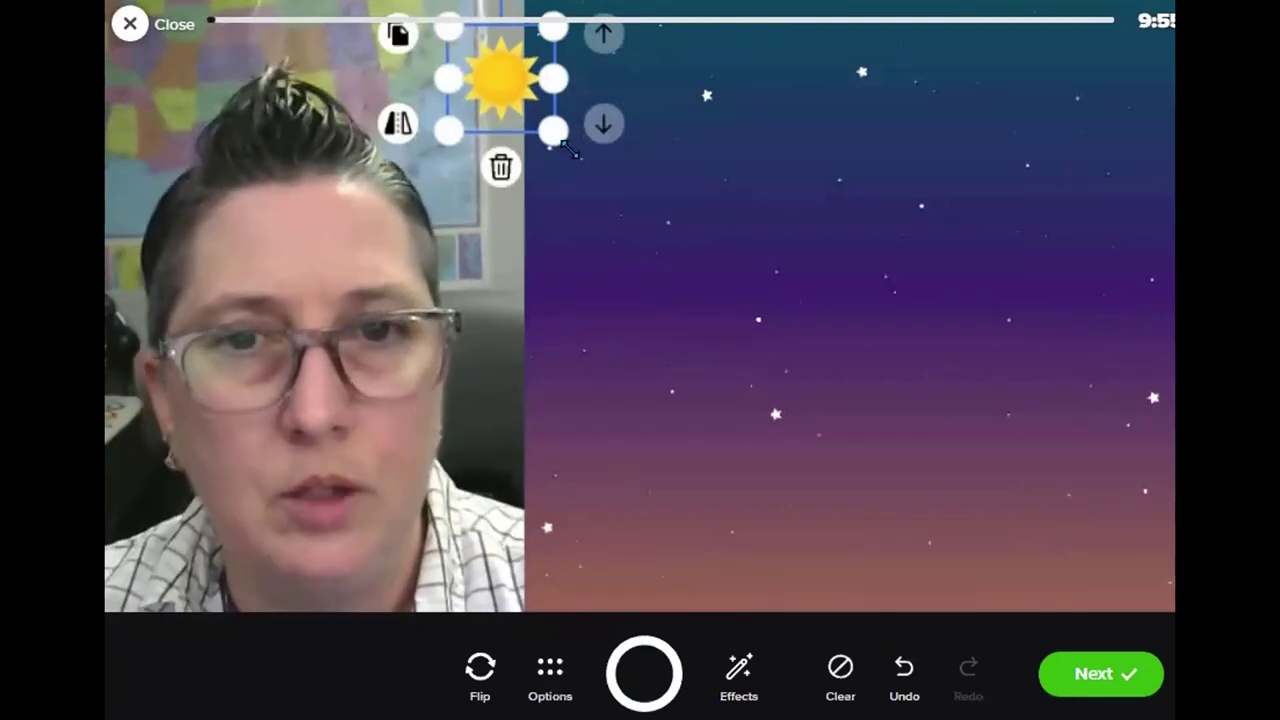
pyautogui.click(501, 167)
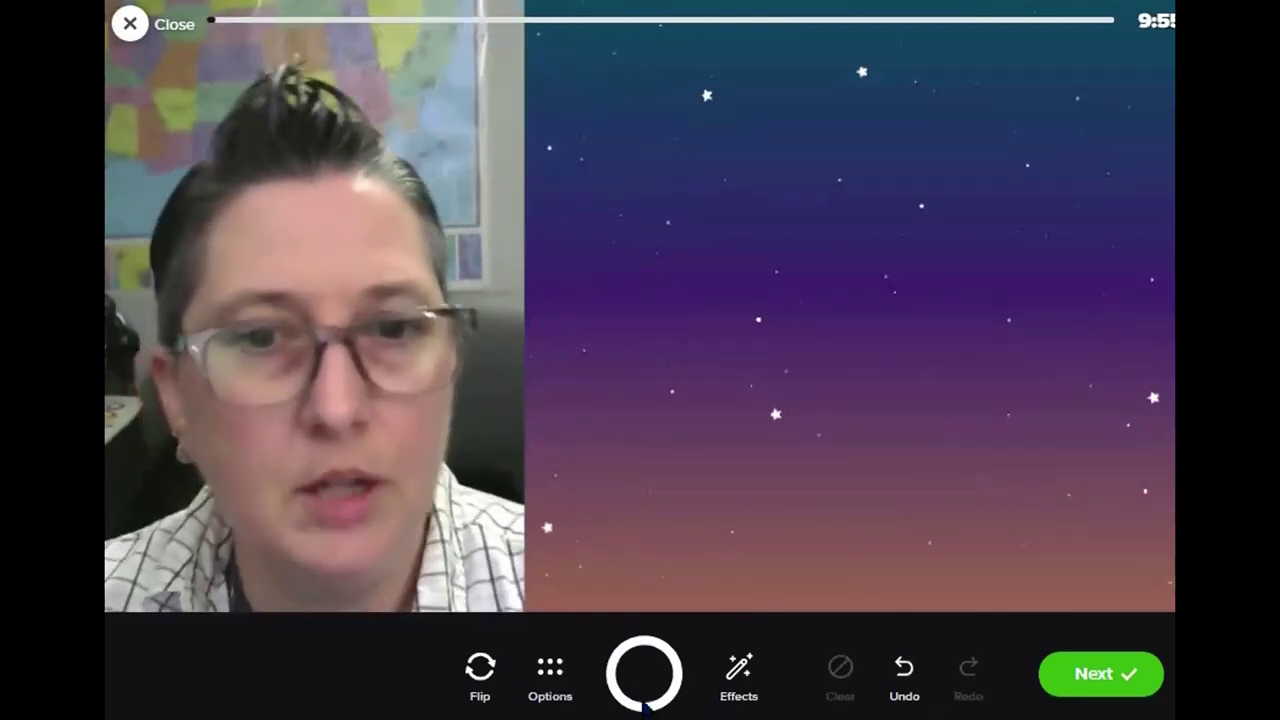
pyautogui.click(739, 690)
pyautogui.click(772, 570)
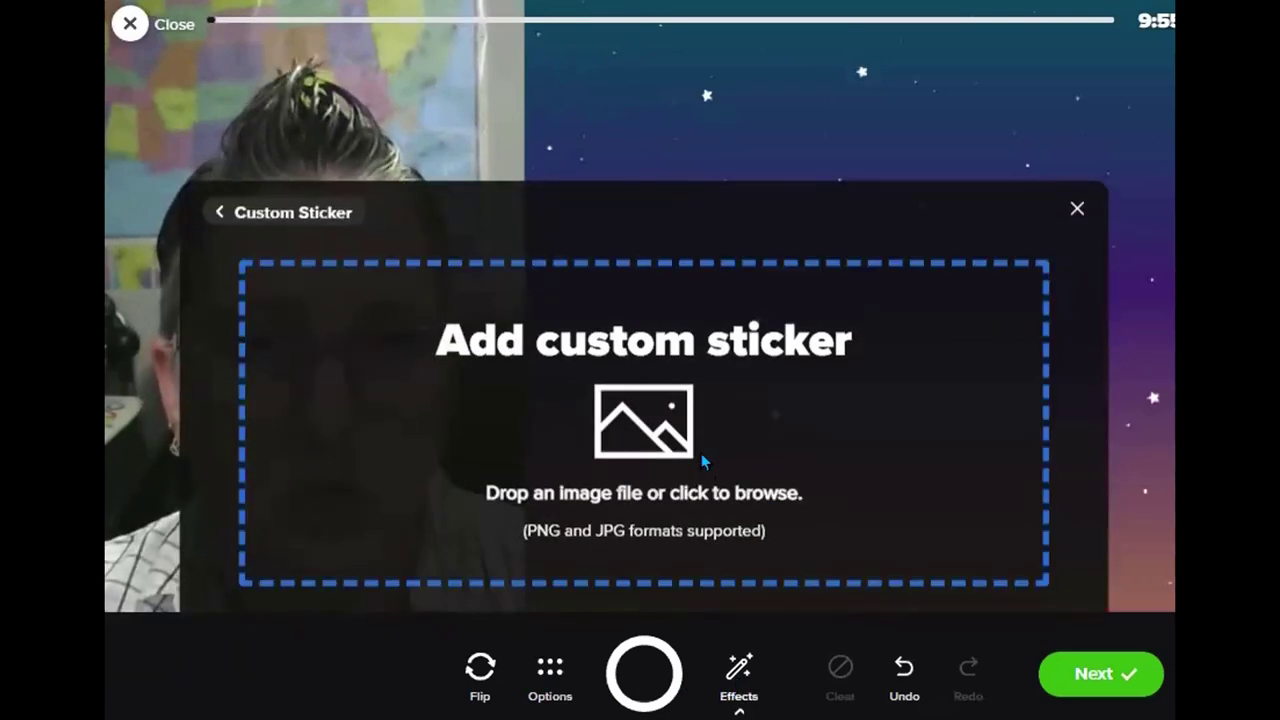
# Insert the background overlay PNG as a sticker and stretch it to cover the frame.
pyautogui.click(701, 453)
pyautogui.doubleClick(408, 42)
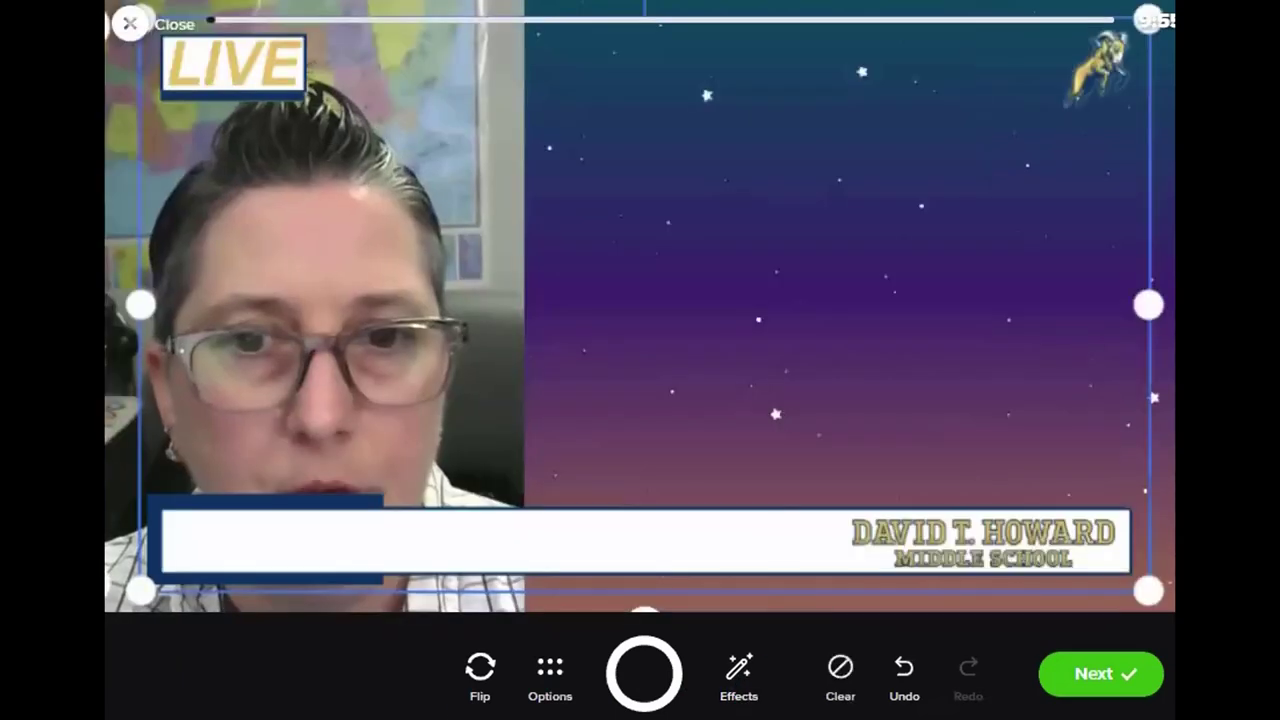
pyautogui.moveTo(601, 543); pyautogui.dragTo(588, 557)
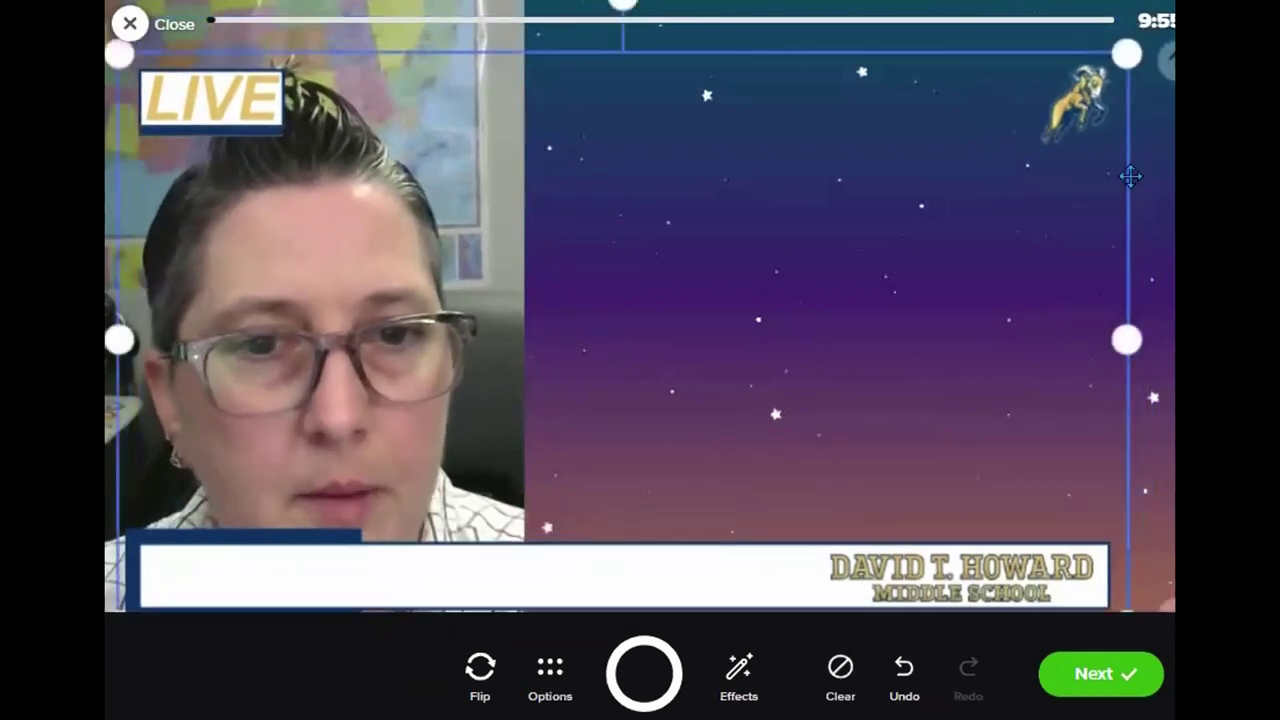
pyautogui.moveTo(1128, 30); pyautogui.dragTo(1168, 10)
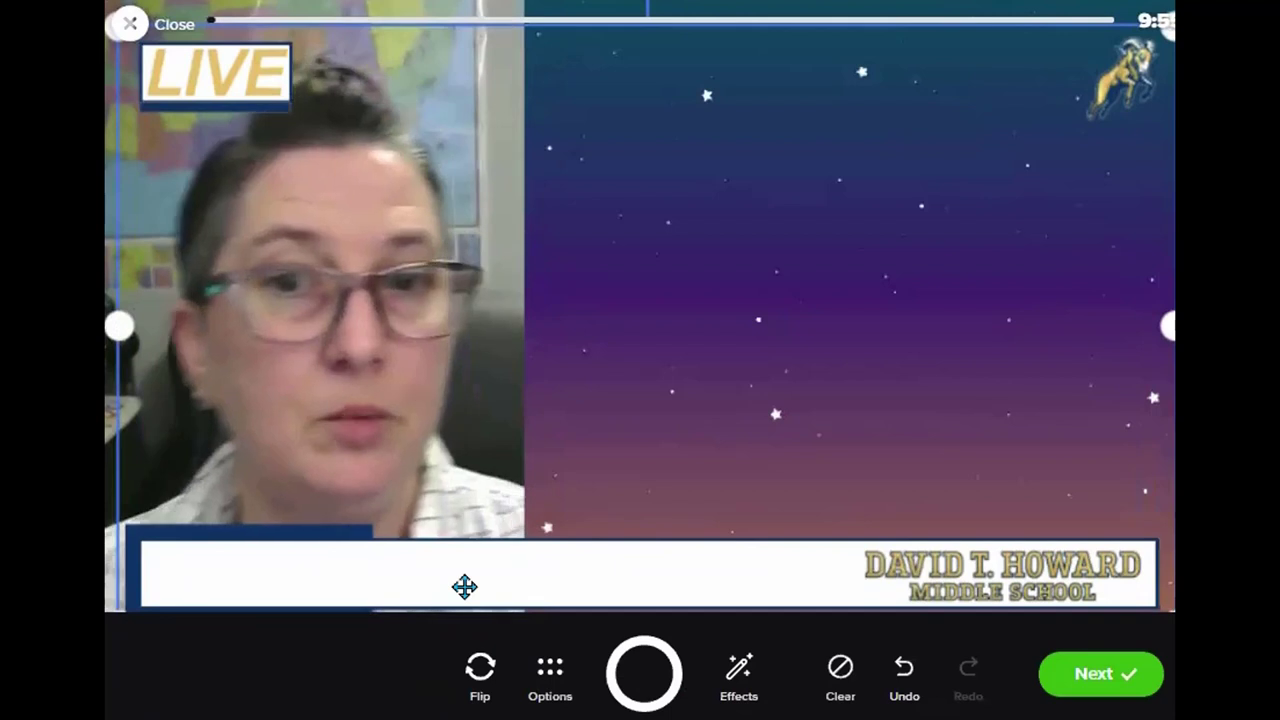
# Add a Superpower-style text sticker containing the presenter's name.
pyautogui.click(744, 688)
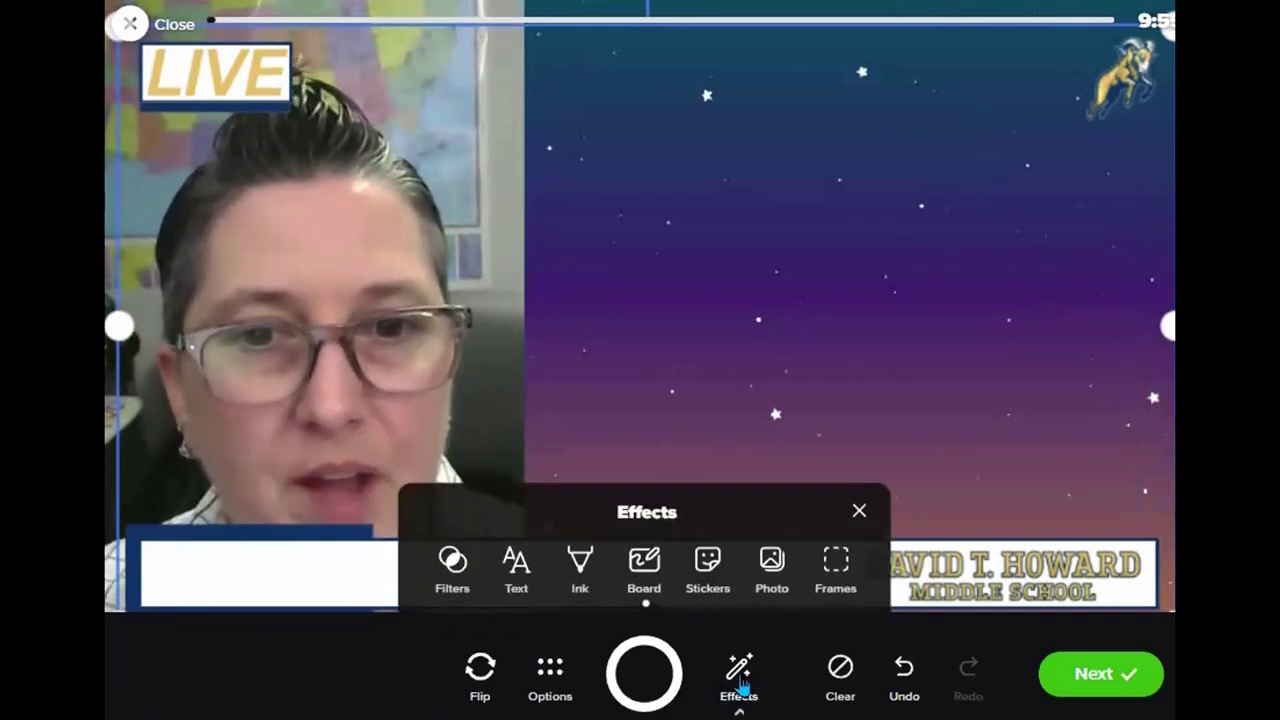
pyautogui.click(514, 562)
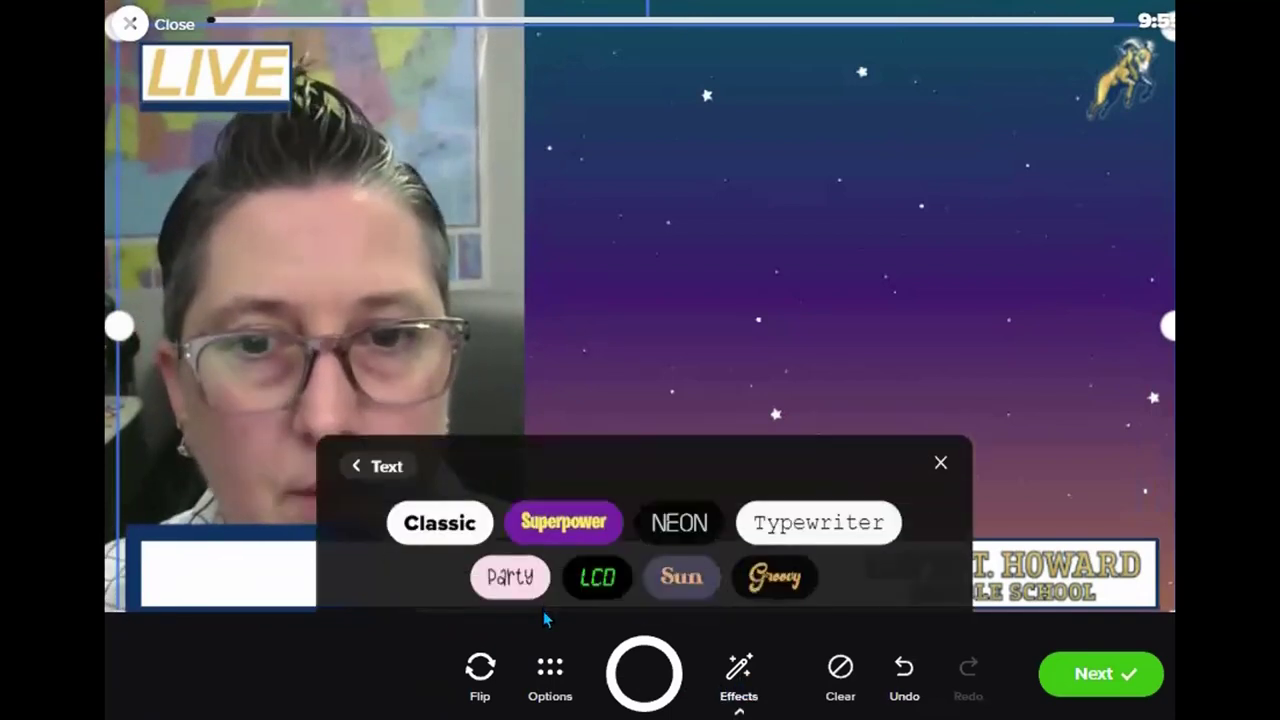
pyautogui.click(572, 519)
pyautogui.write('Ms. J. hall')
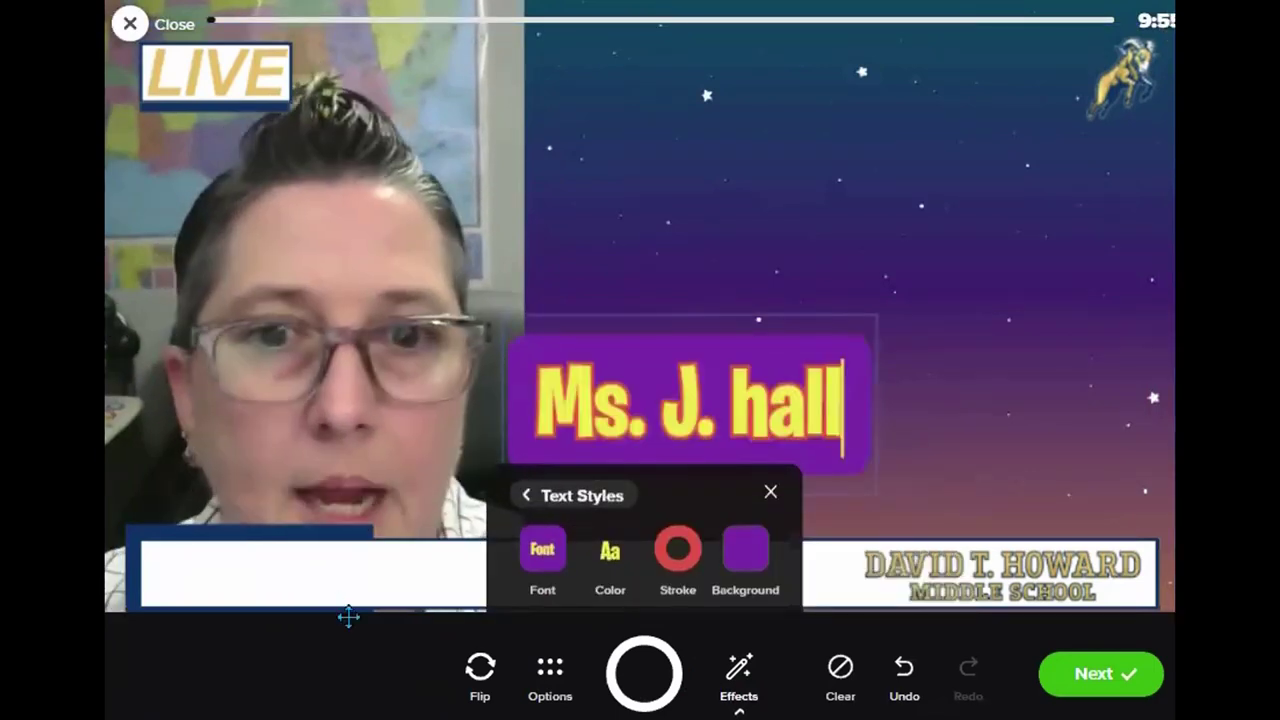
# Style the name with Dark Blue letters, light-blue background and blue outline.
pyautogui.click(597, 565)
pyautogui.click(638, 518)
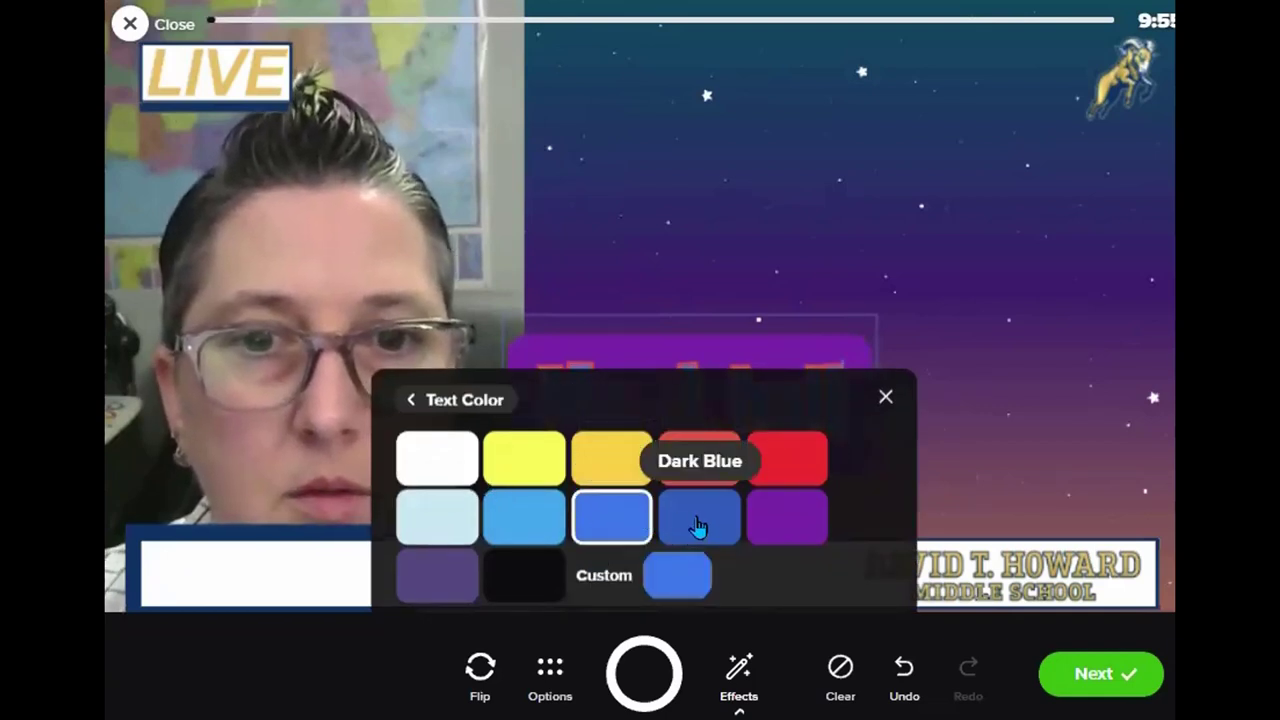
pyautogui.click(698, 527)
pyautogui.click(885, 396)
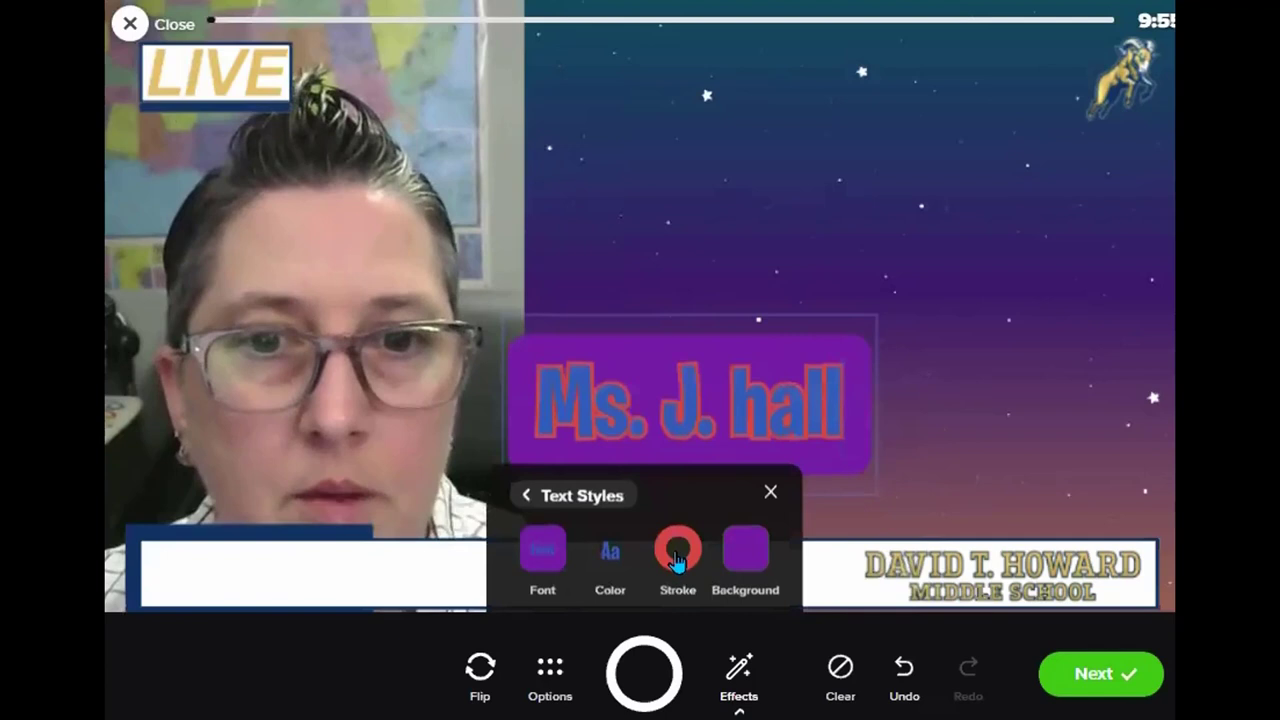
pyautogui.click(754, 556)
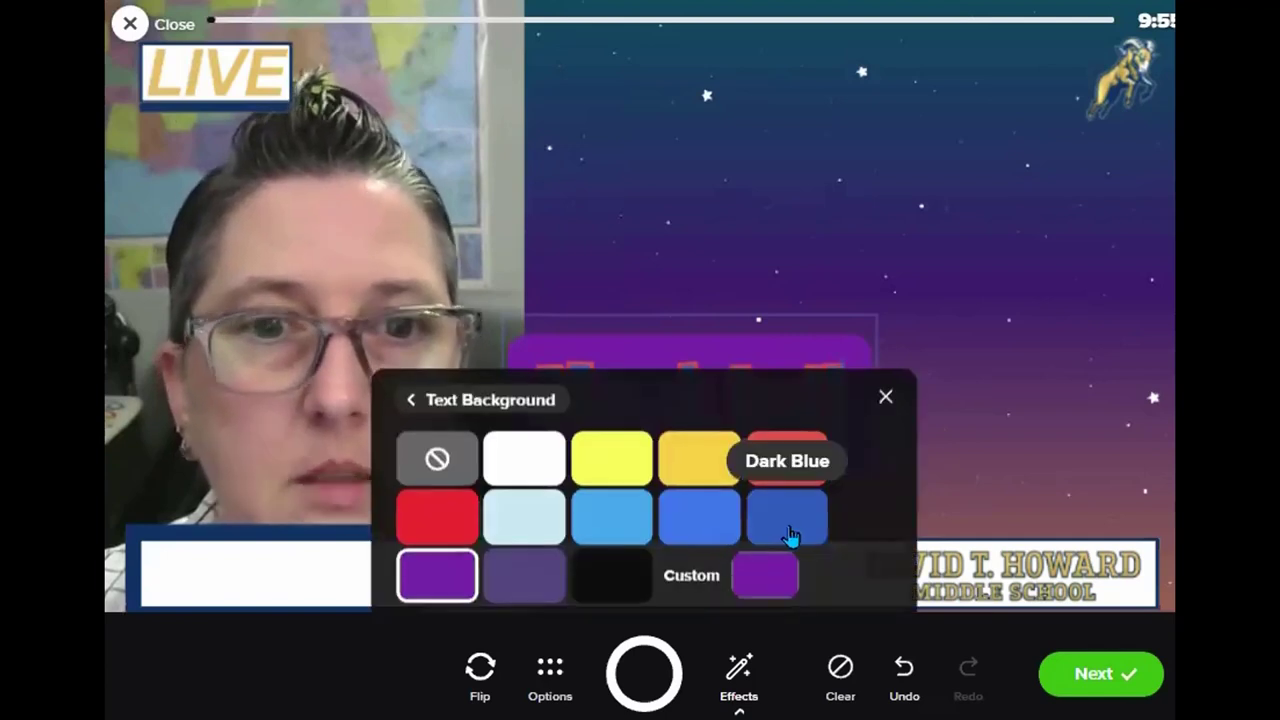
pyautogui.click(595, 525)
pyautogui.click(482, 403)
pyautogui.click(679, 556)
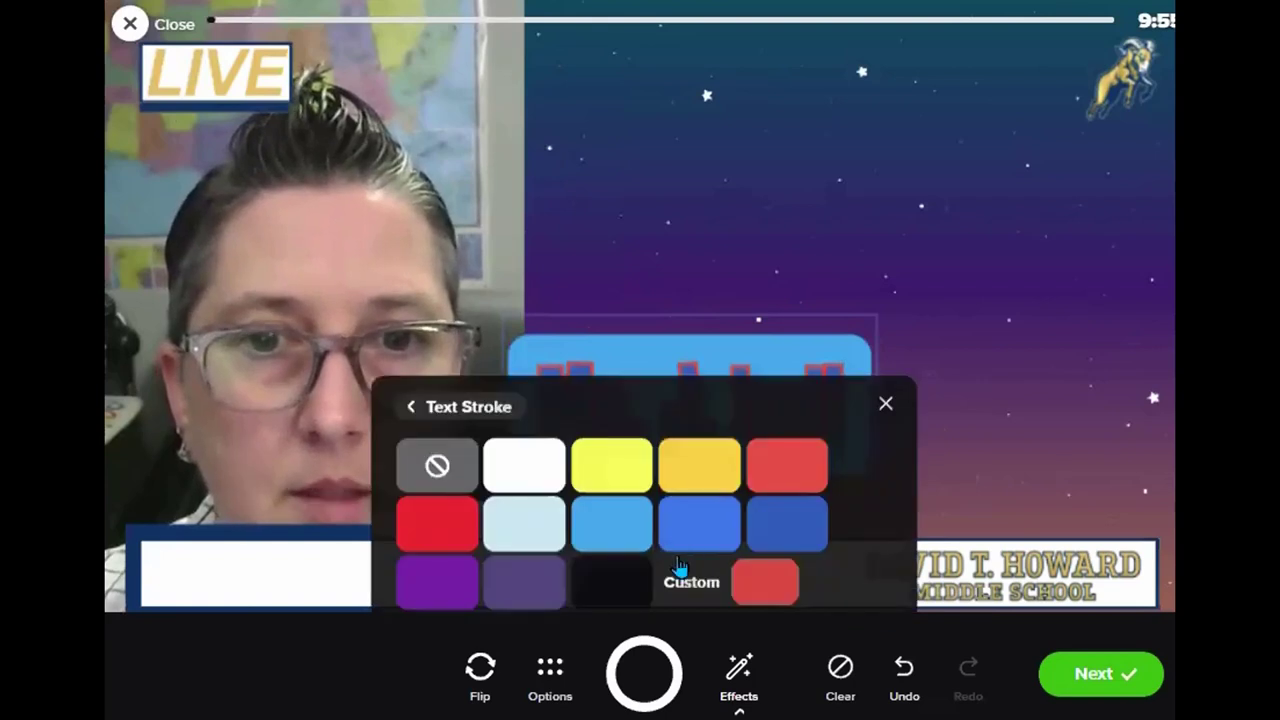
pyautogui.click(703, 532)
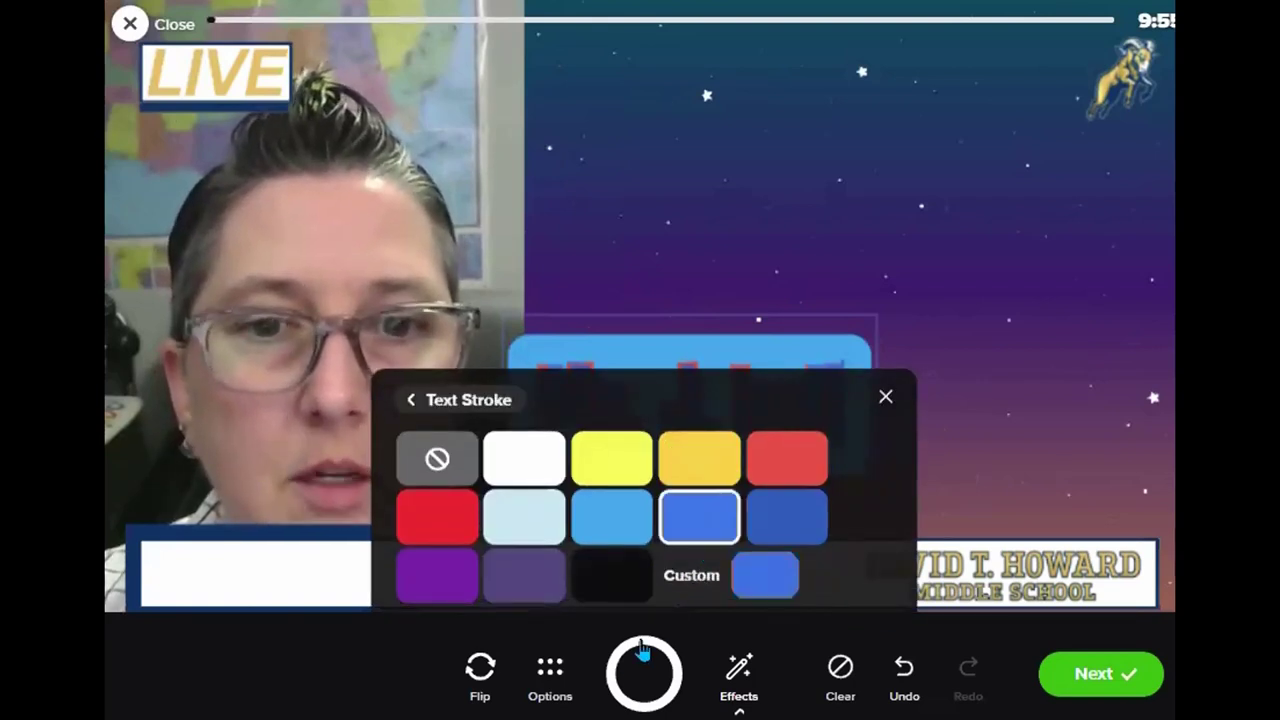
pyautogui.click(447, 400)
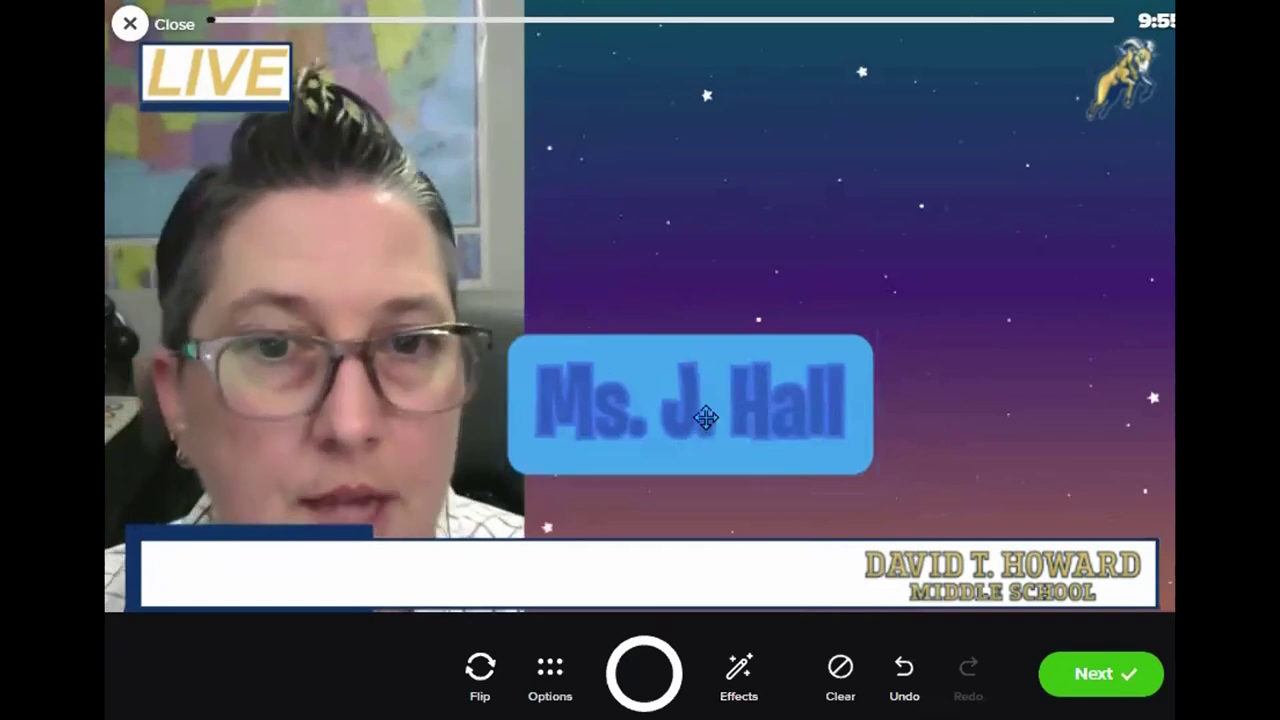
# Shrink the name label and position it in the lower-left banner.
pyautogui.moveTo(706, 418); pyautogui.dragTo(331, 551)
pyautogui.click(506, 447)
pyautogui.moveTo(506, 447); pyautogui.dragTo(365, 508)
pyautogui.moveTo(312, 570); pyautogui.dragTo(323, 563)
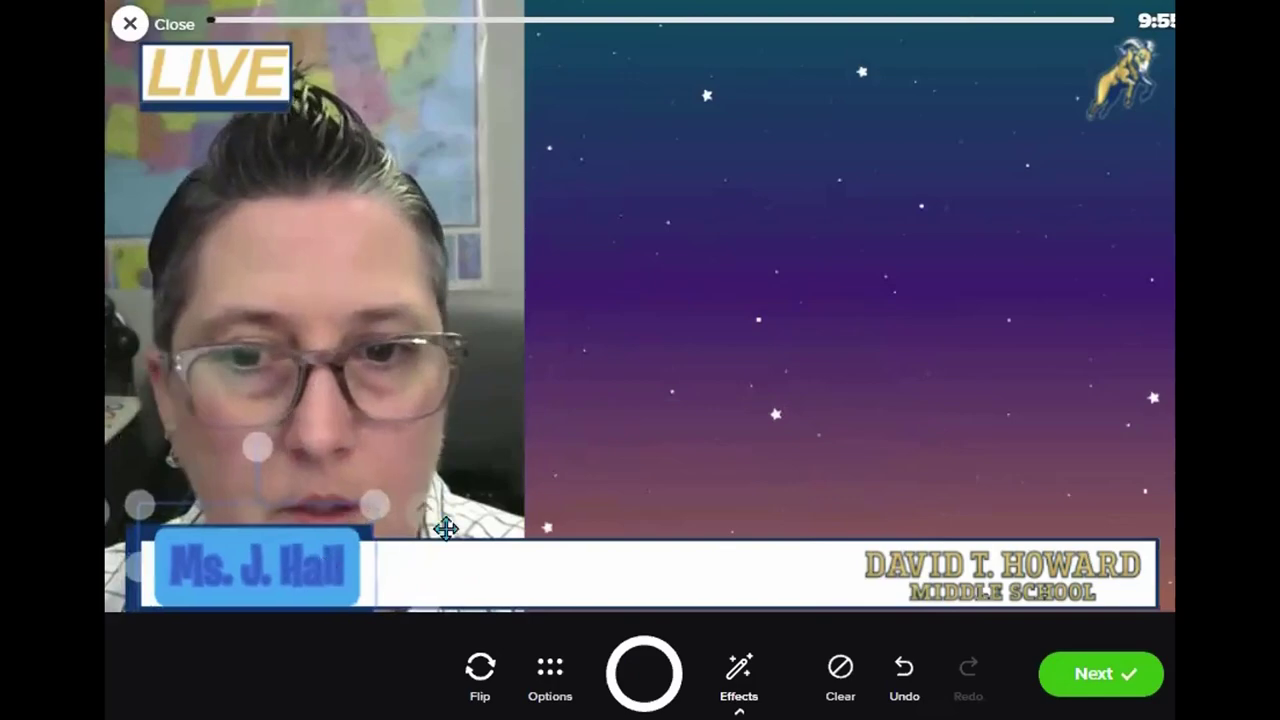
pyautogui.click(871, 396)
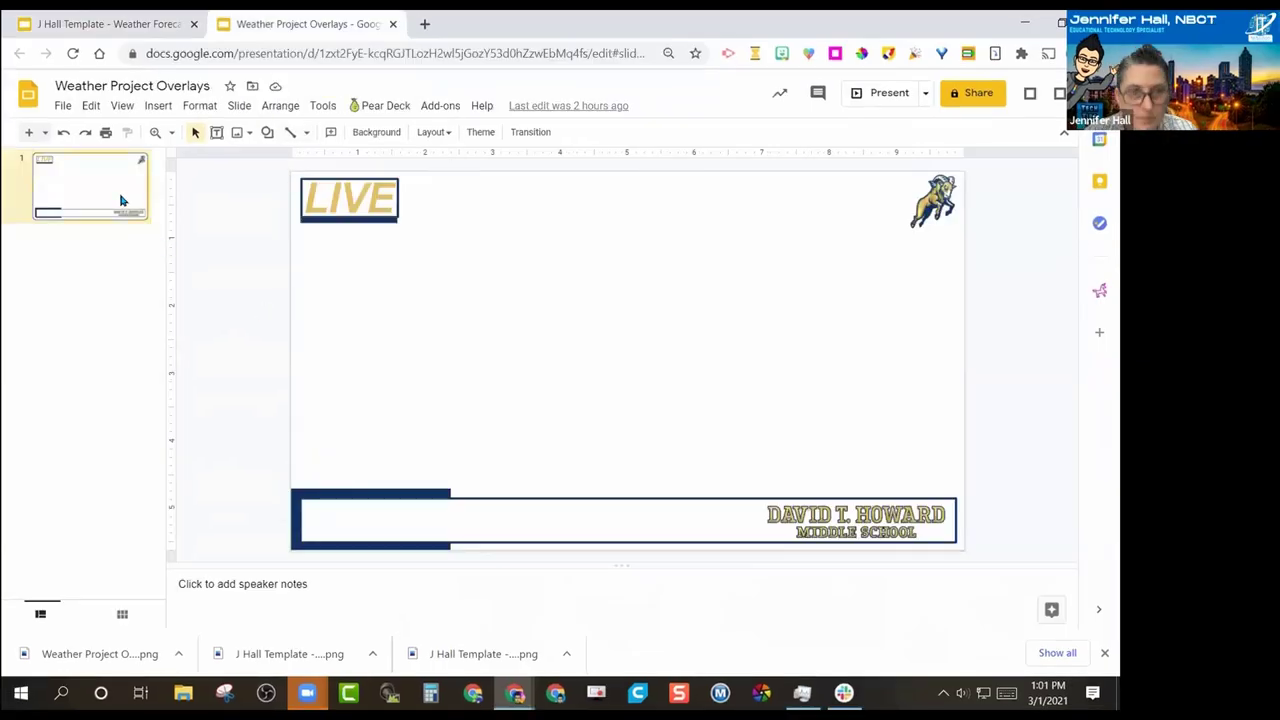
# Duplicate the overlay slide, clear all its objects, and insert a Bitmoji avatar.
pyautogui.hotkey('ctrl', 'd')
pyautogui.moveTo(191, 194); pyautogui.dragTo(979, 534)
pyautogui.press('Delete')
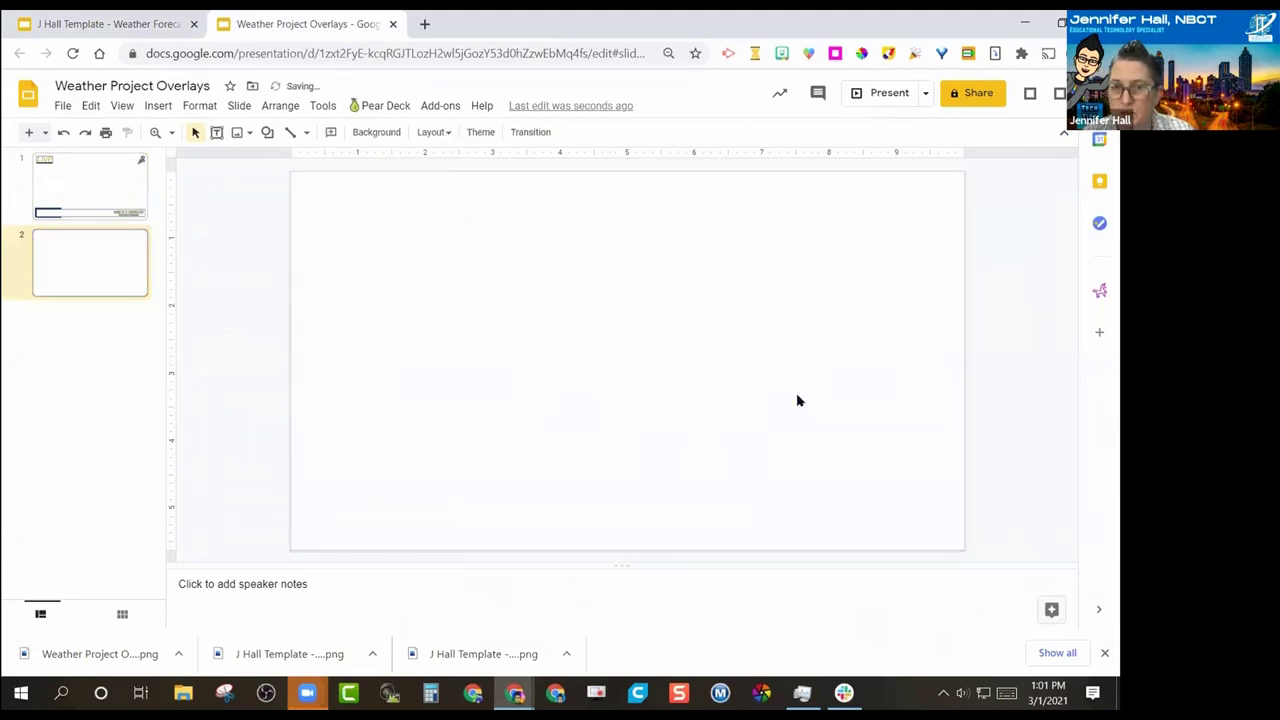
pyautogui.click(783, 58)
pyautogui.moveTo(610, 178); pyautogui.dragTo(896, 224)
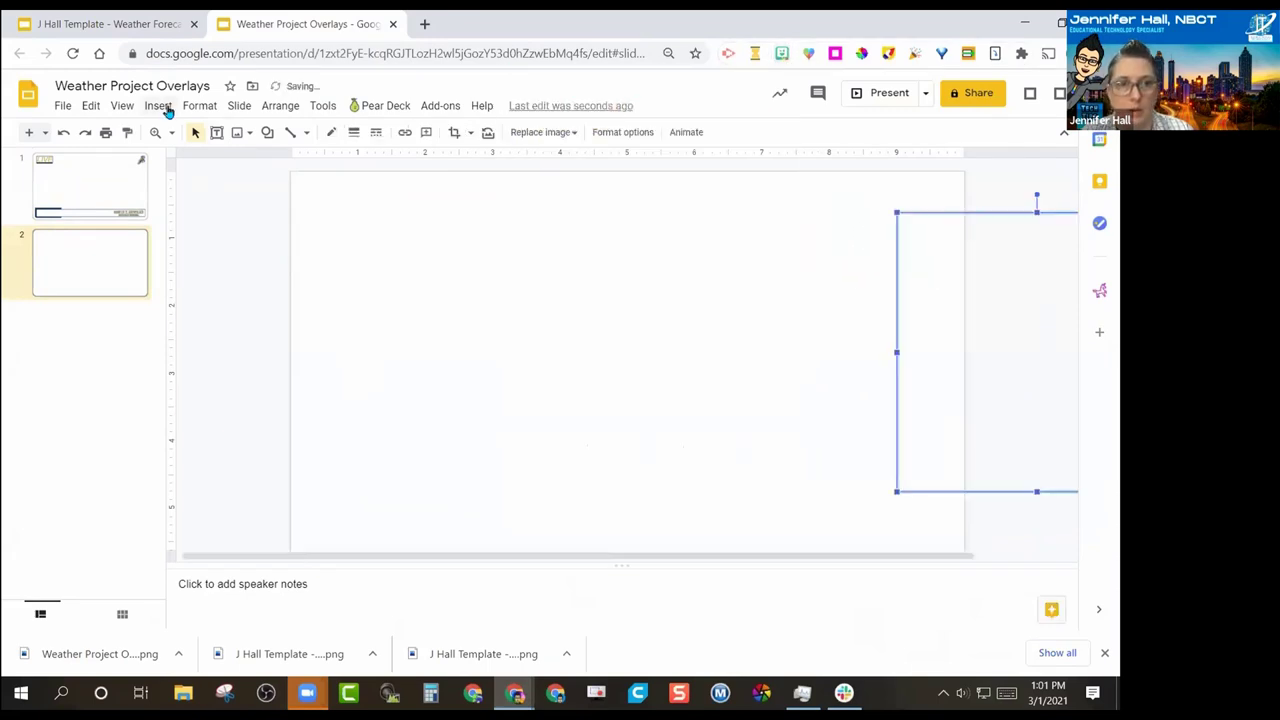
pyautogui.click(160, 106)
# Draw a grey-filled bar along the slide bottom and move the avatar top-right.
pyautogui.click(188, 157)
pyautogui.moveTo(296, 511)
pyautogui.mouseDown()
pyautogui.moveTo(957, 537)
pyautogui.moveTo(948, 542)
pyautogui.mouseUp()
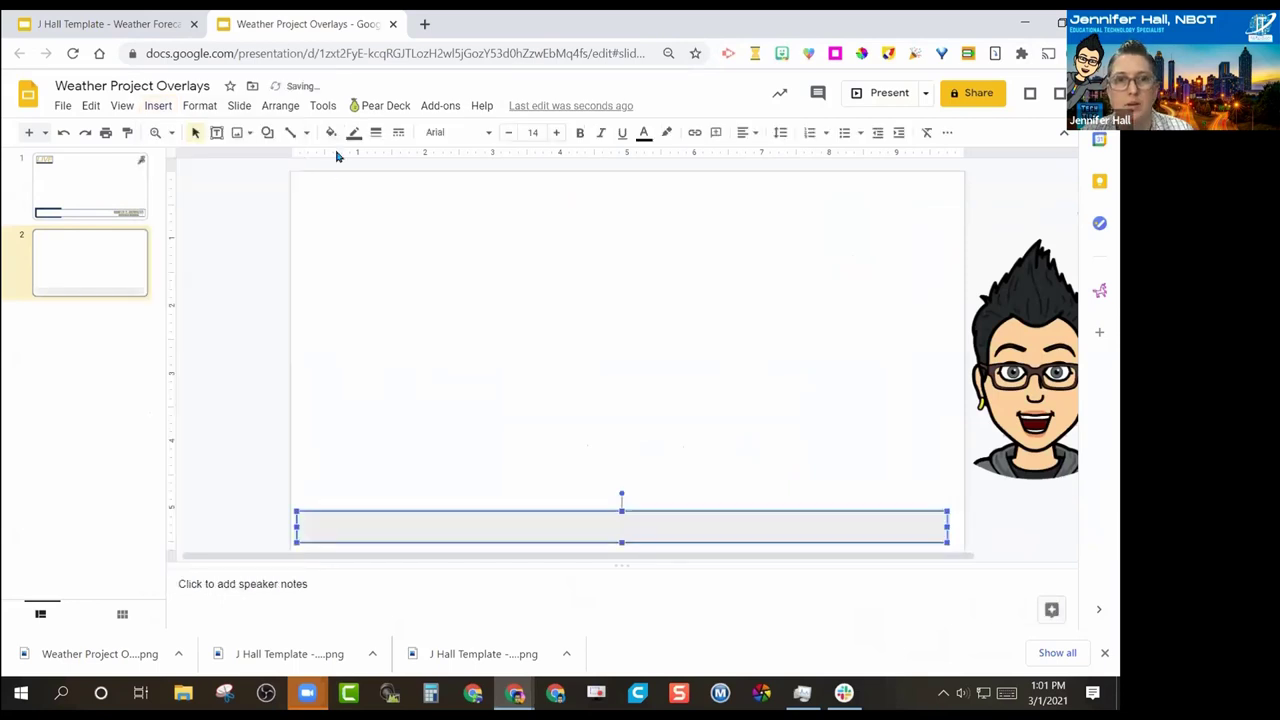
pyautogui.click(333, 132)
pyautogui.click(404, 232)
pyautogui.moveTo(1053, 418); pyautogui.dragTo(882, 250)
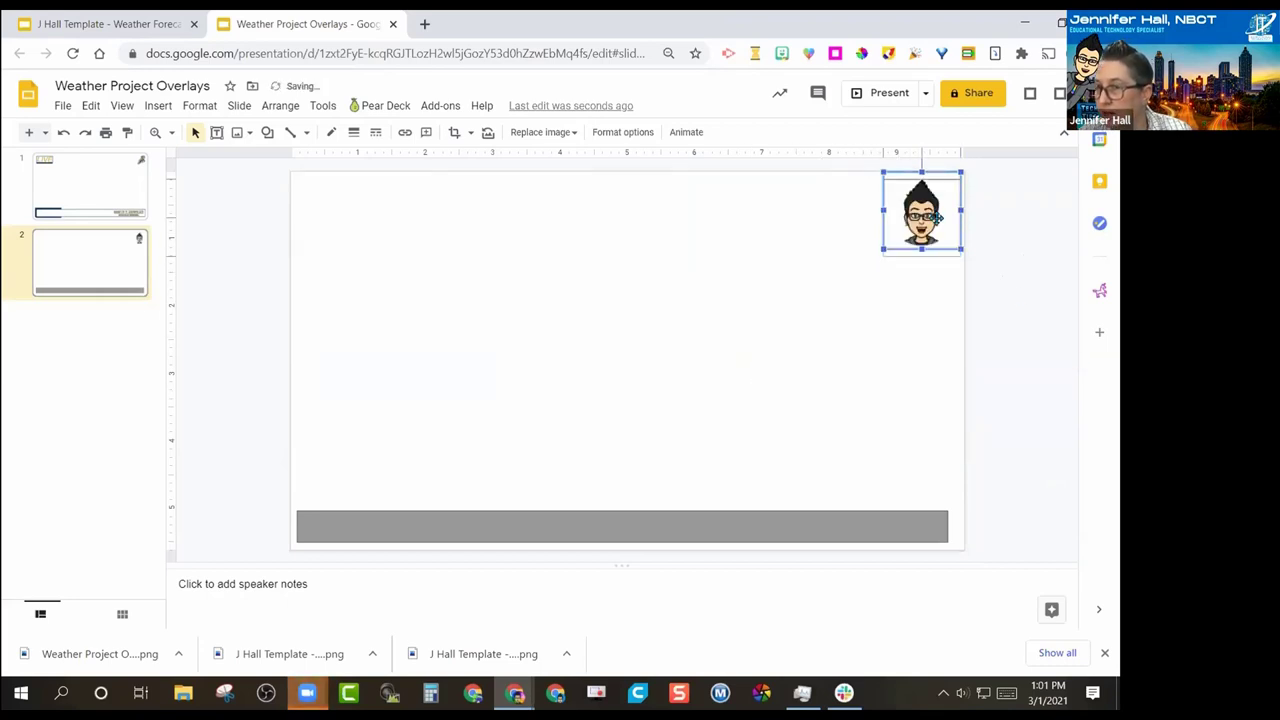
pyautogui.moveTo(857, 517); pyautogui.dragTo(873, 517)
# Check the slide background colour settings, leaving them unchanged.
pyautogui.rightClick(453, 395)
pyautogui.click(551, 456)
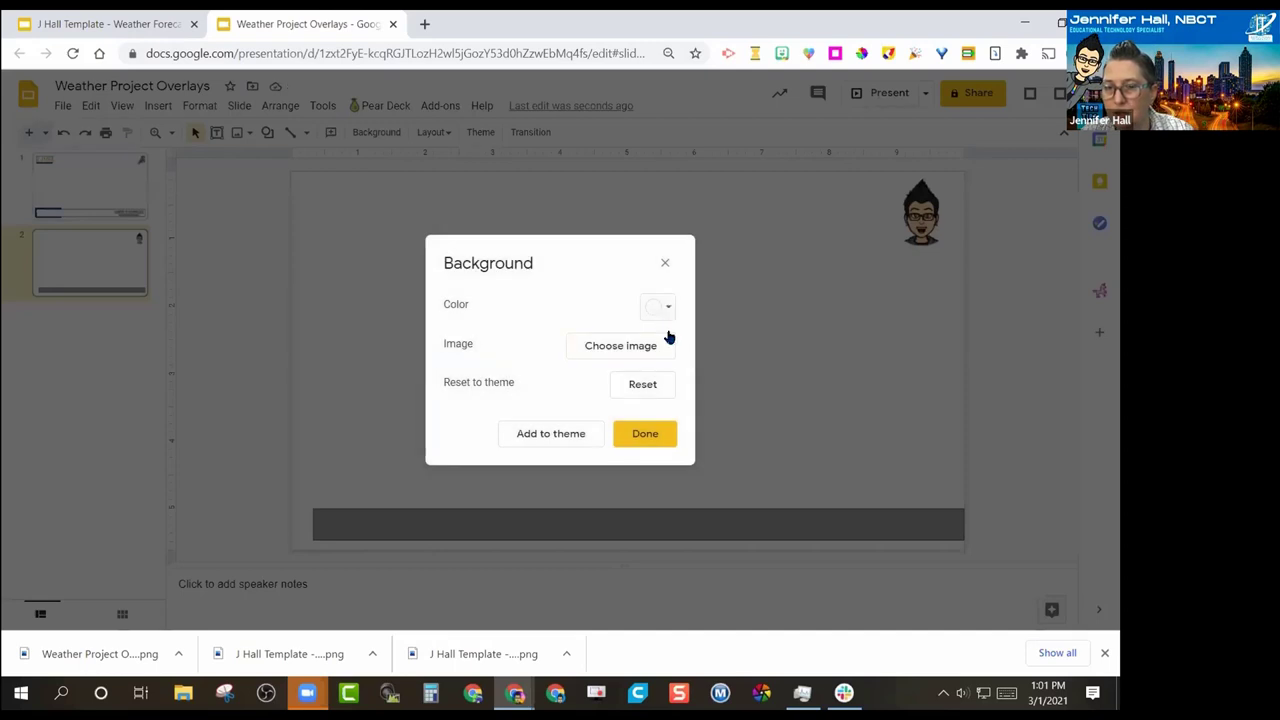
pyautogui.click(662, 307)
pyautogui.click(1013, 275)
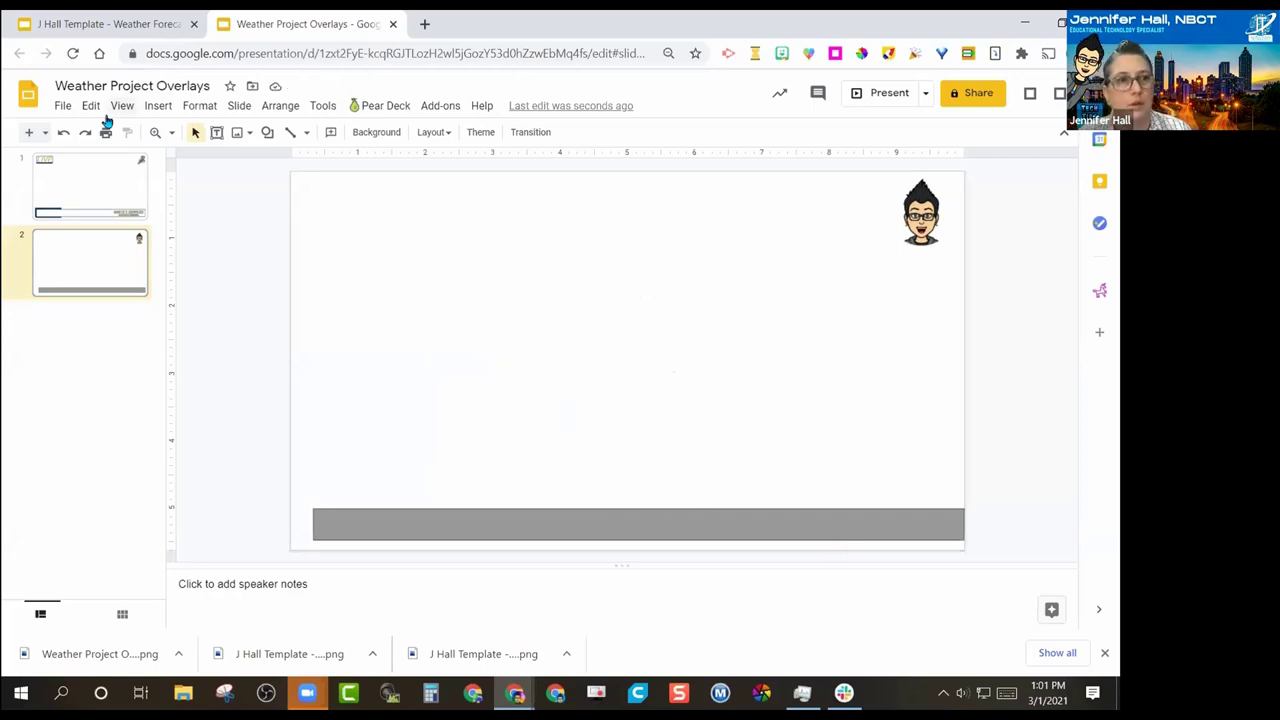
# Download the slide as a PNG image.
pyautogui.click(62, 106)
pyautogui.moveTo(122, 303)
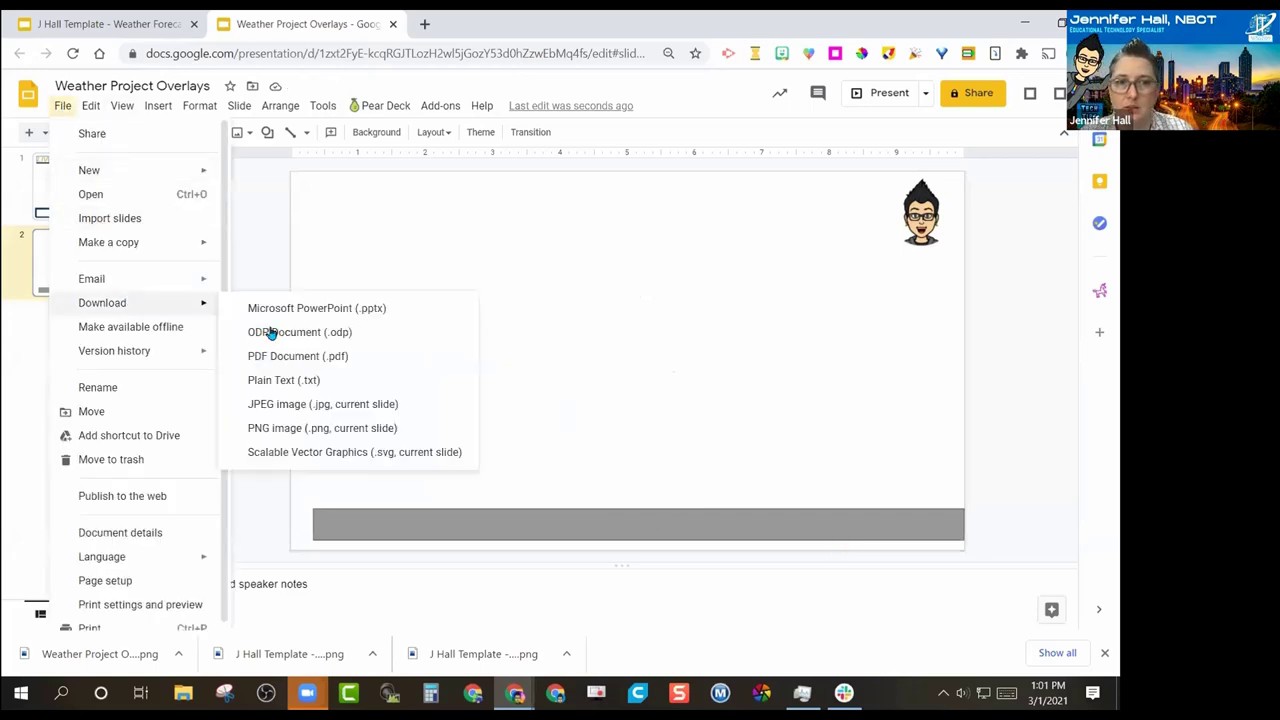
pyautogui.click(354, 428)
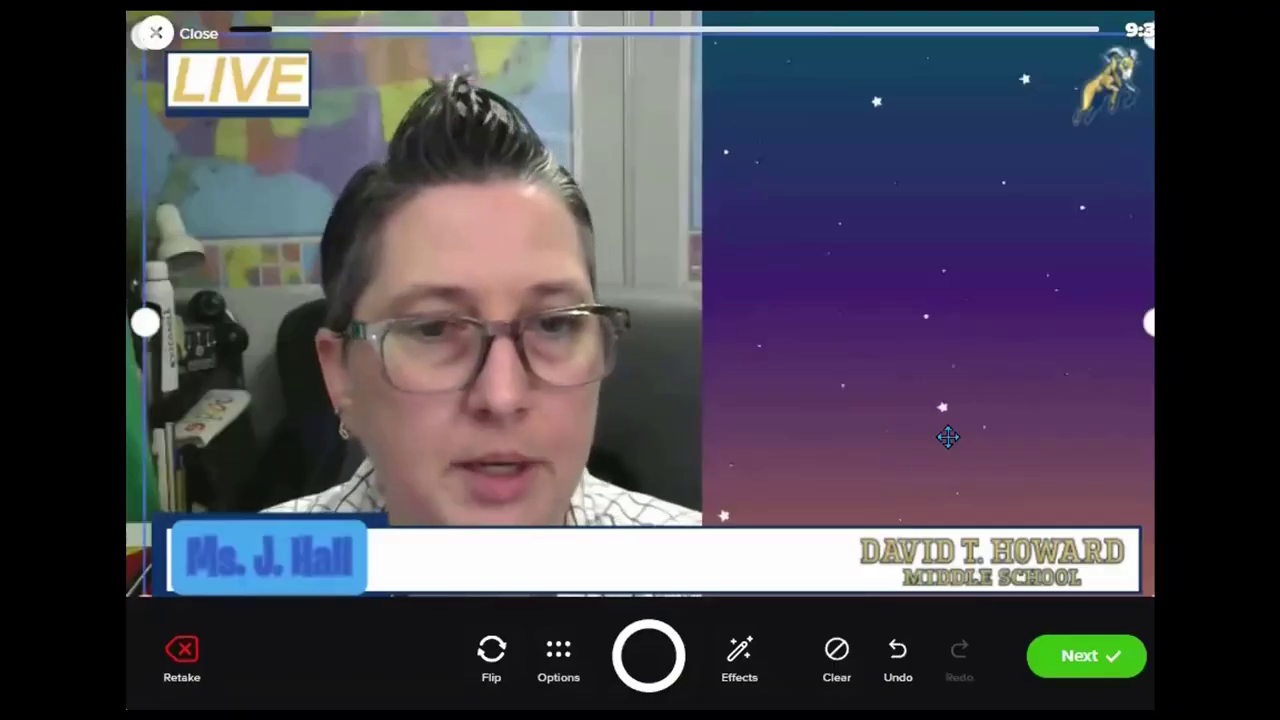
# Delete the school name bar and add the avatar sticker, enlarged in the top-right corner.
pyautogui.press('Delete')
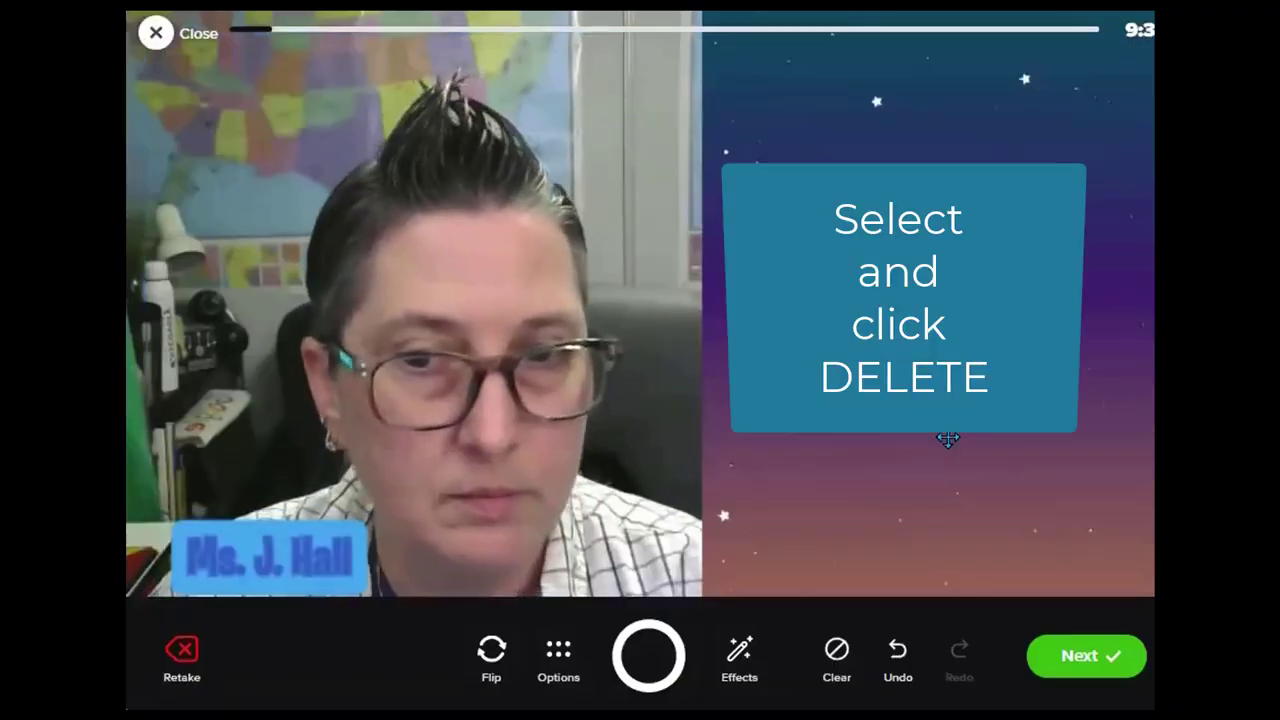
pyautogui.click(739, 660)
pyautogui.click(771, 550)
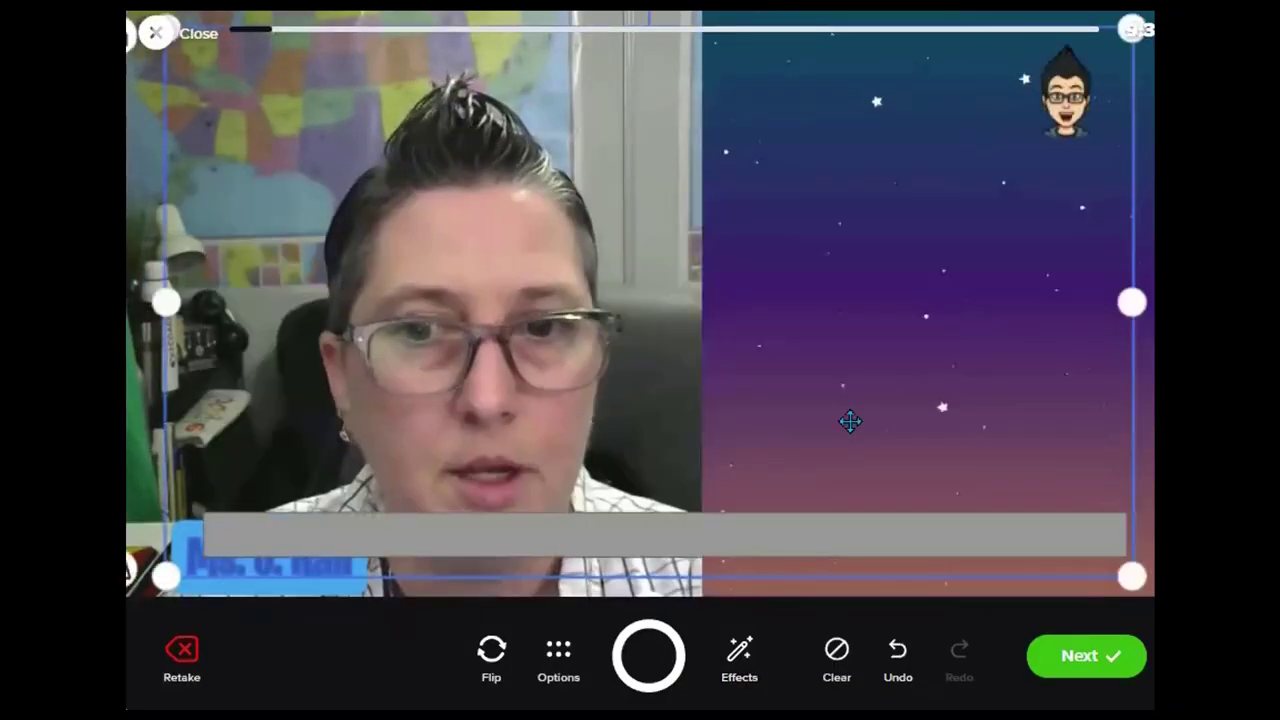
pyautogui.moveTo(1093, 577); pyautogui.dragTo(1150, 595)
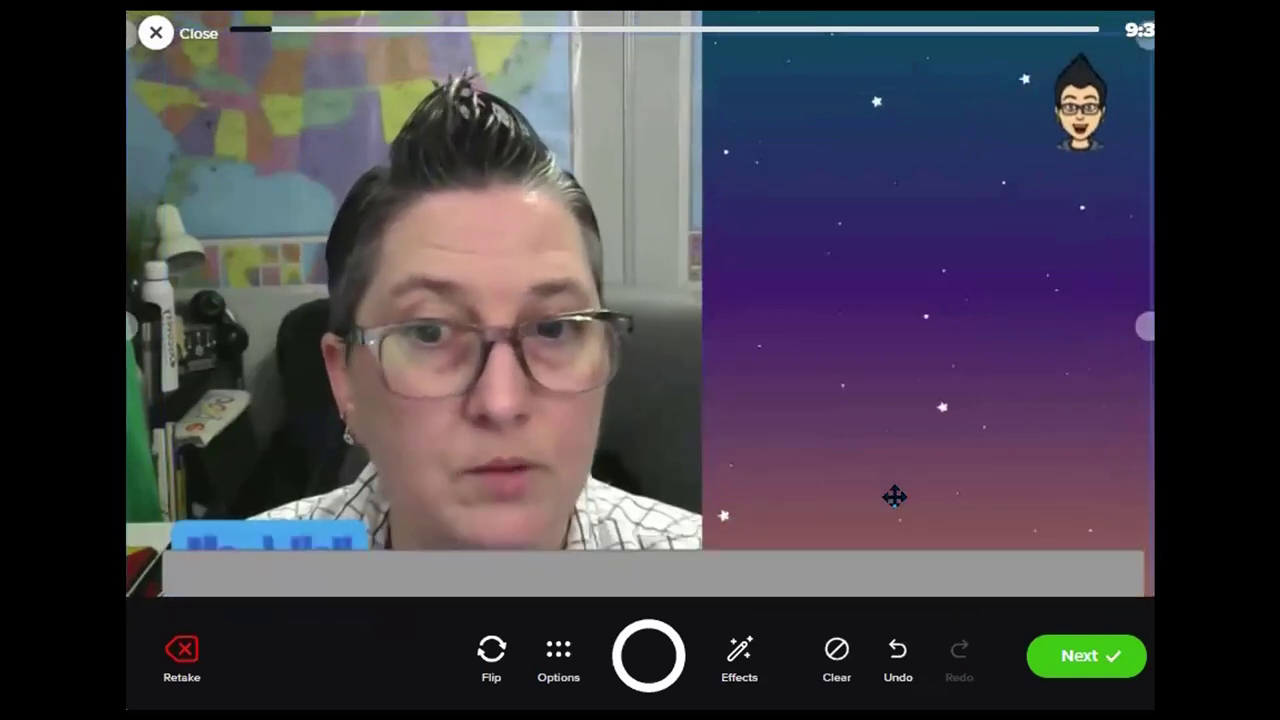
# Move the name label down into the grey bar along the bottom of the clip.
pyautogui.click(323, 584)
pyautogui.moveTo(323, 584); pyautogui.dragTo(350, 368)
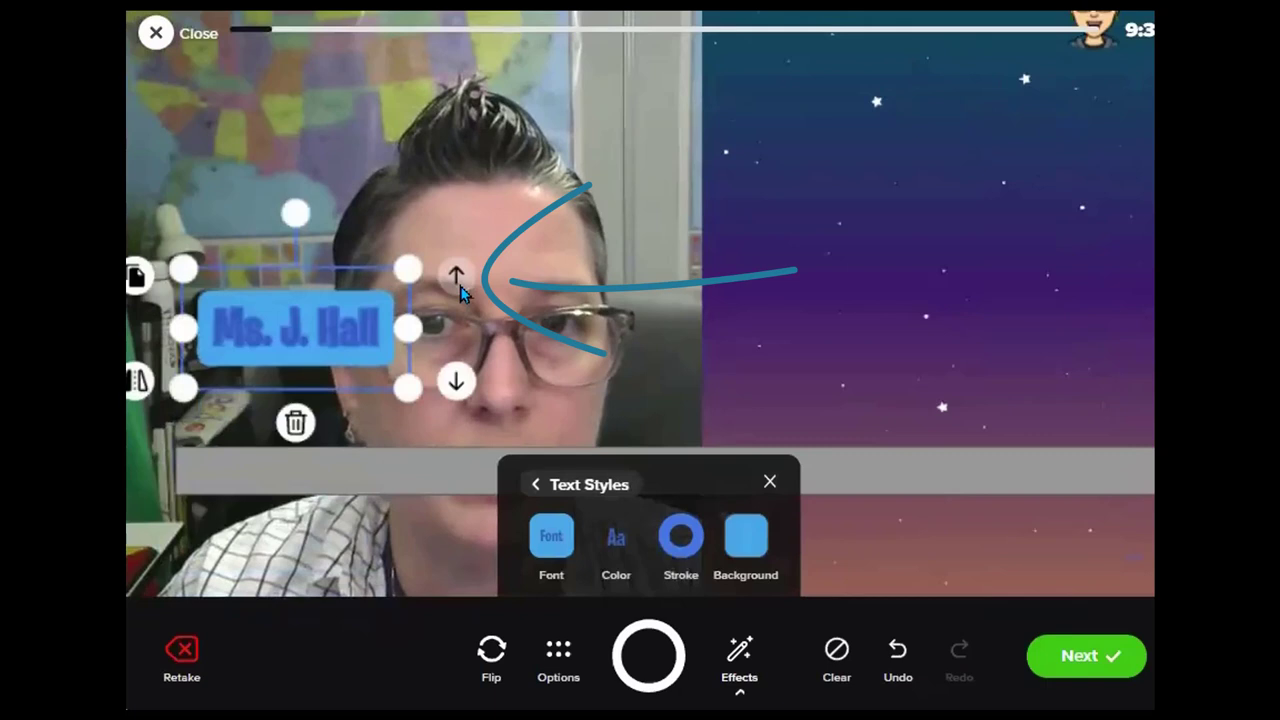
pyautogui.moveTo(296, 330); pyautogui.dragTo(300, 549)
pyautogui.click(808, 451)
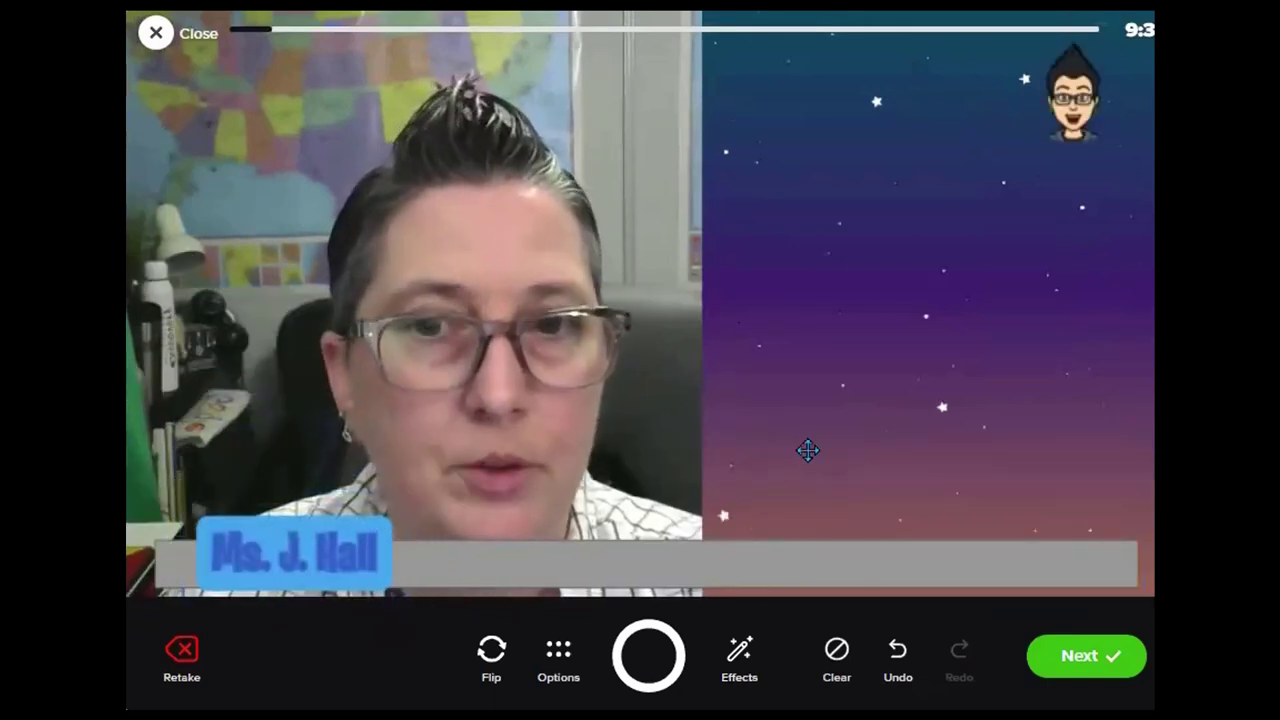
pyautogui.click(378, 555)
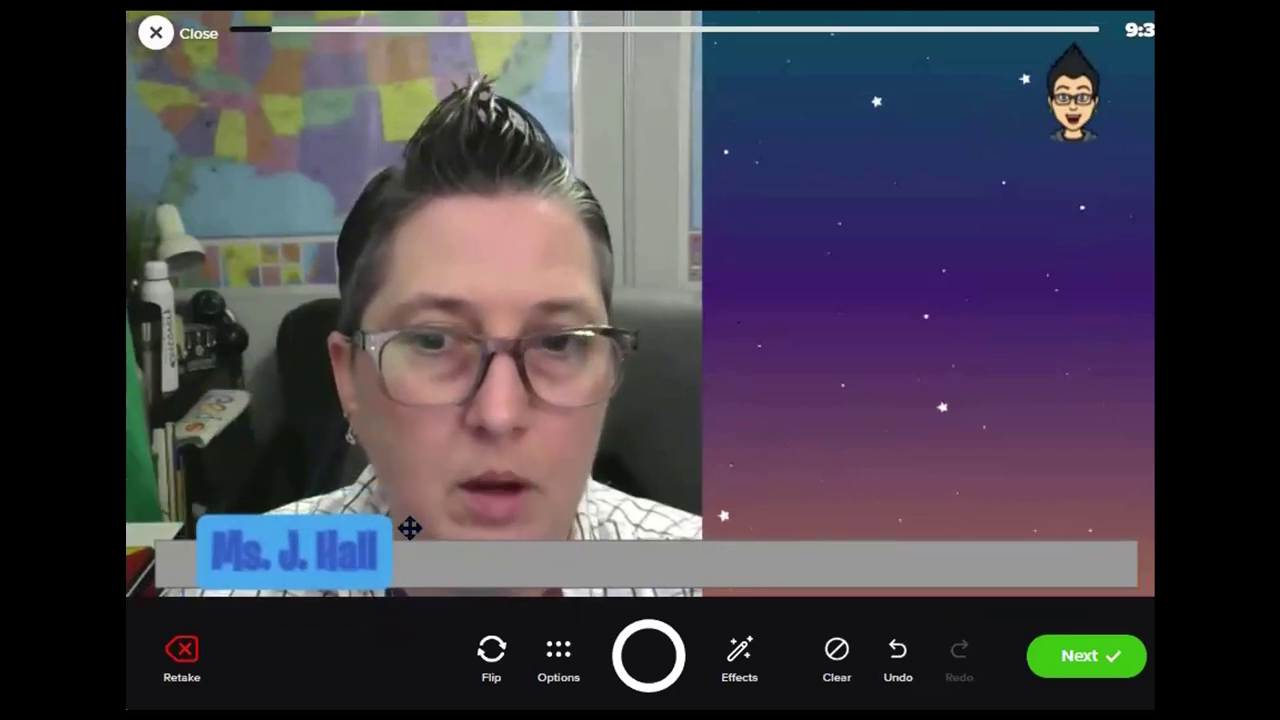
pyautogui.click(410, 528)
pyautogui.click(1080, 402)
pyautogui.click(1080, 402)
pyautogui.click(1014, 491)
# Abandon the custom sticker file upload and bring up the recording options.
pyautogui.click(739, 656)
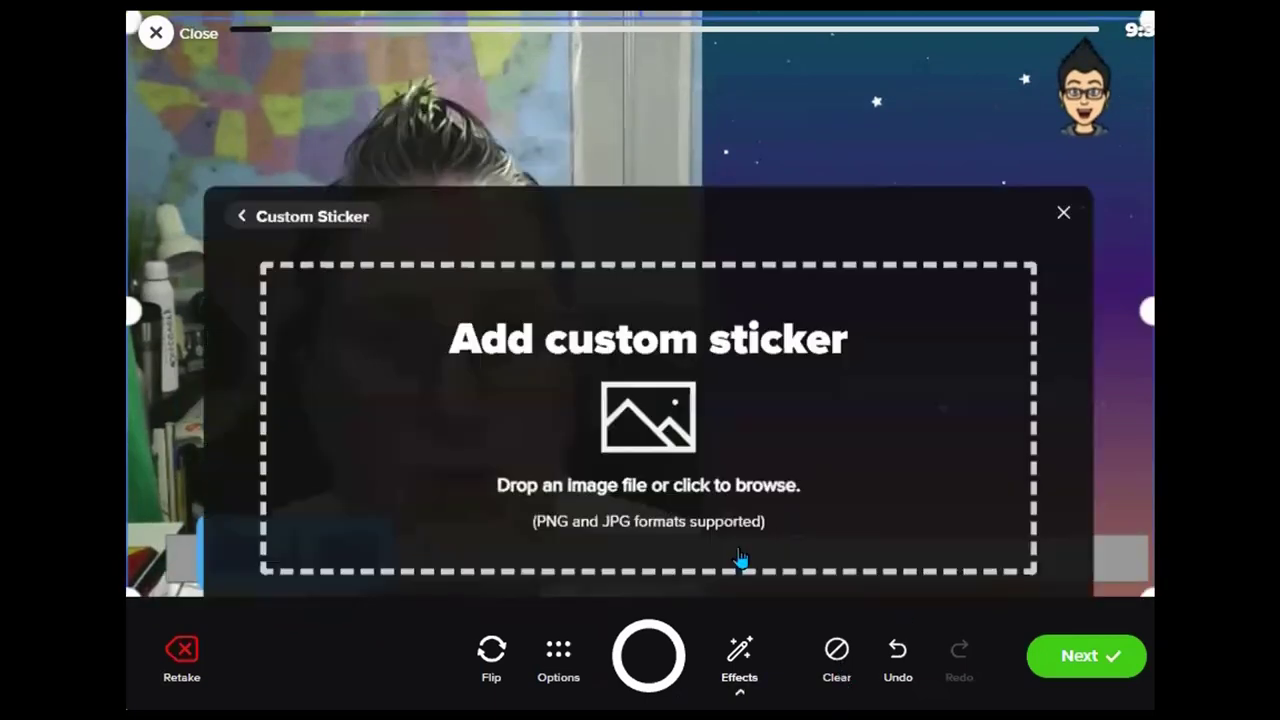
pyautogui.click(565, 535)
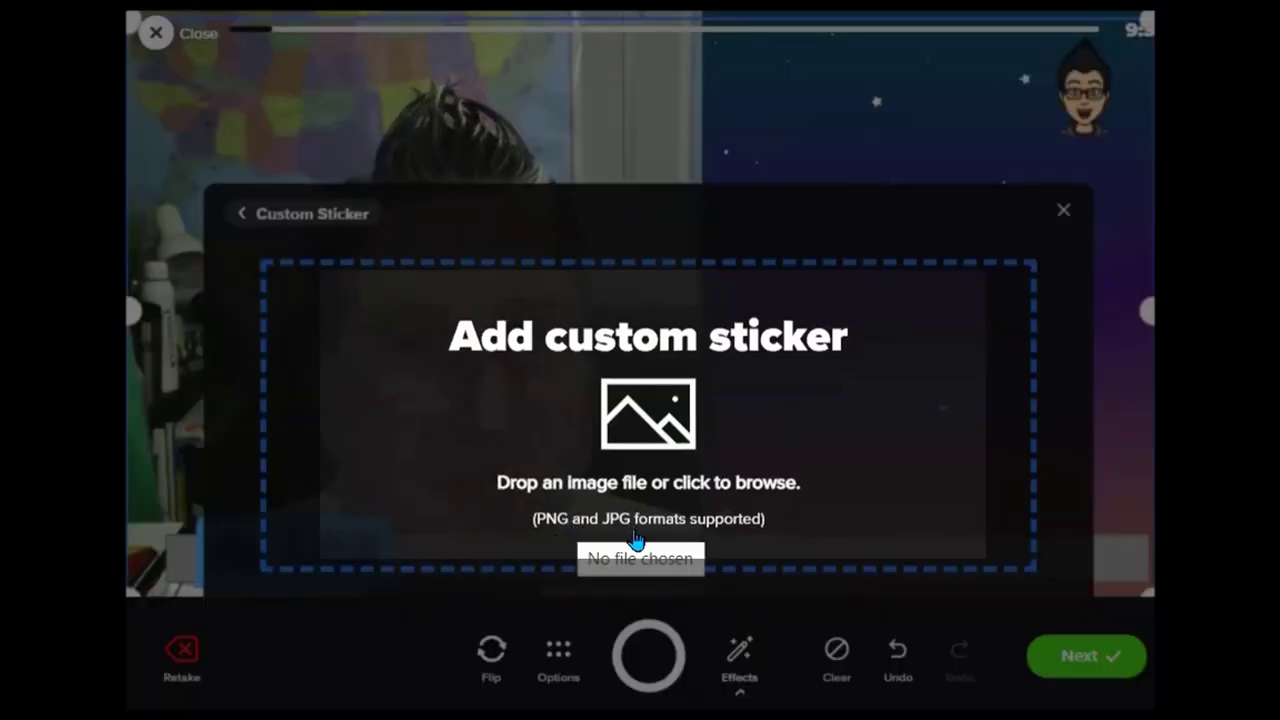
pyautogui.press('Escape')
pyautogui.click(558, 660)
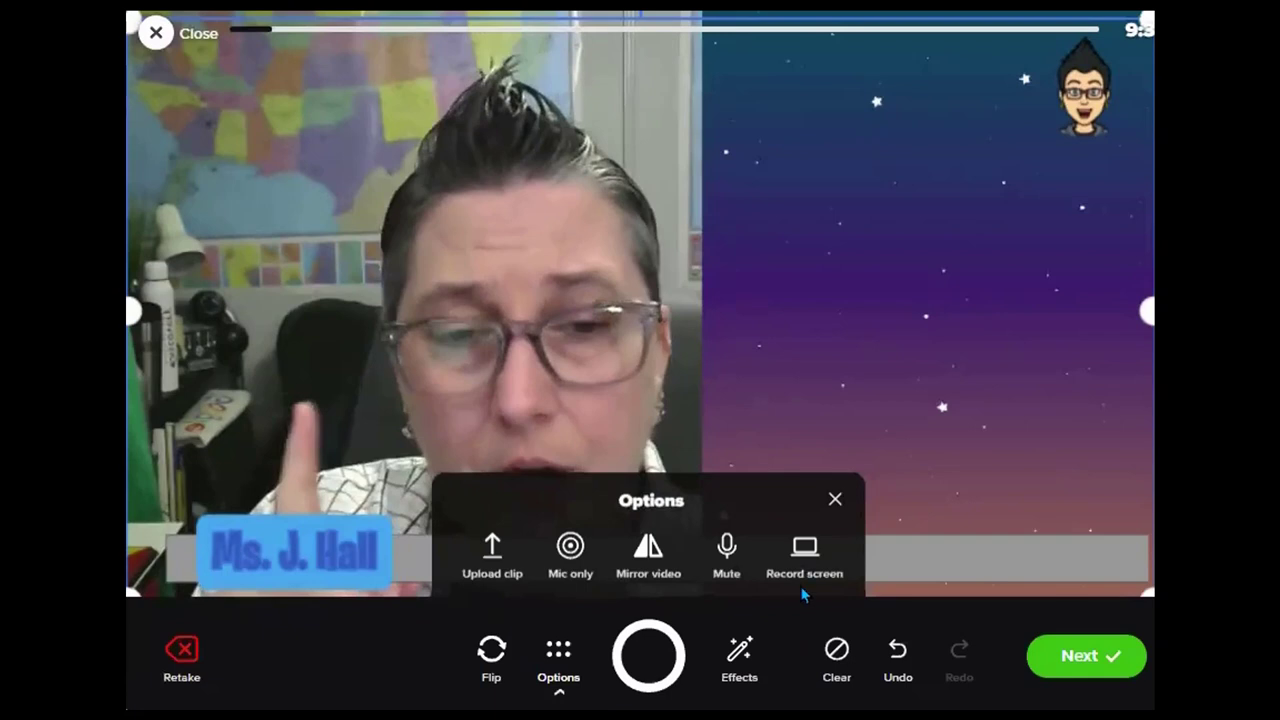
# Start a screen recording sharing the Weather Forecast template slides Chrome tab.
pyautogui.click(806, 548)
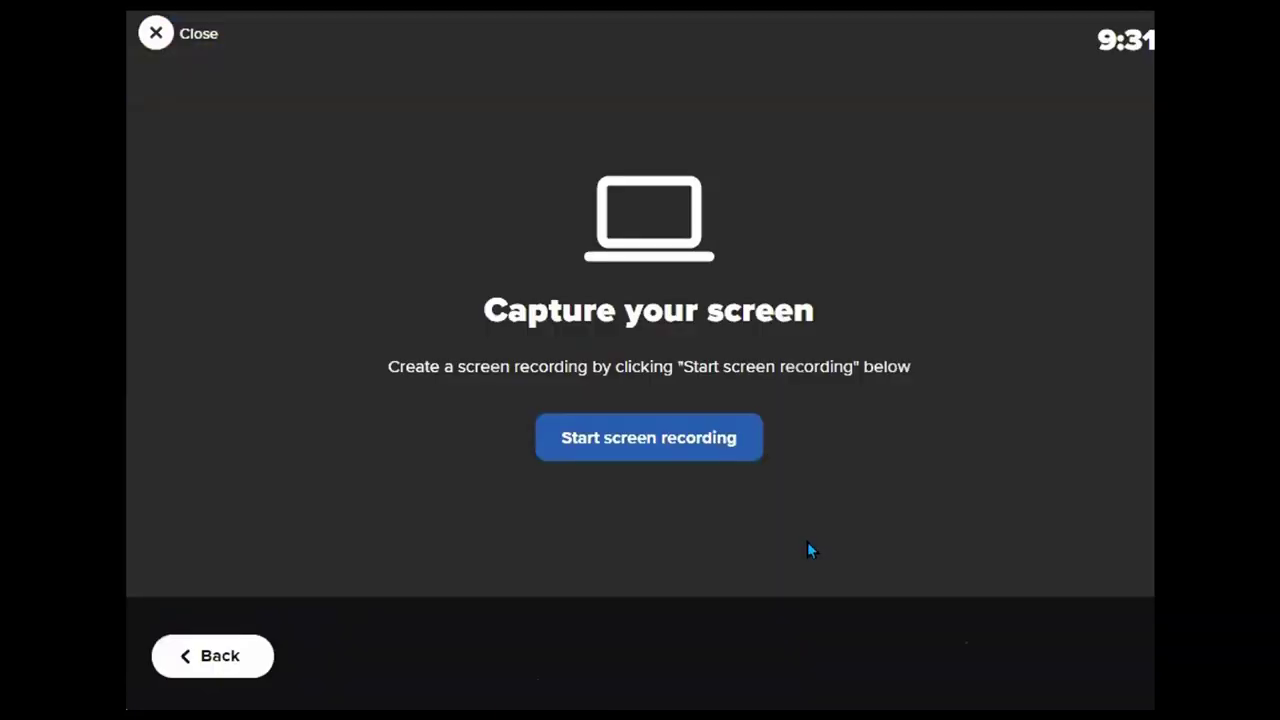
pyautogui.click(705, 443)
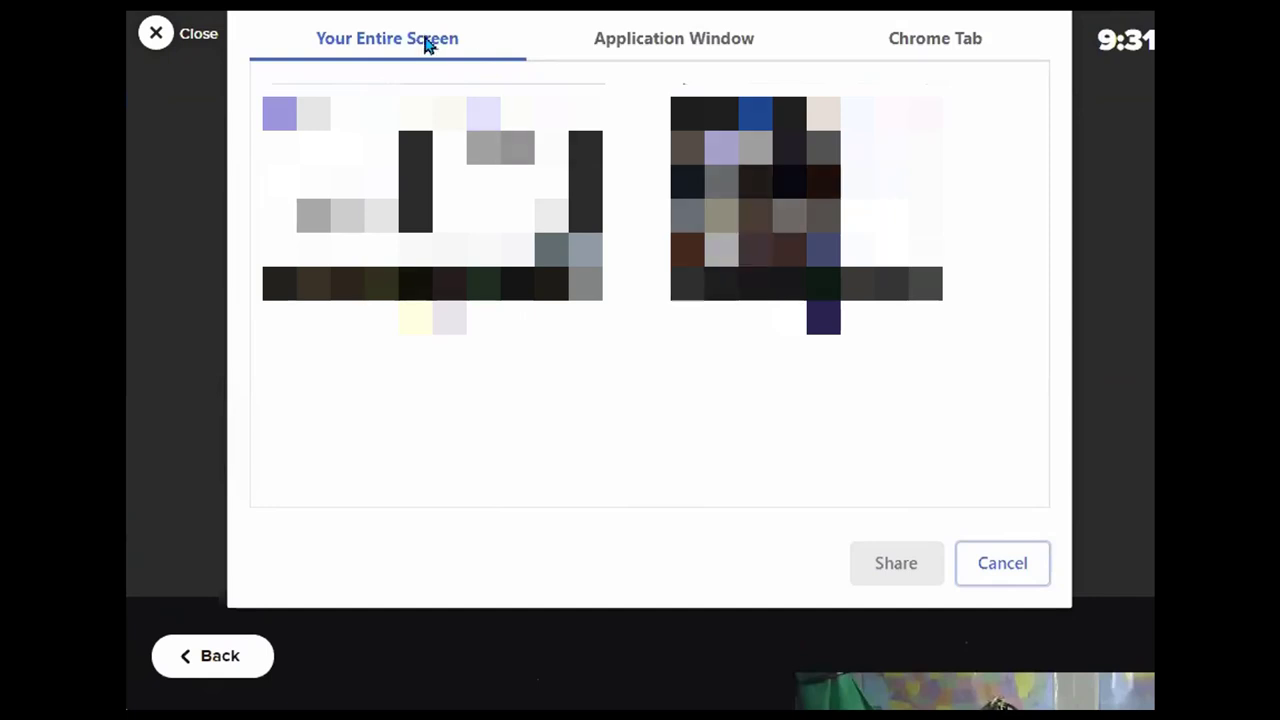
pyautogui.click(650, 44)
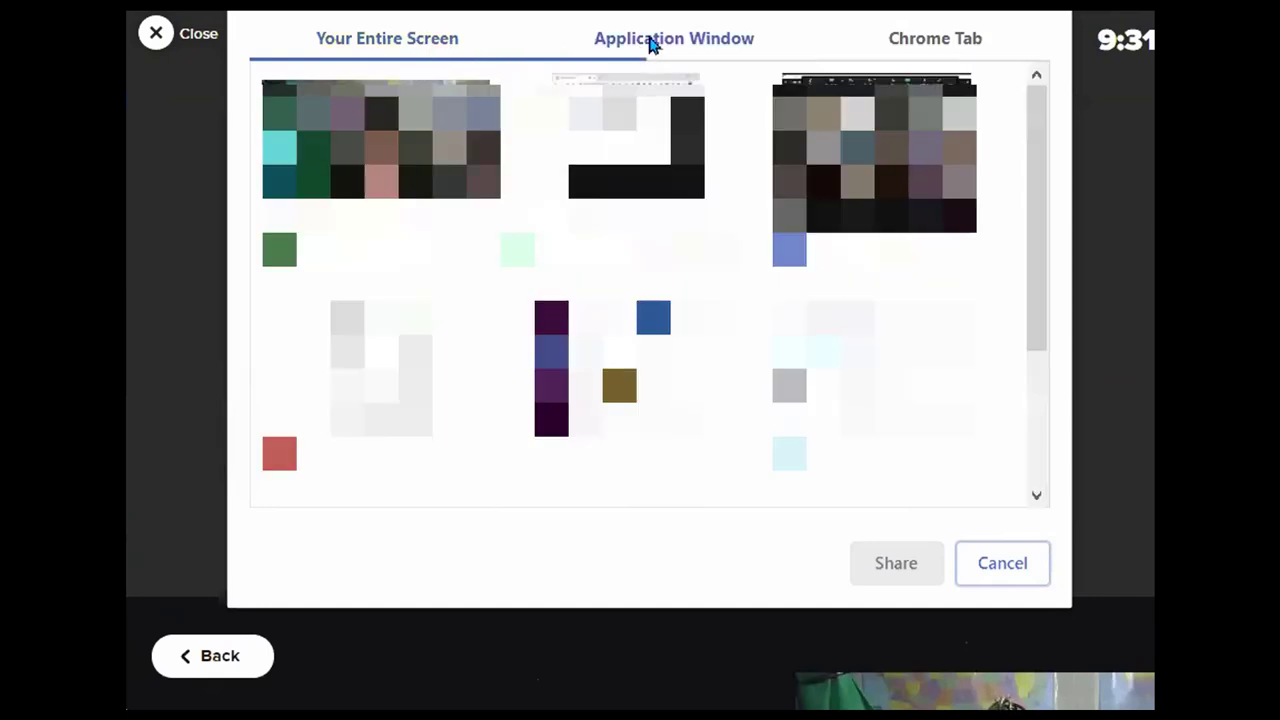
pyautogui.click(927, 44)
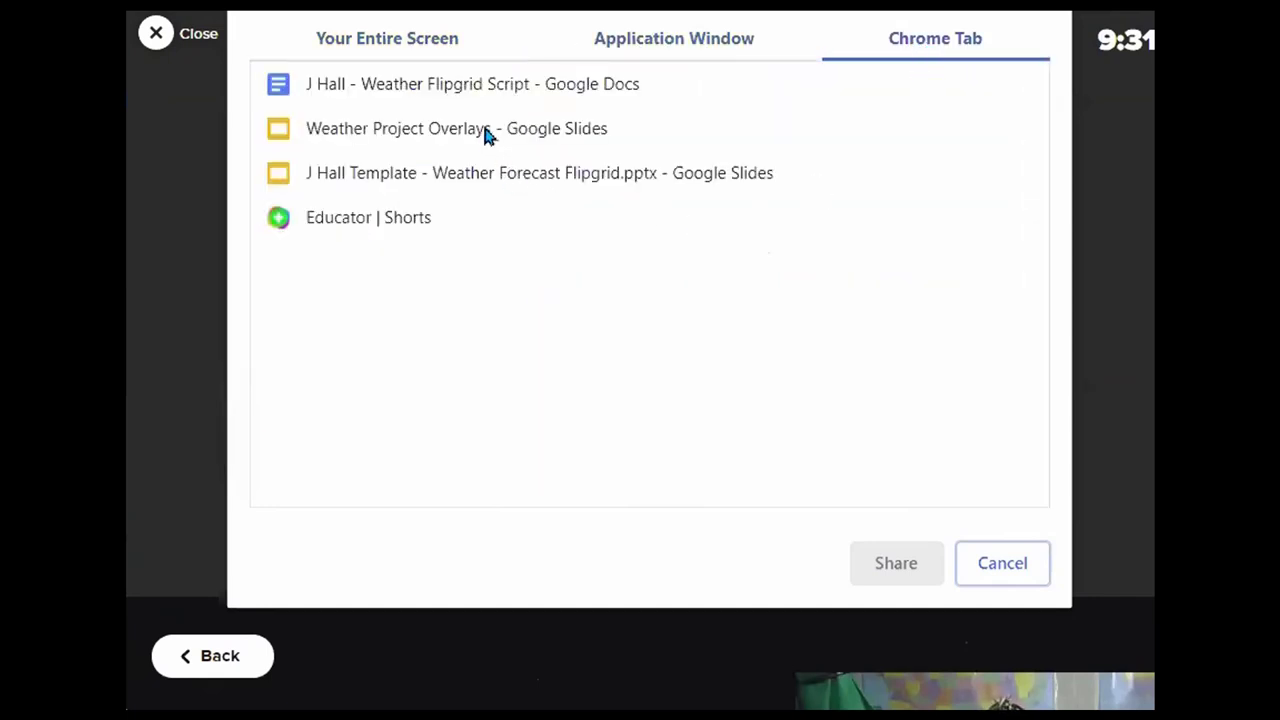
pyautogui.click(466, 186)
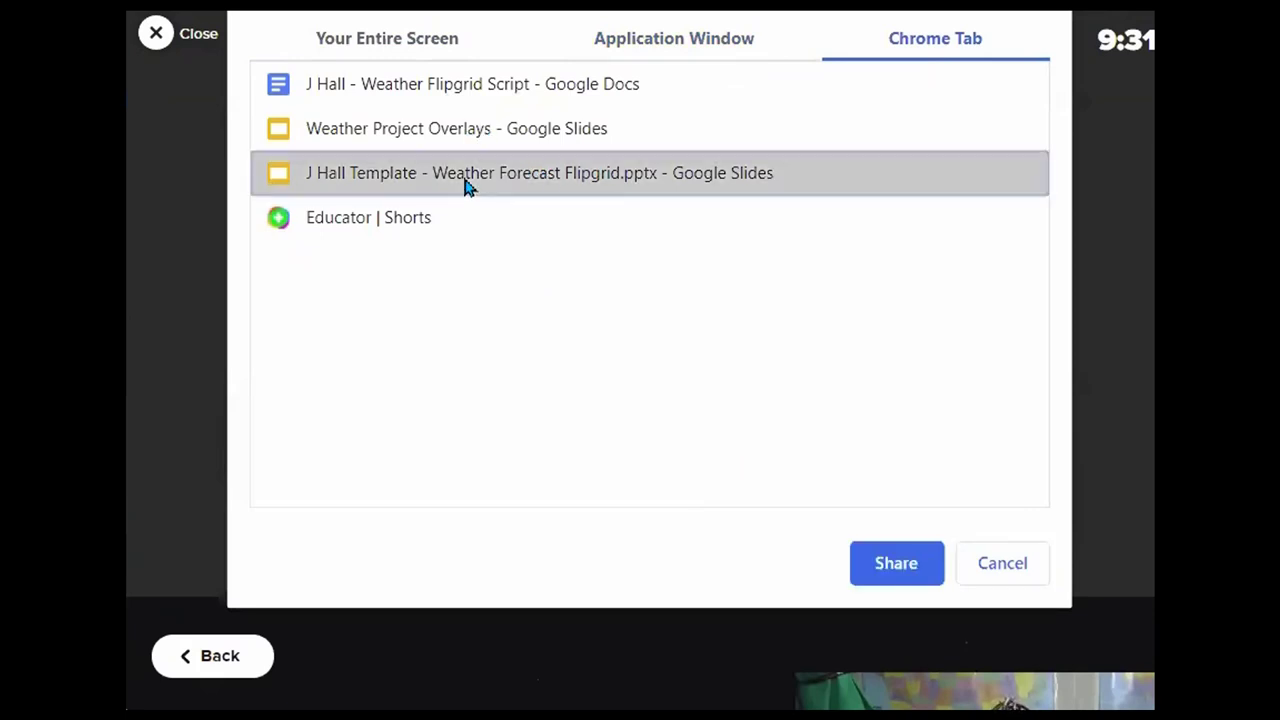
pyautogui.click(911, 562)
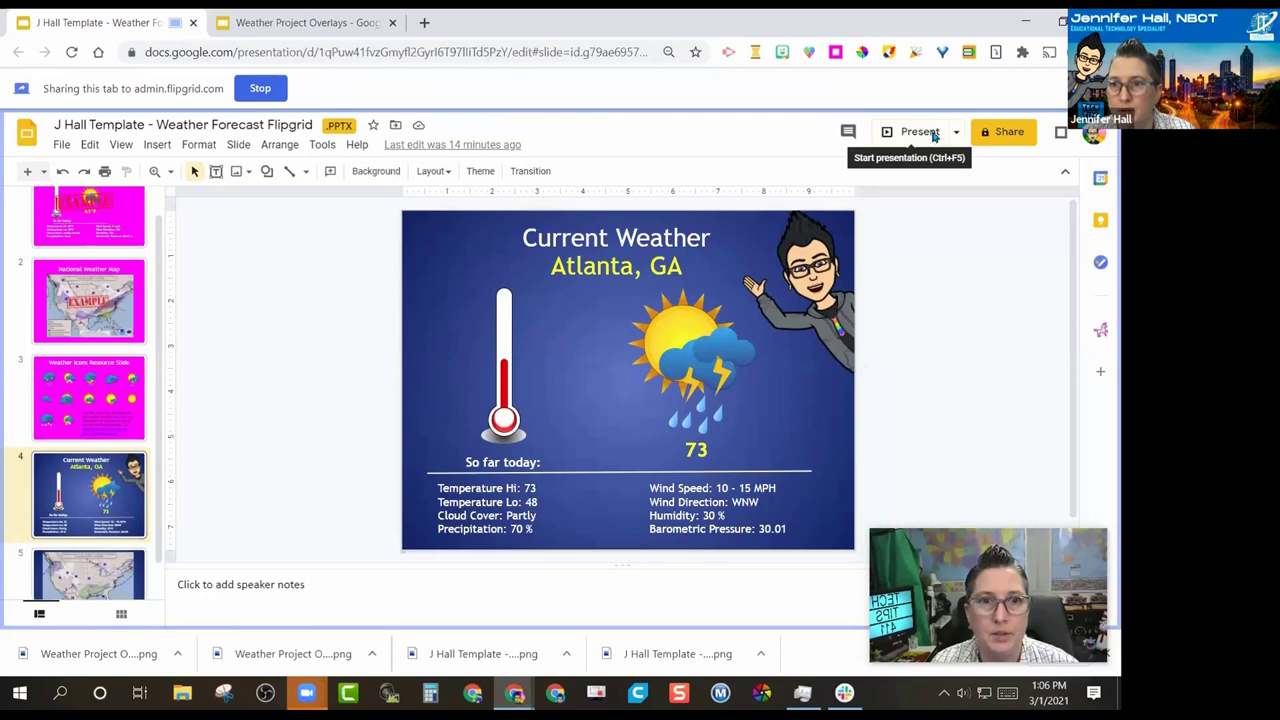
# Present the Atlanta Current Weather slide while captured, then stop the recording in Flipgrid.
pyautogui.click(918, 132)
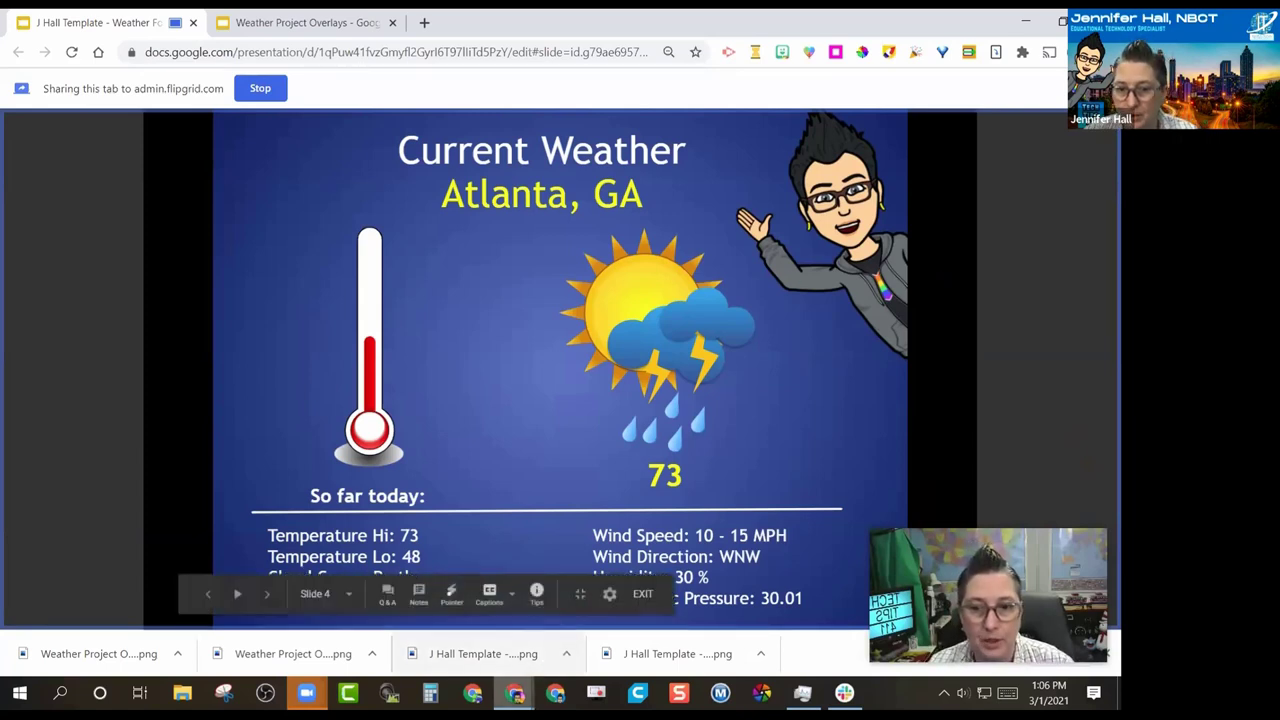
pyautogui.click(515, 692)
pyautogui.click(845, 427)
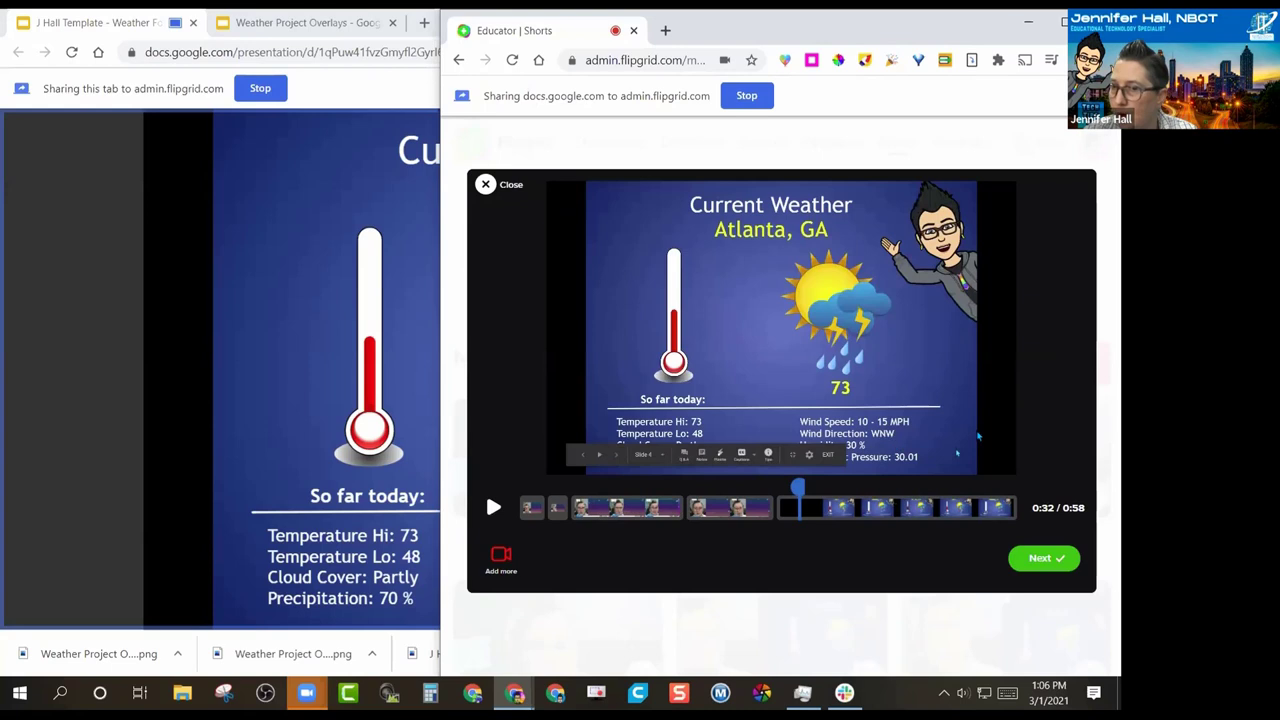
# Add a new clip with the pasted National Weather Map sticker on the right half.
pyautogui.click(945, 507)
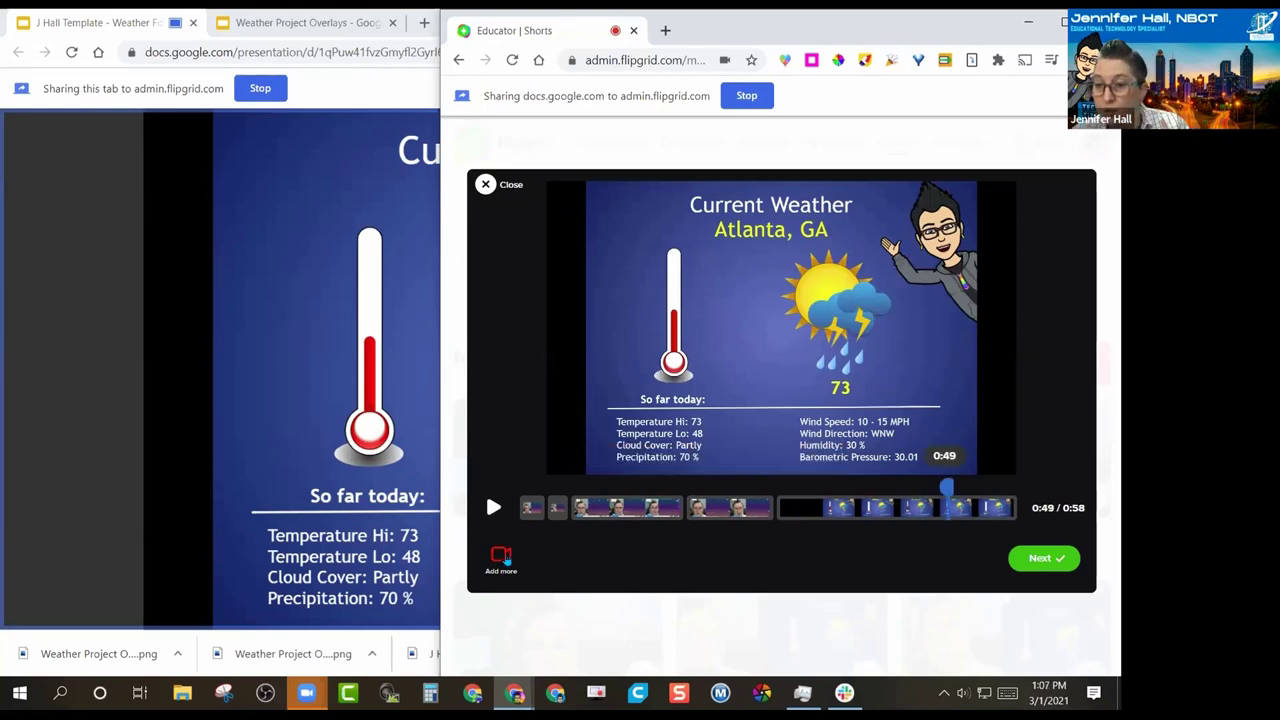
pyautogui.click(502, 560)
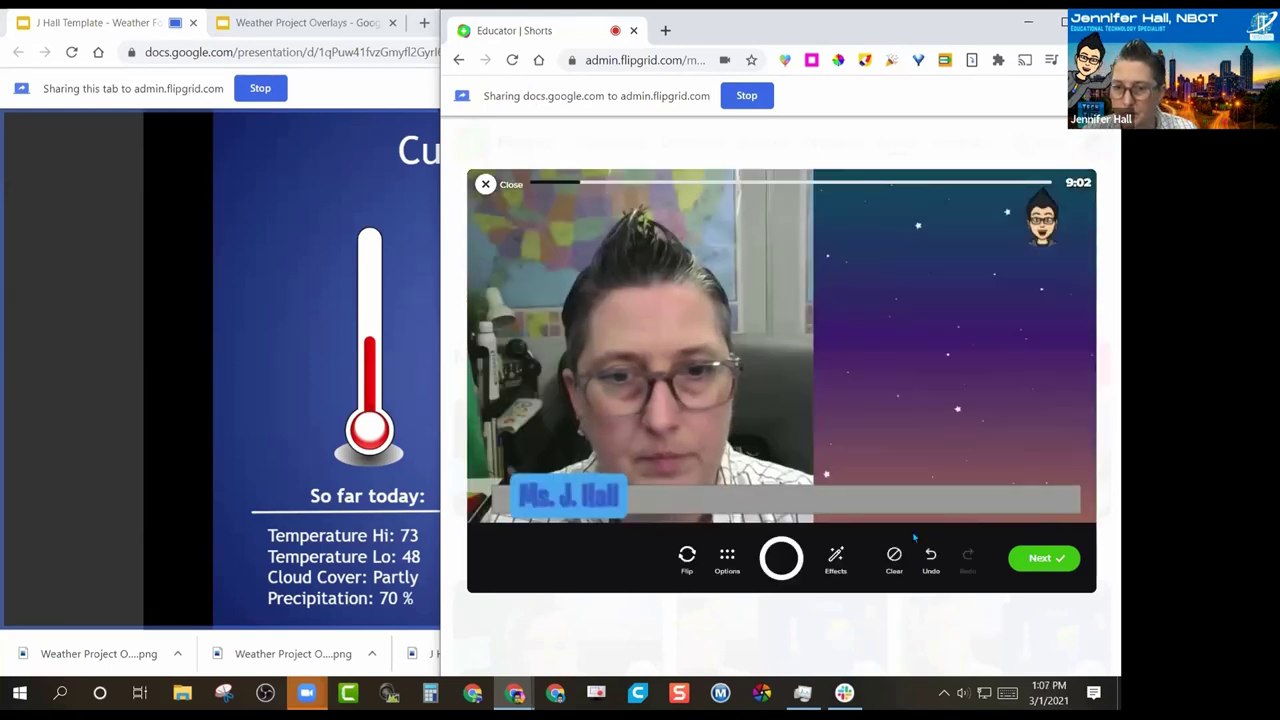
pyautogui.hotkey('ctrl', 'v')
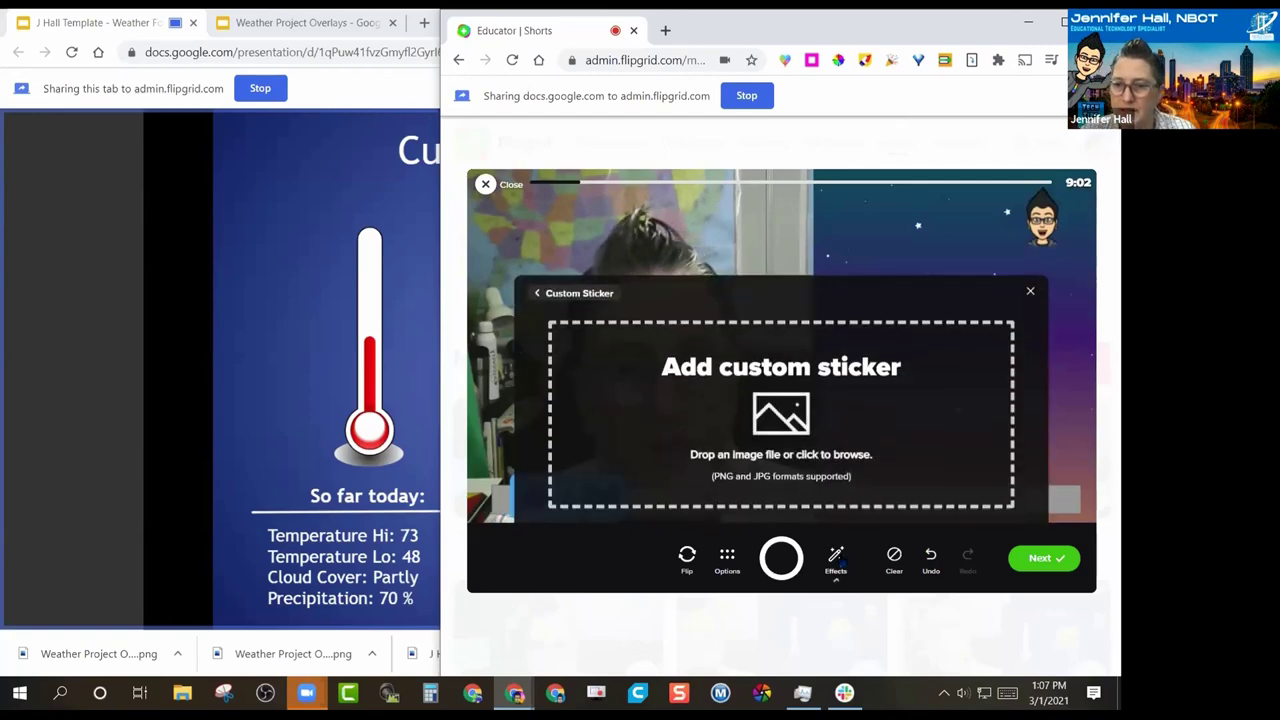
pyautogui.moveTo(937, 397); pyautogui.dragTo(980, 380)
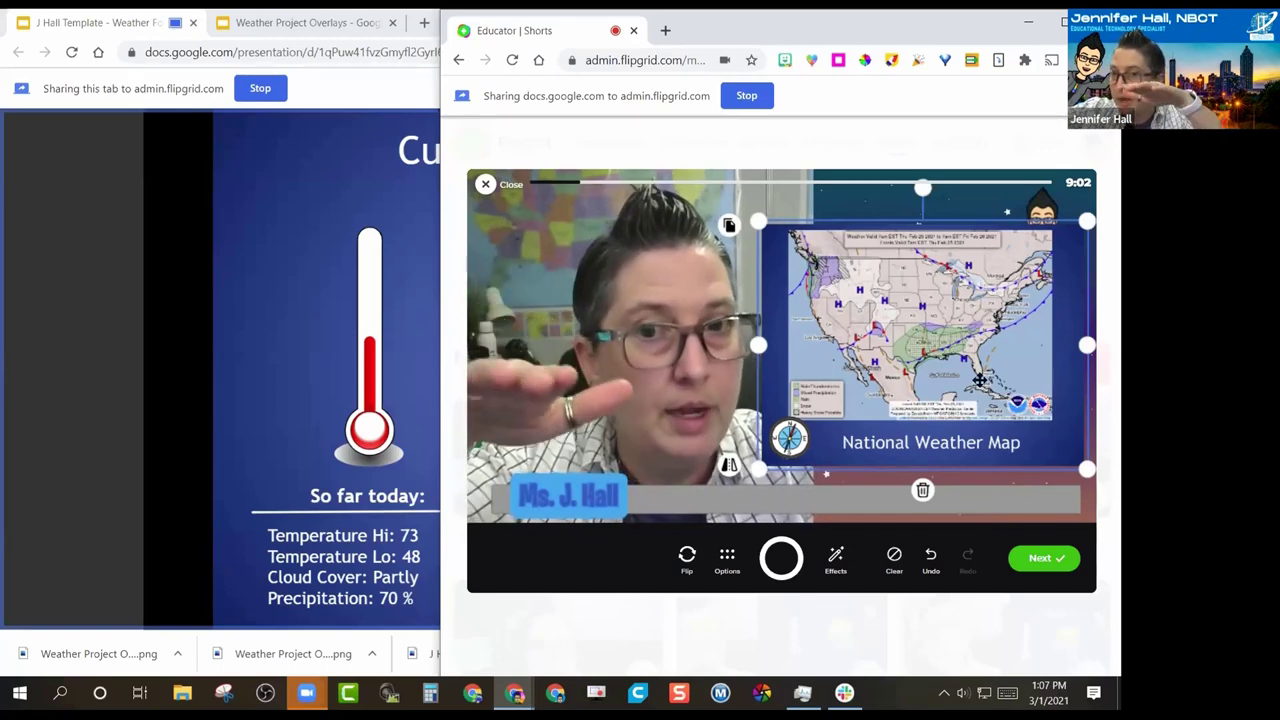
# Record the weather map clip, close the sticker upload panel and select the name sticker.
pyautogui.click(782, 560)
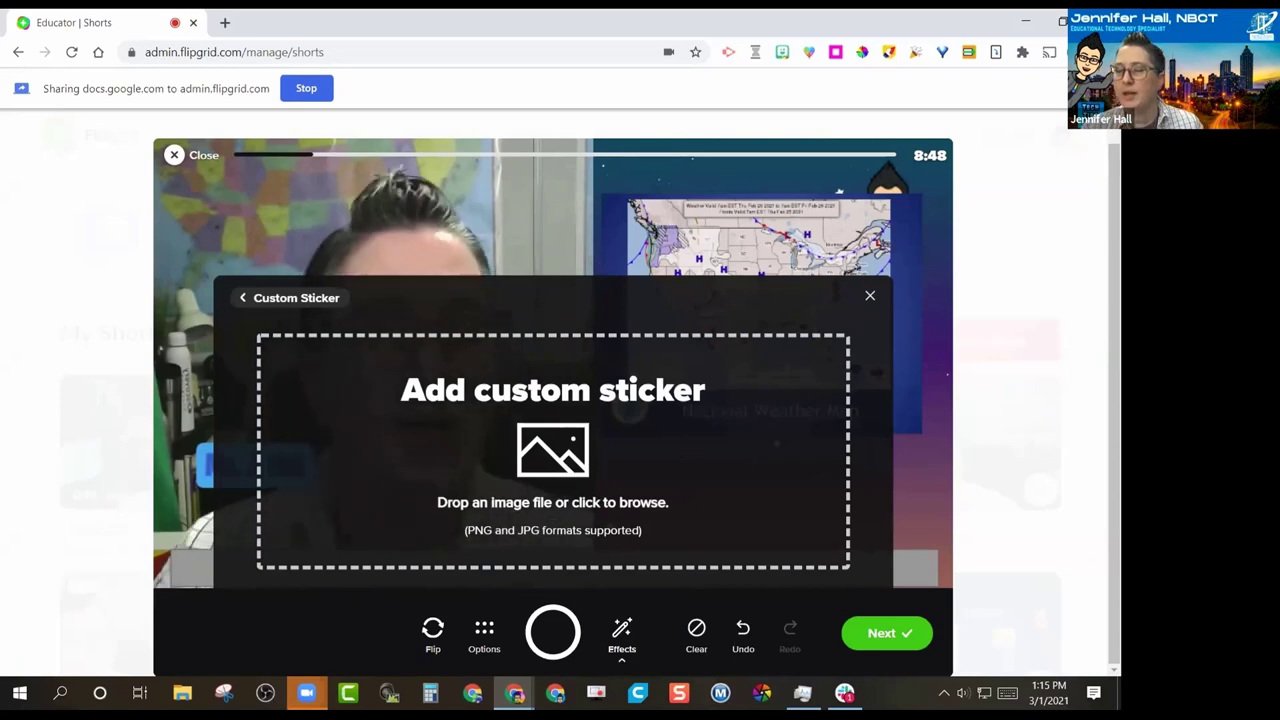
pyautogui.press('Escape')
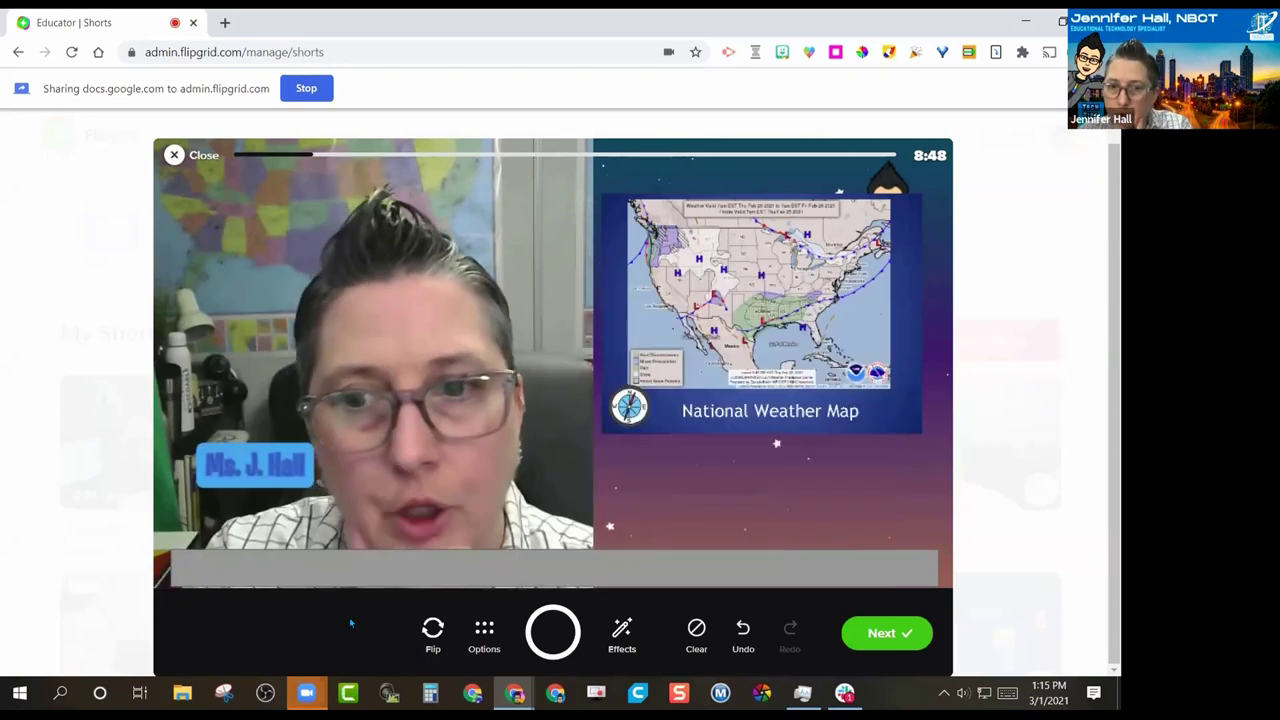
pyautogui.click(250, 470)
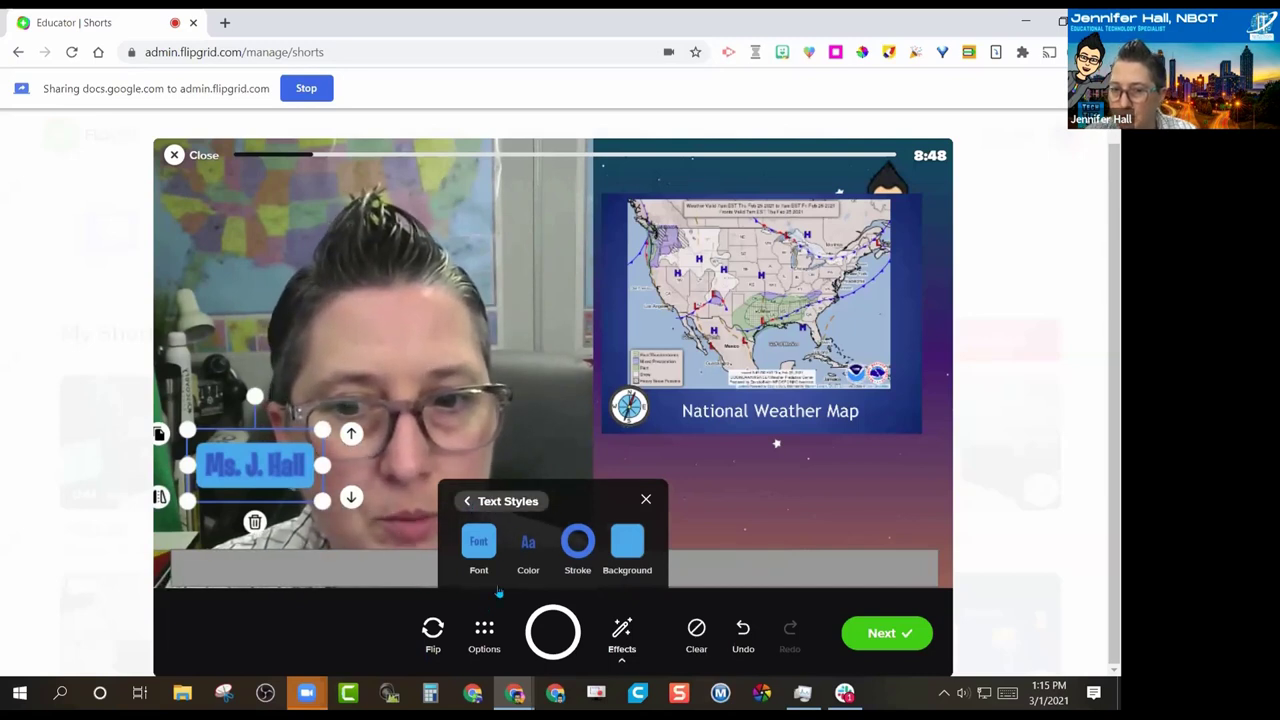
# Add blue 'Weather Report' text in the Typewriter font.
pyautogui.click(478, 541)
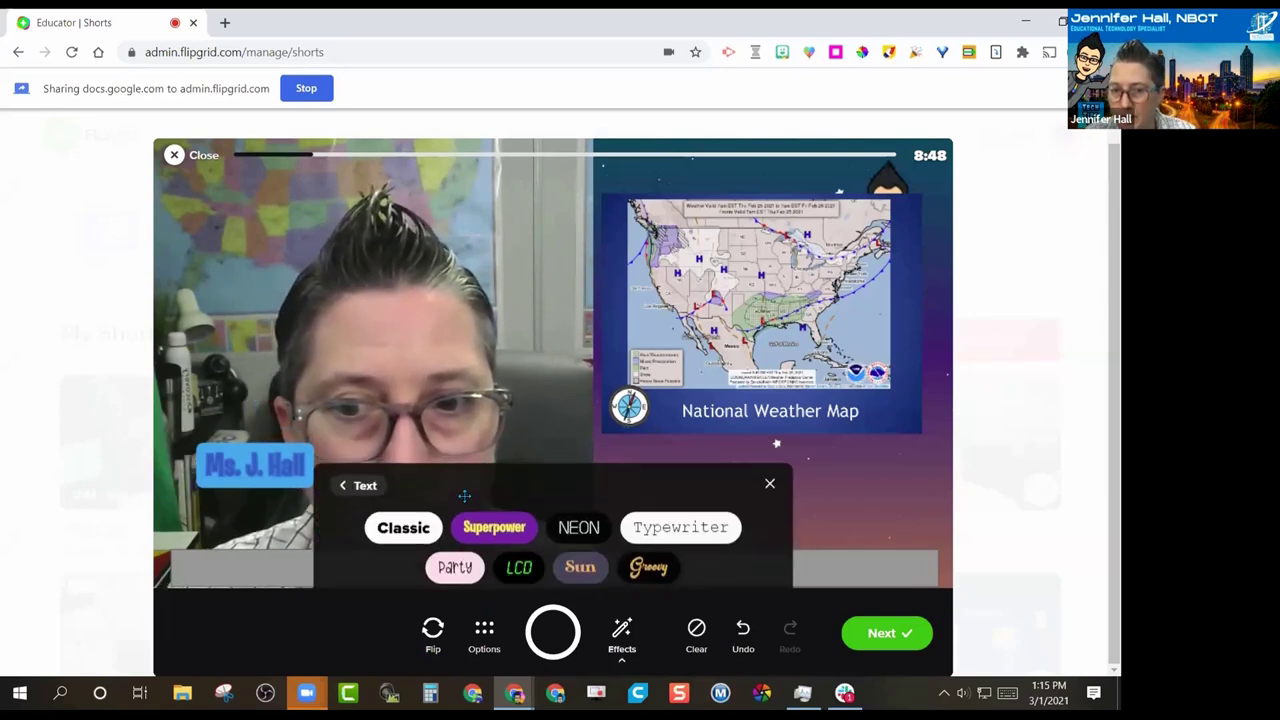
pyautogui.click(678, 524)
pyautogui.write('Weather eport')
pyautogui.click(663, 375)
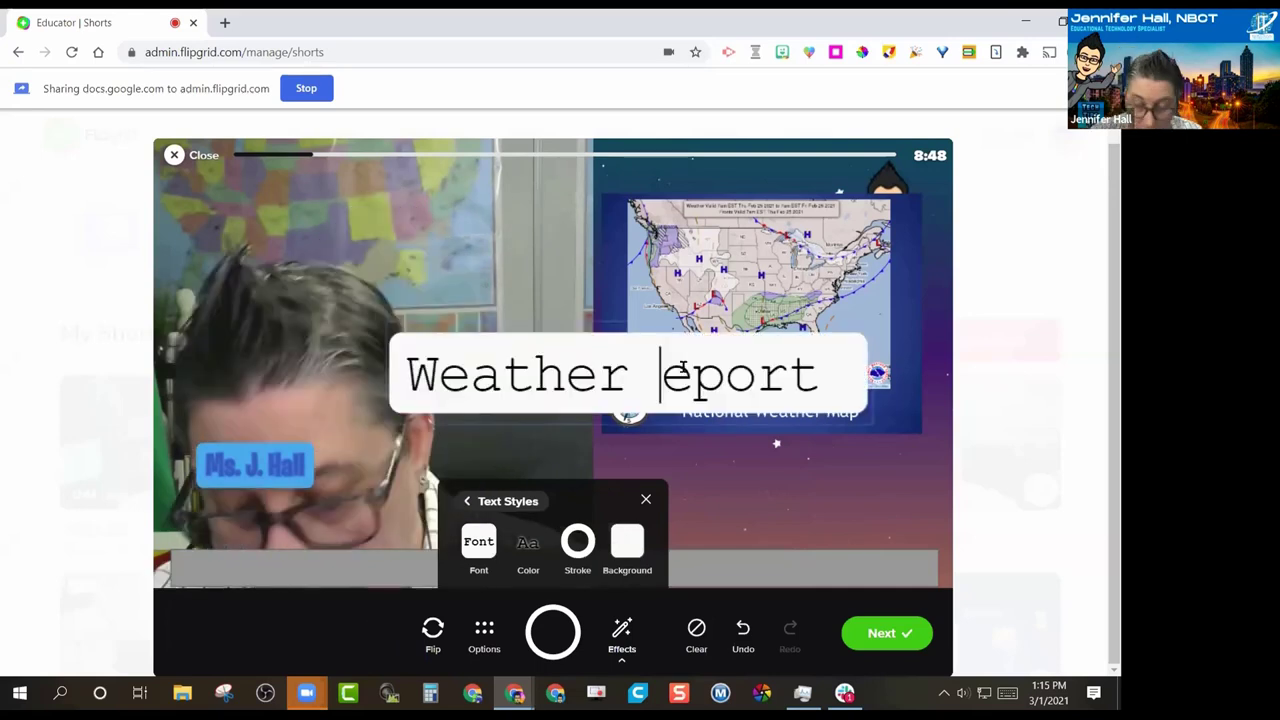
pyautogui.write('R')
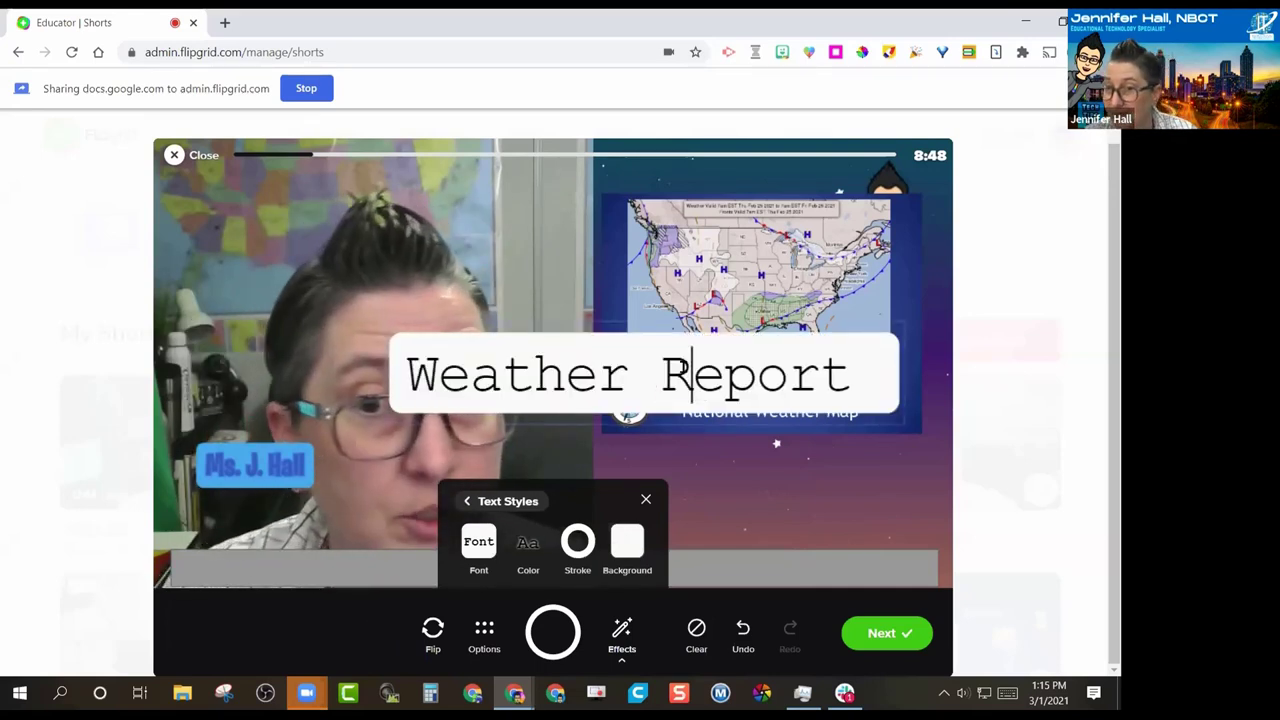
pyautogui.click(530, 545)
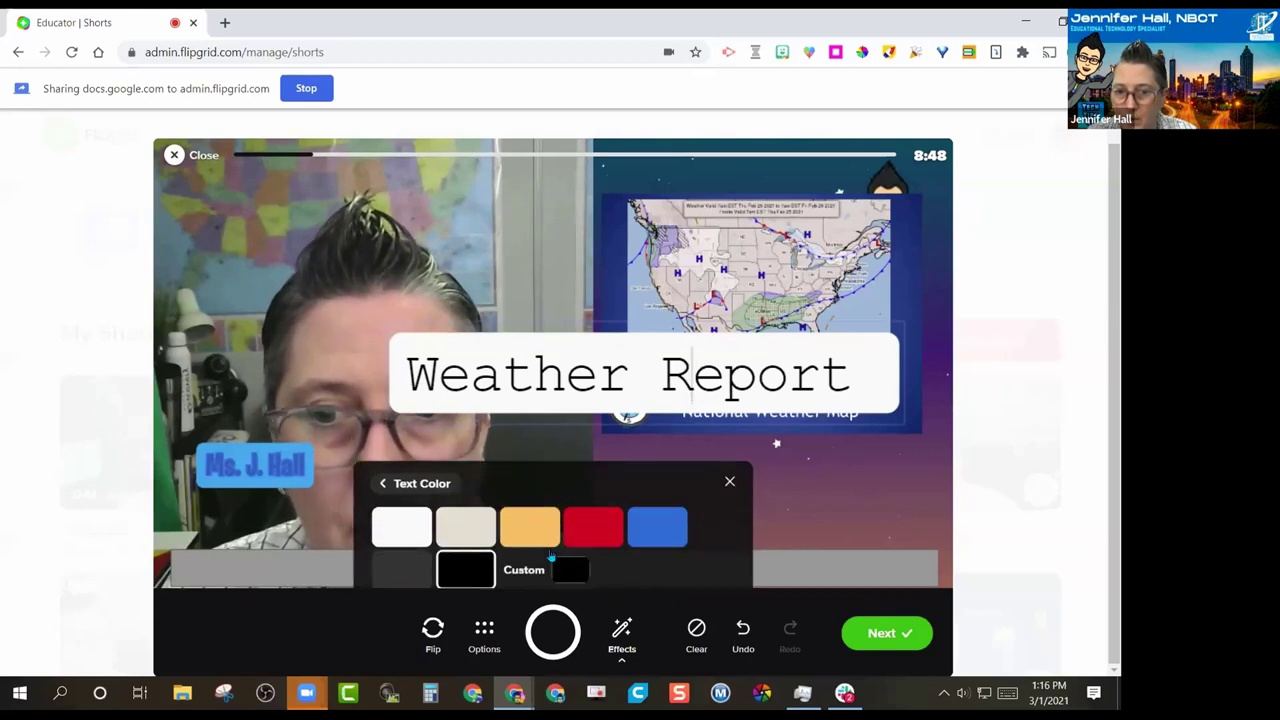
pyautogui.click(729, 472)
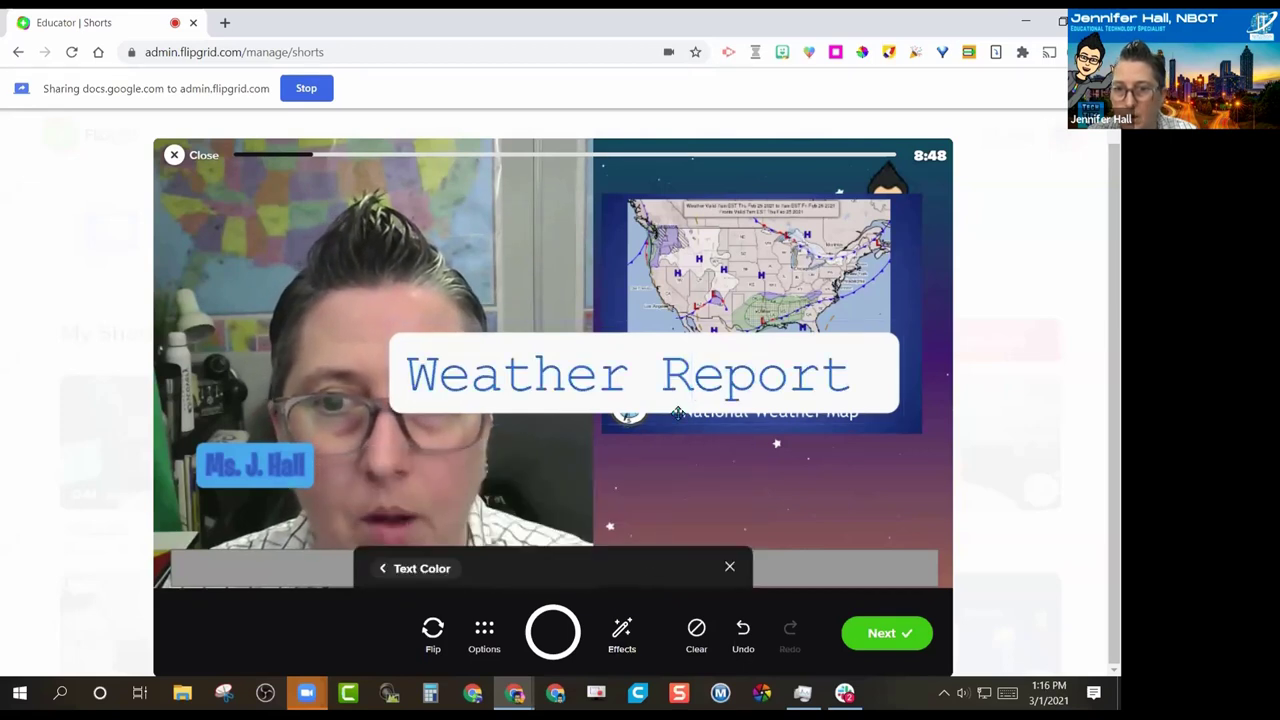
# Shrink the Weather Report text and place it just below the National Weather Map.
pyautogui.moveTo(535, 365); pyautogui.dragTo(344, 217)
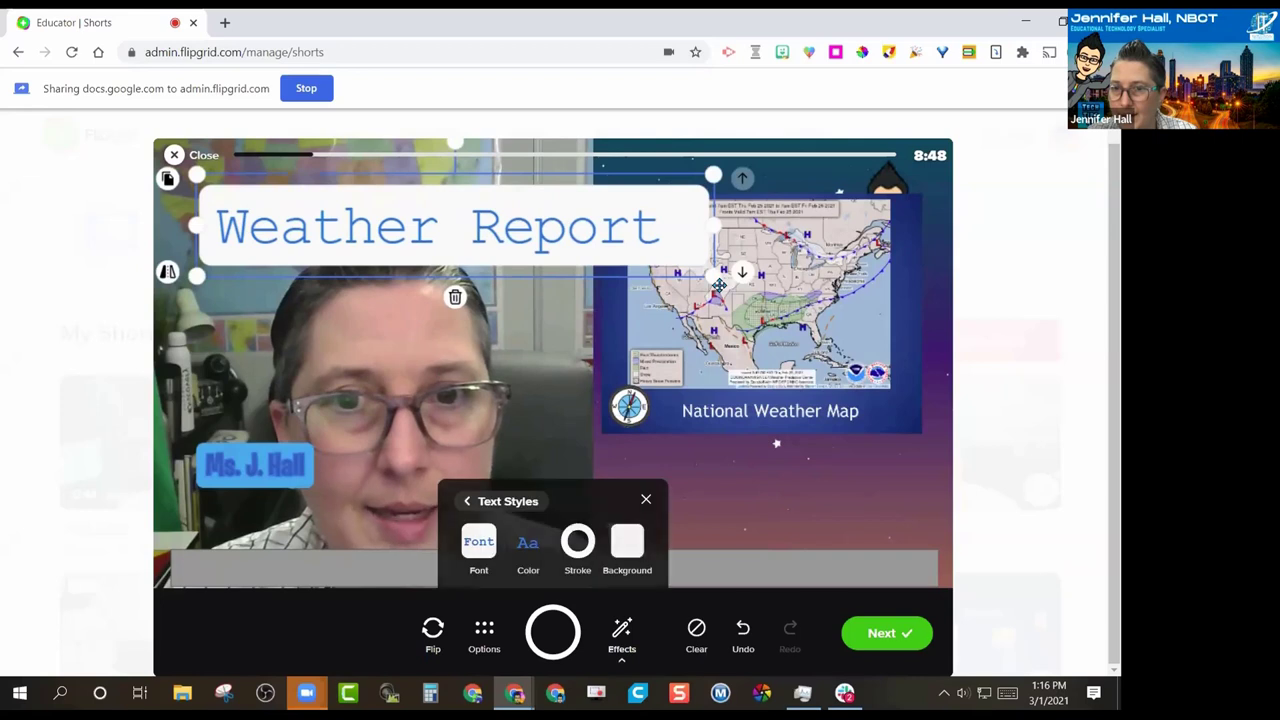
pyautogui.moveTo(719, 281); pyautogui.dragTo(564, 254)
pyautogui.moveTo(450, 216); pyautogui.dragTo(826, 463)
pyautogui.moveTo(764, 430); pyautogui.dragTo(776, 443)
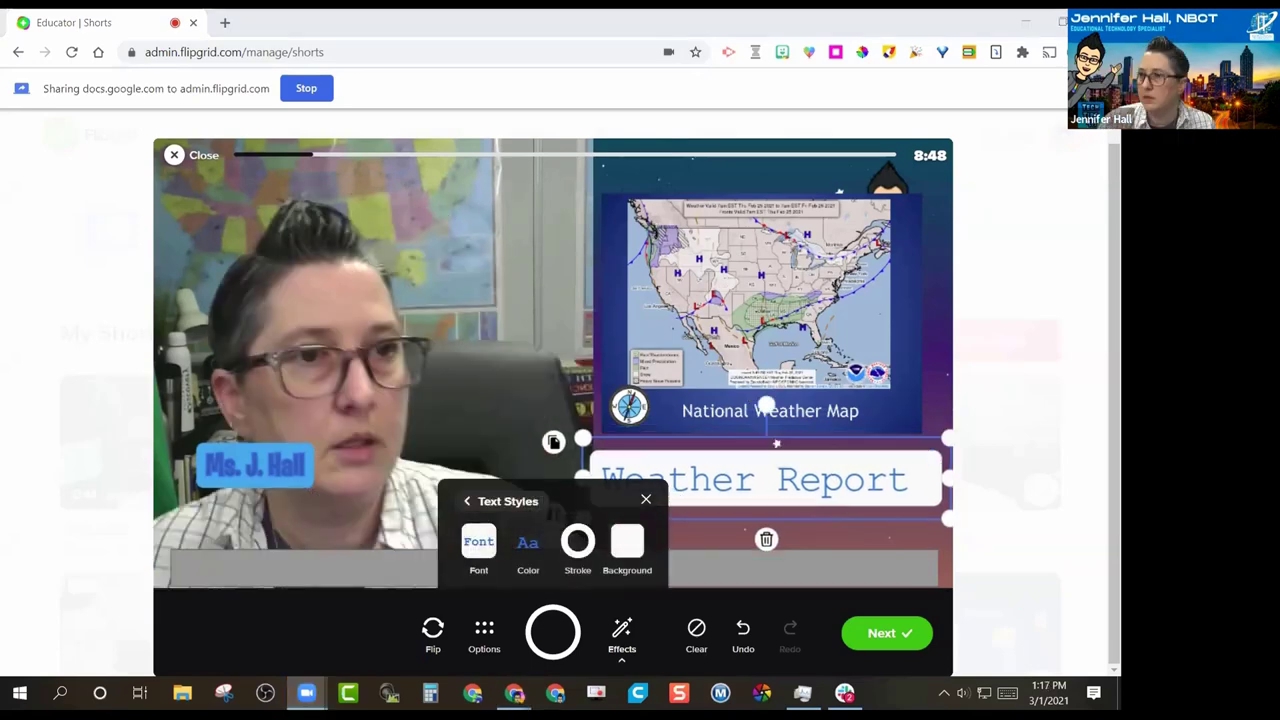